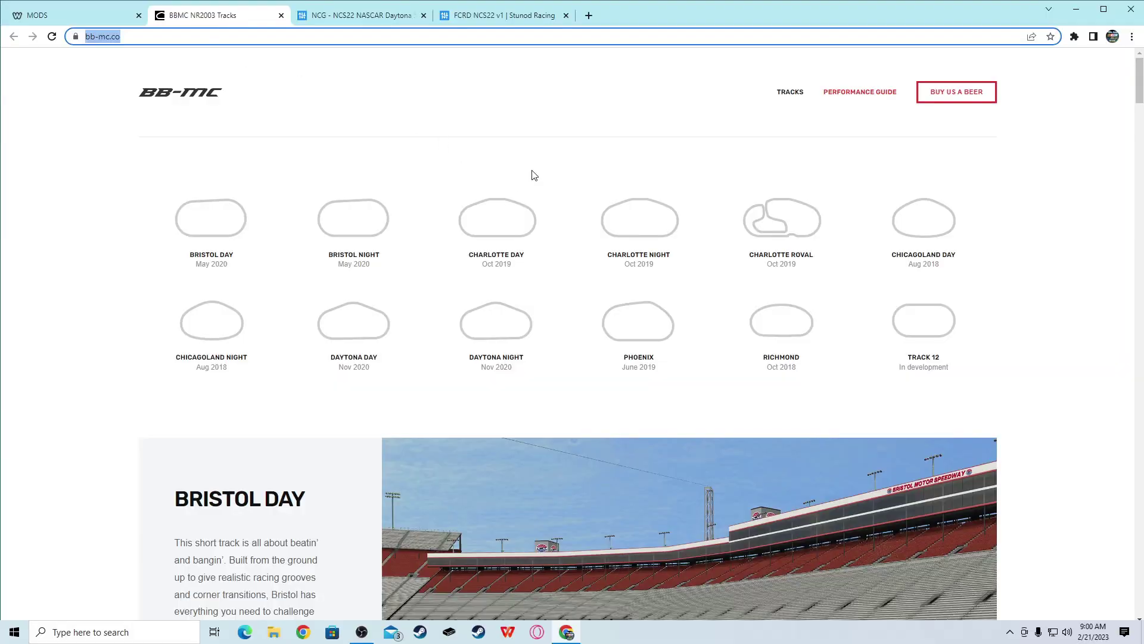
Download the Daytona Day track archive from the BB-MC site, accepting the Google Drive download without a virus scan.
scroll(435, 215, down, 2)
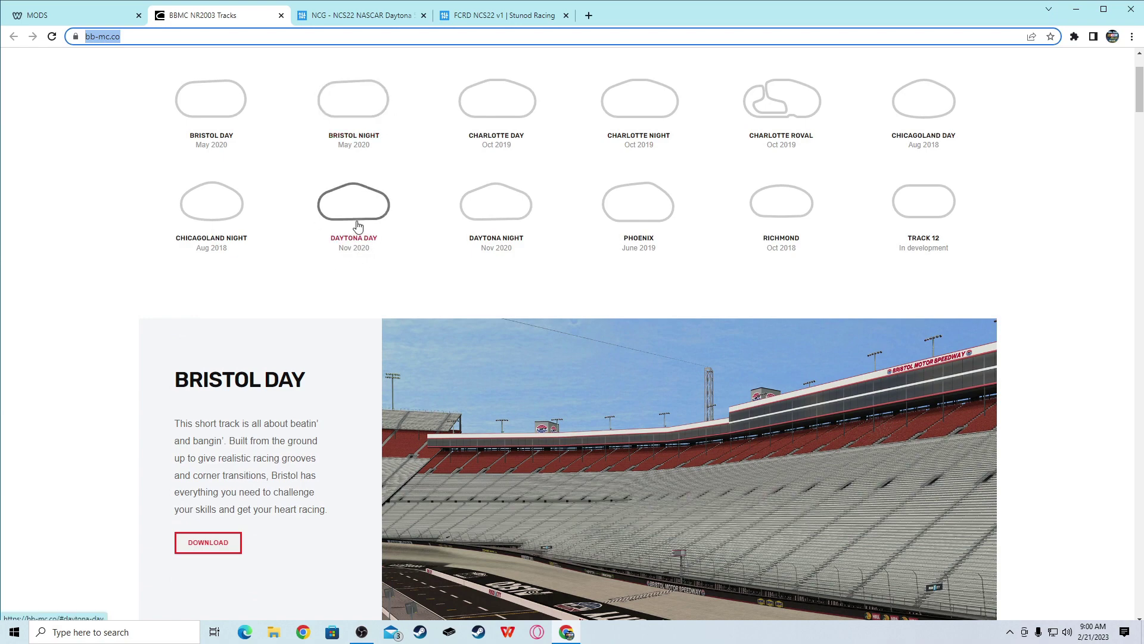
click(355, 225)
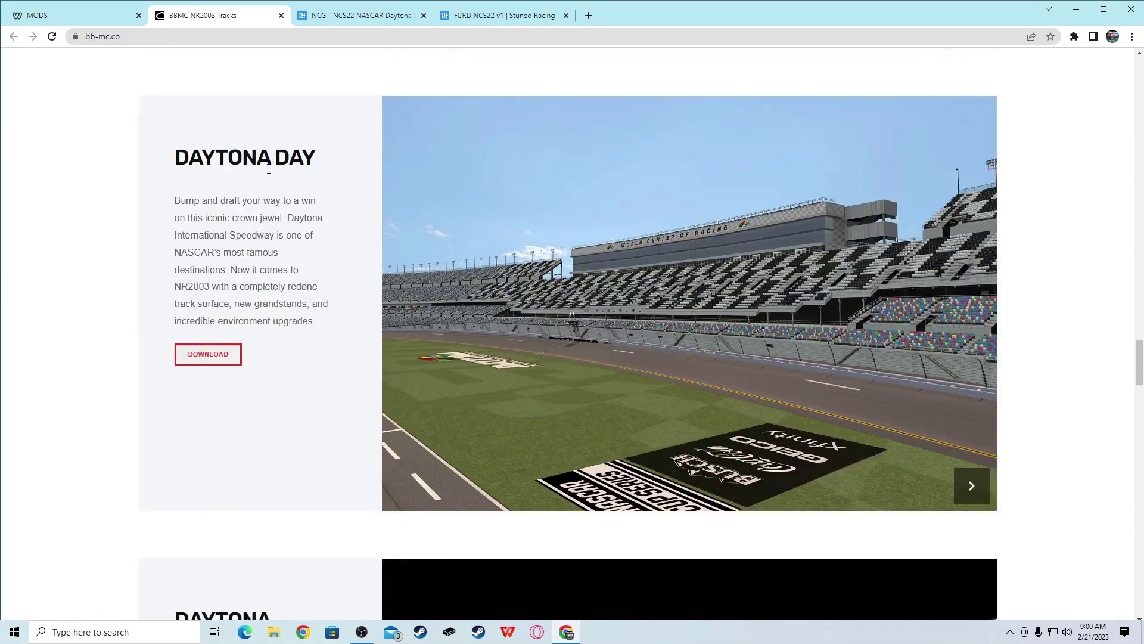
drag(320, 168, 173, 164)
click(173, 167)
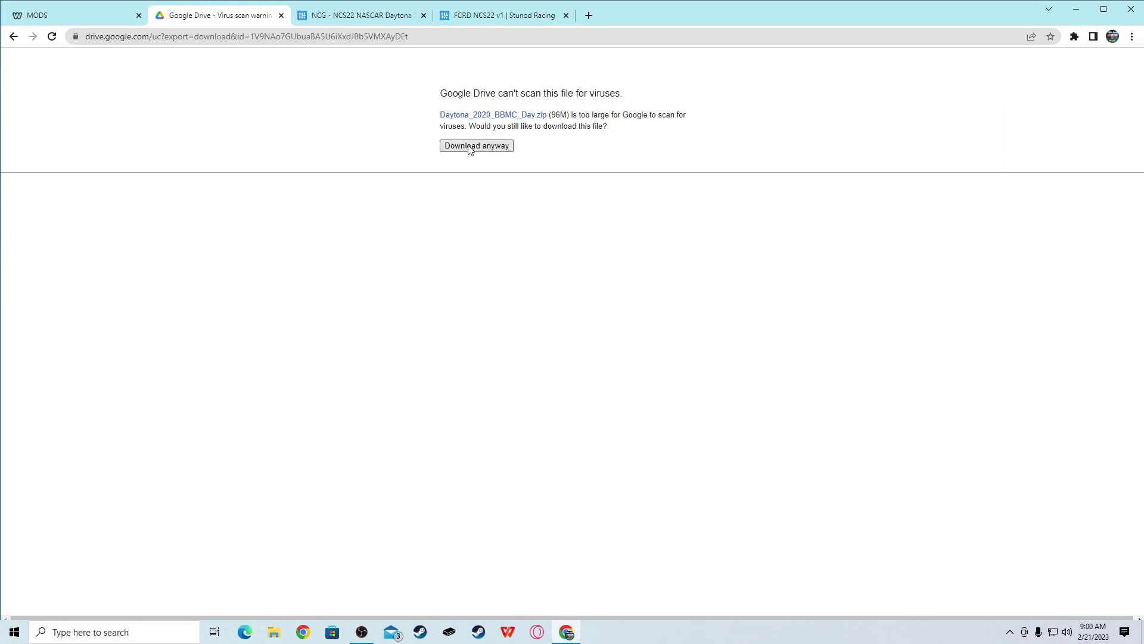
click(470, 149)
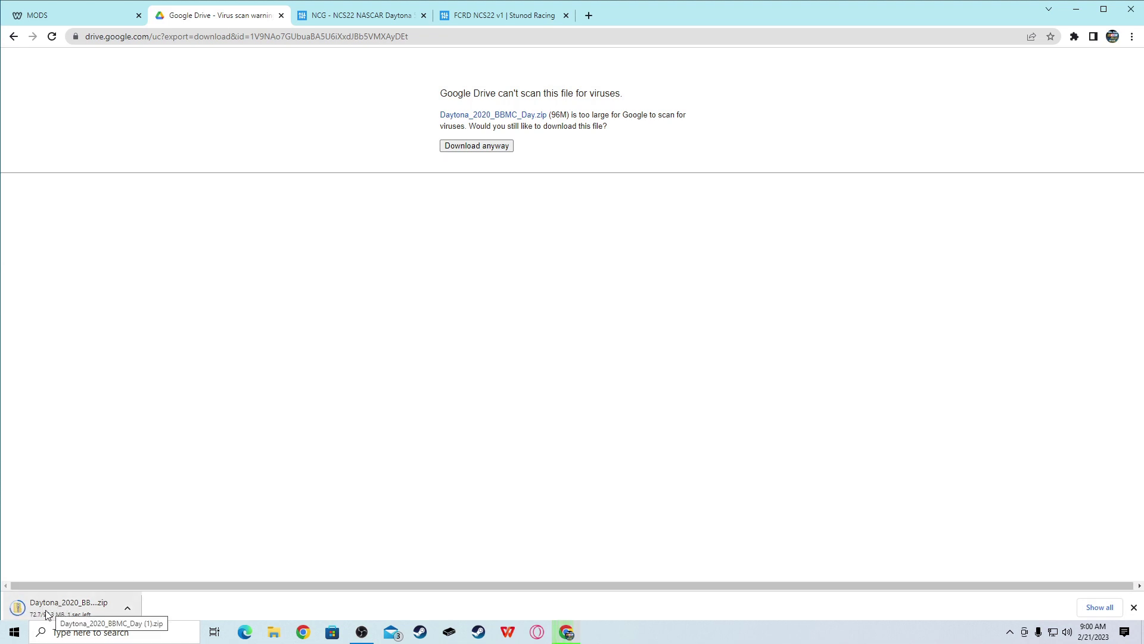
Reorder the browser pages so FCRD NCS22 v1 comes before the NCG Daytona 500 set, and show the FCRD NCS22 v1 page.
click(362, 17)
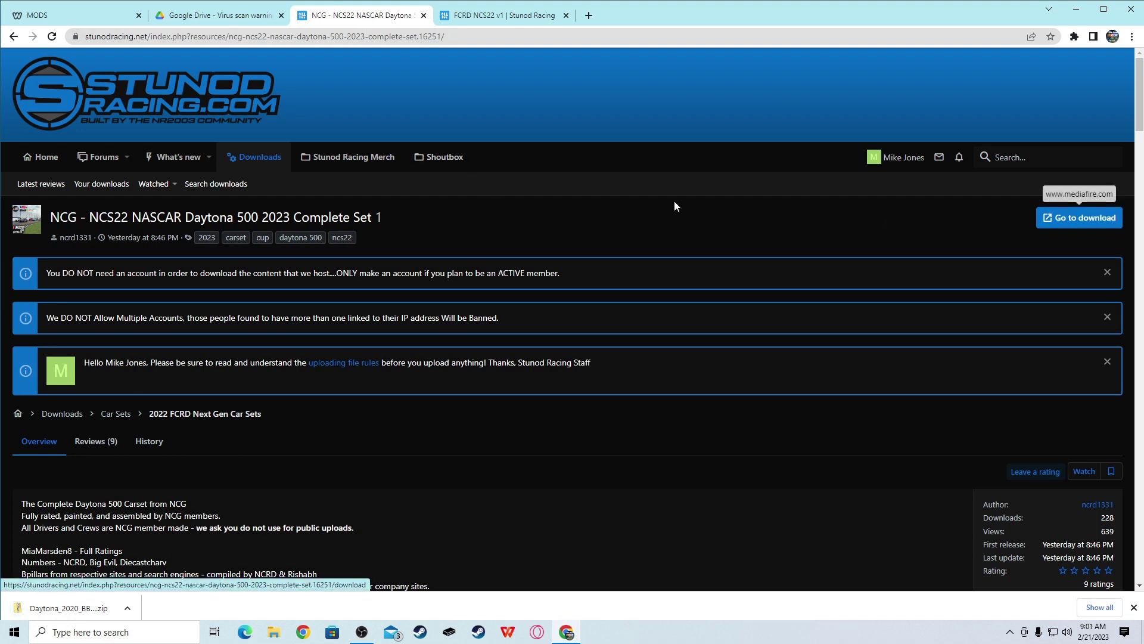
drag(313, 17, 507, 18)
click(365, 18)
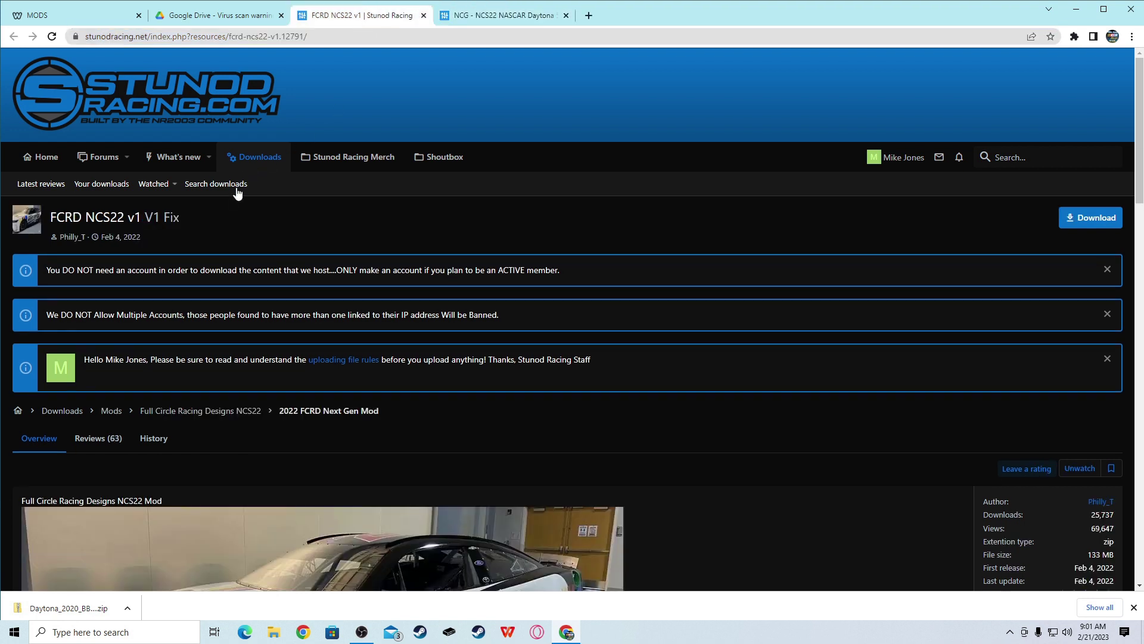
Review the FCRD NCS22 v1 mod page on Stunod Racing and download the mod.
drag(45, 218, 125, 218)
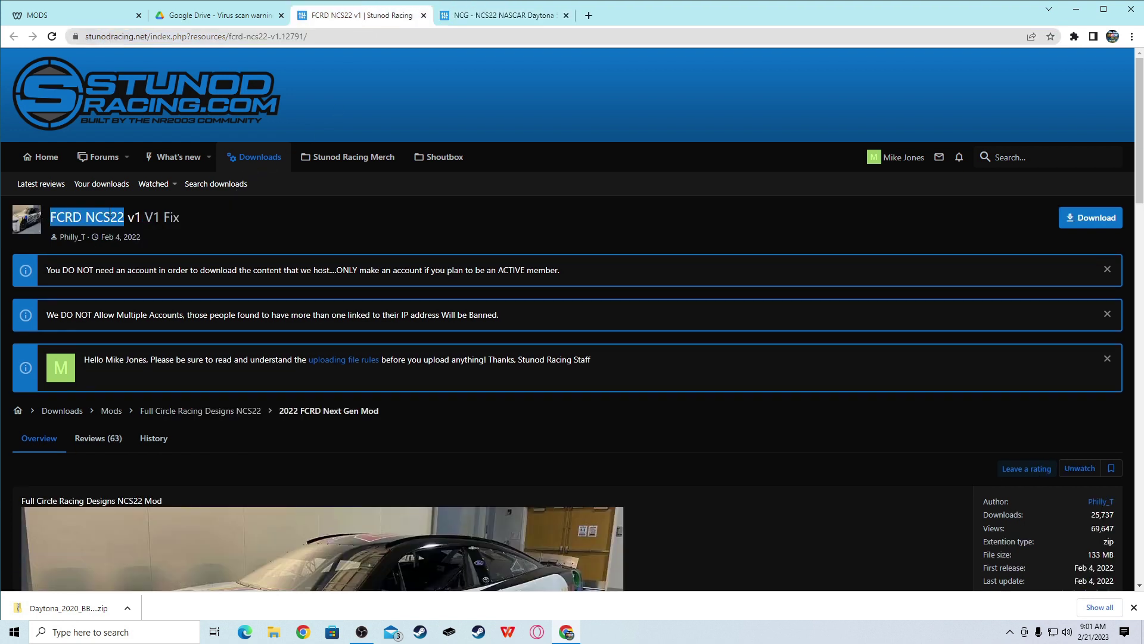
click(281, 79)
click(333, 36)
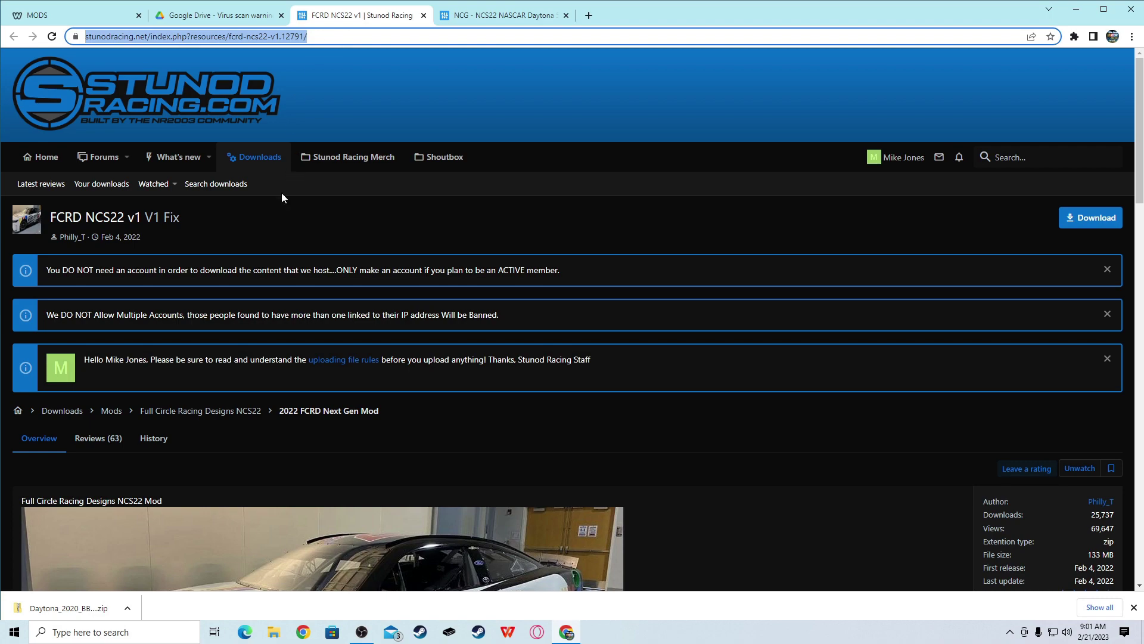
scroll(299, 223, down, 1)
scroll(324, 218, up, 1)
scroll(358, 266, down, 4)
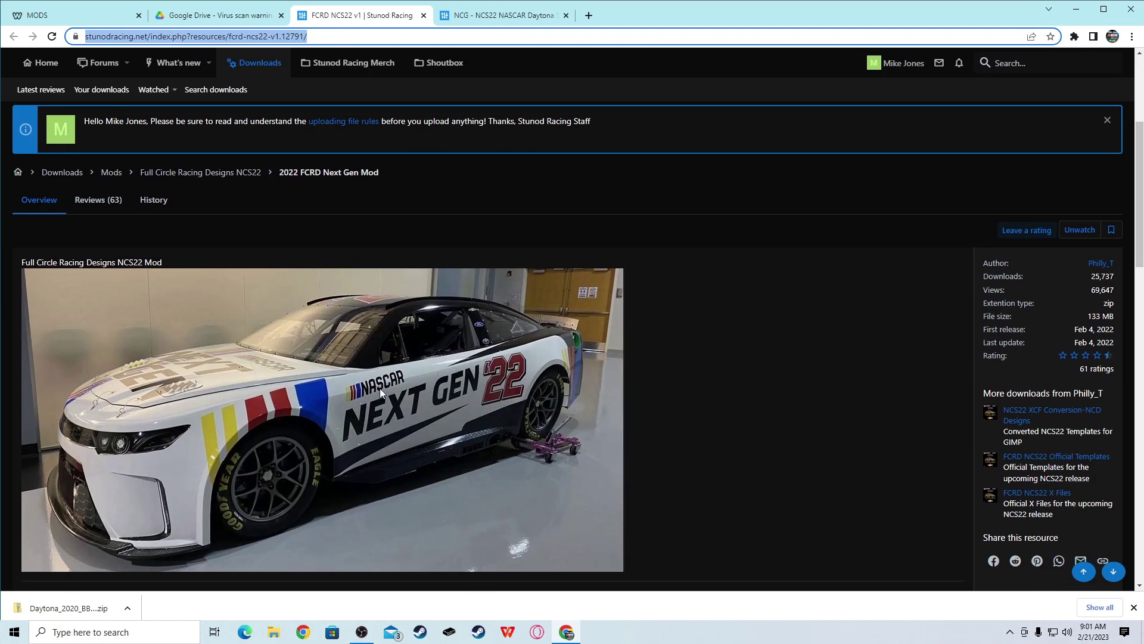
scroll(662, 345, up, 4)
click(1083, 219)
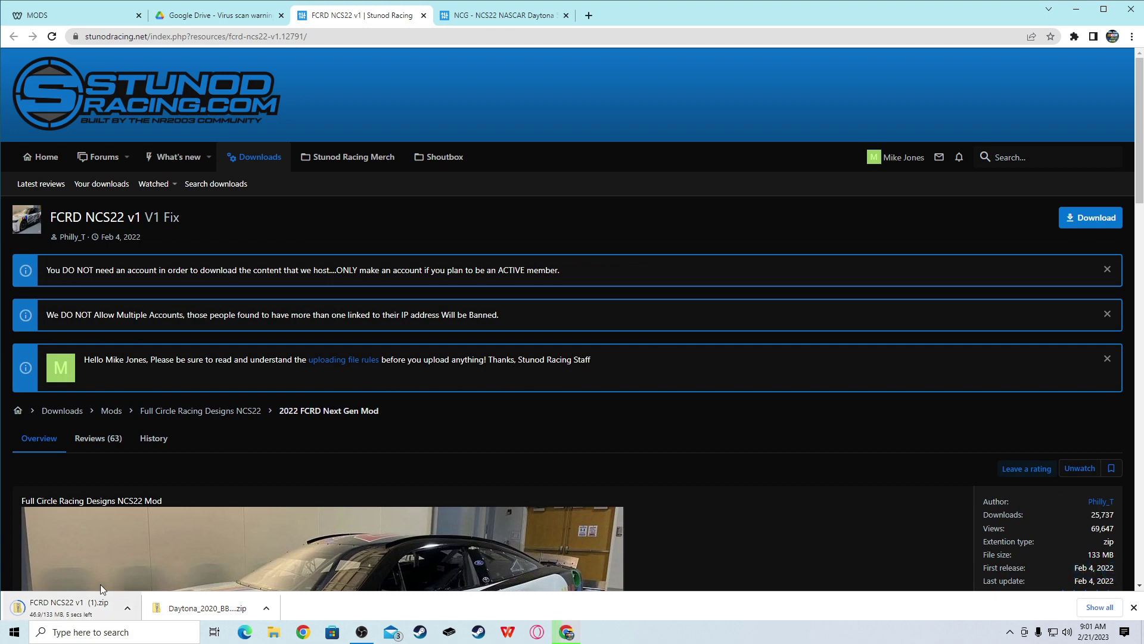
Download the NCG_NCS22_Daytona1_2023 car set from MediaFire through its Stunod Racing page, and dismiss the advertising window.
click(502, 16)
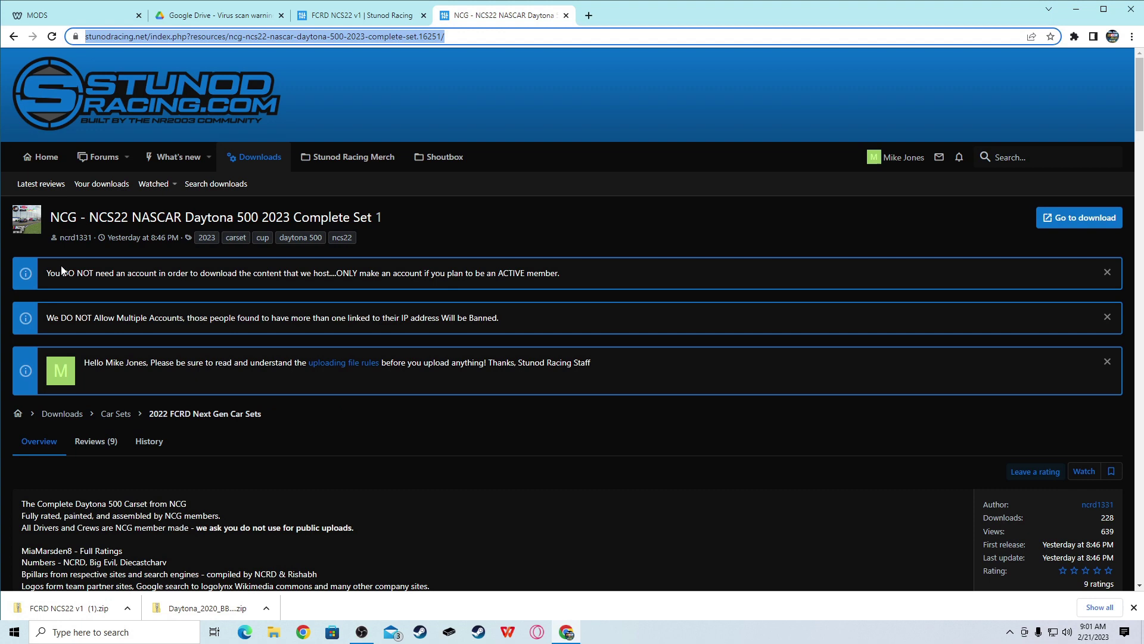
click(1072, 227)
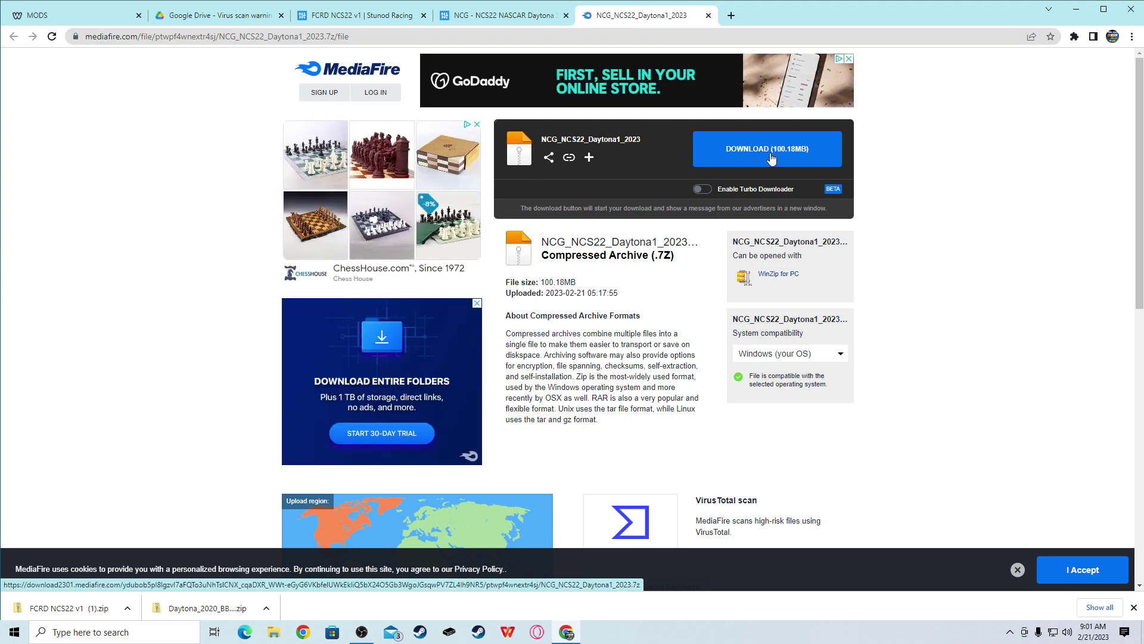
click(494, 15)
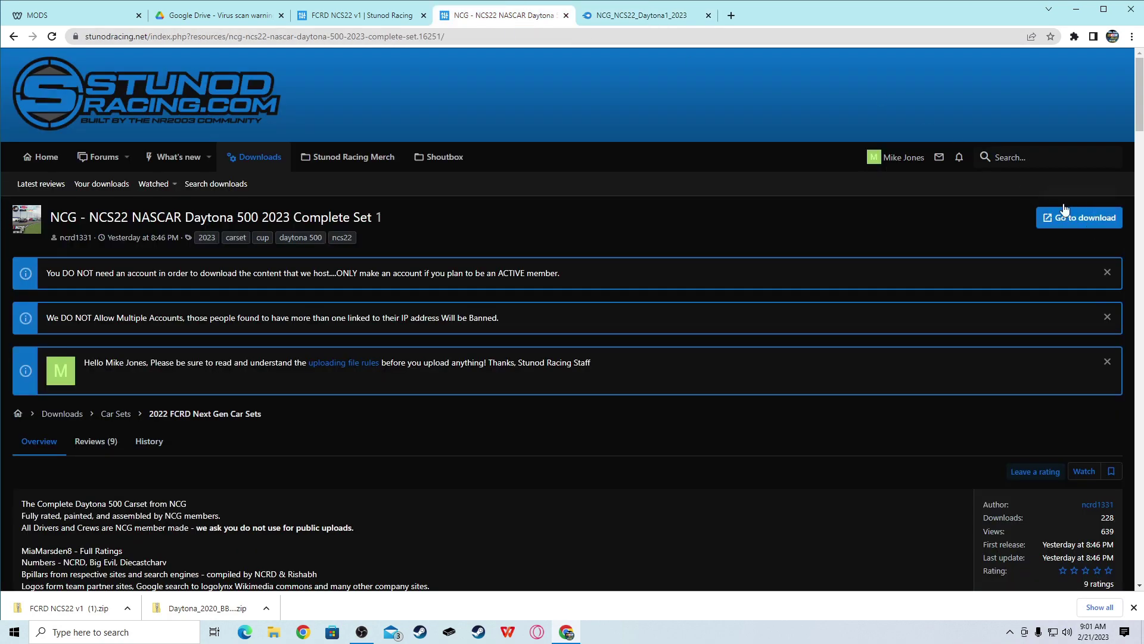
click(641, 15)
click(754, 150)
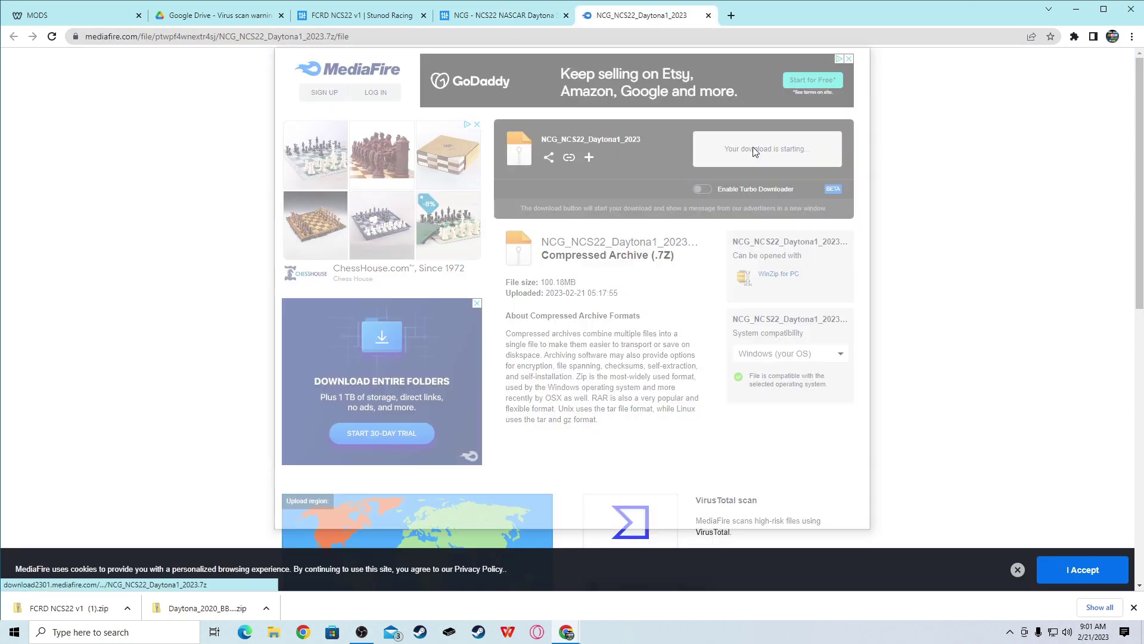
click(1131, 9)
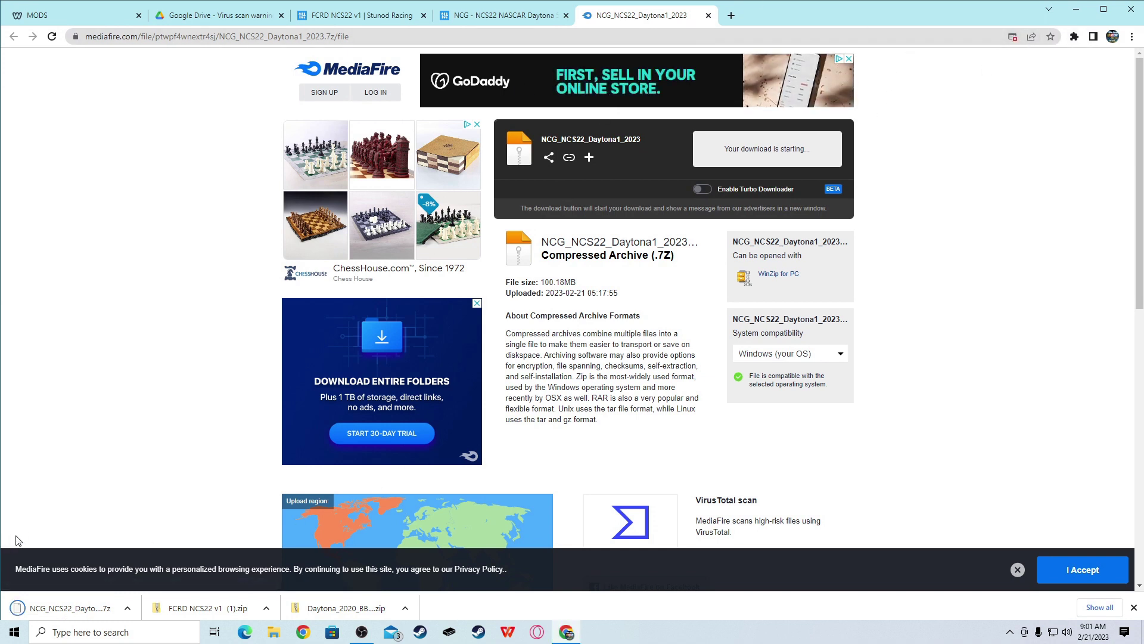
click(100, 632)
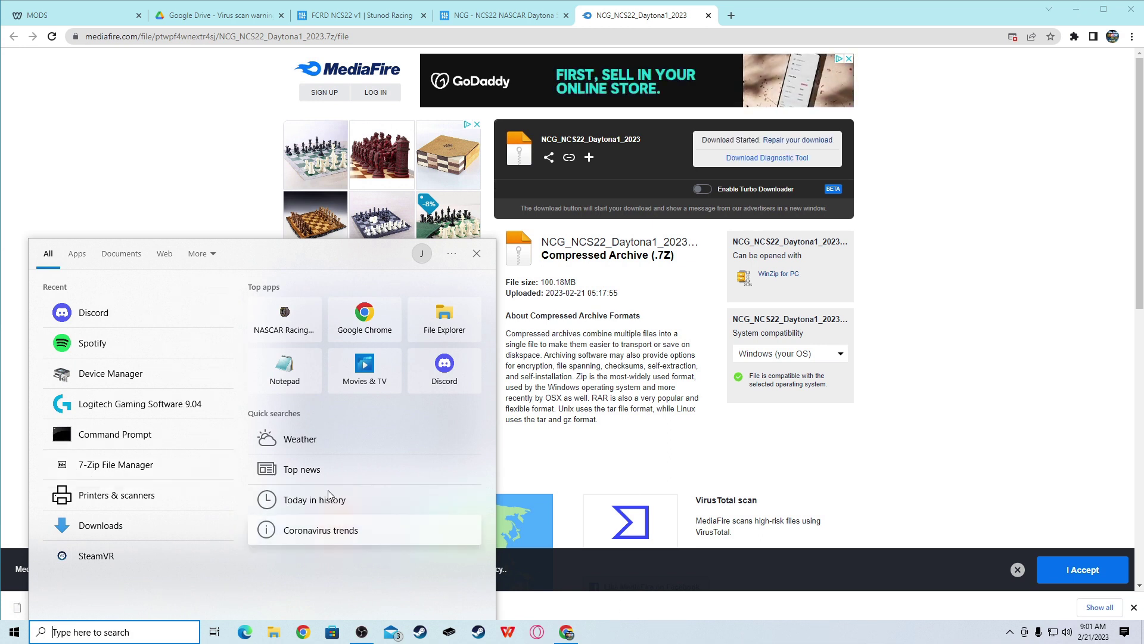
click(776, 617)
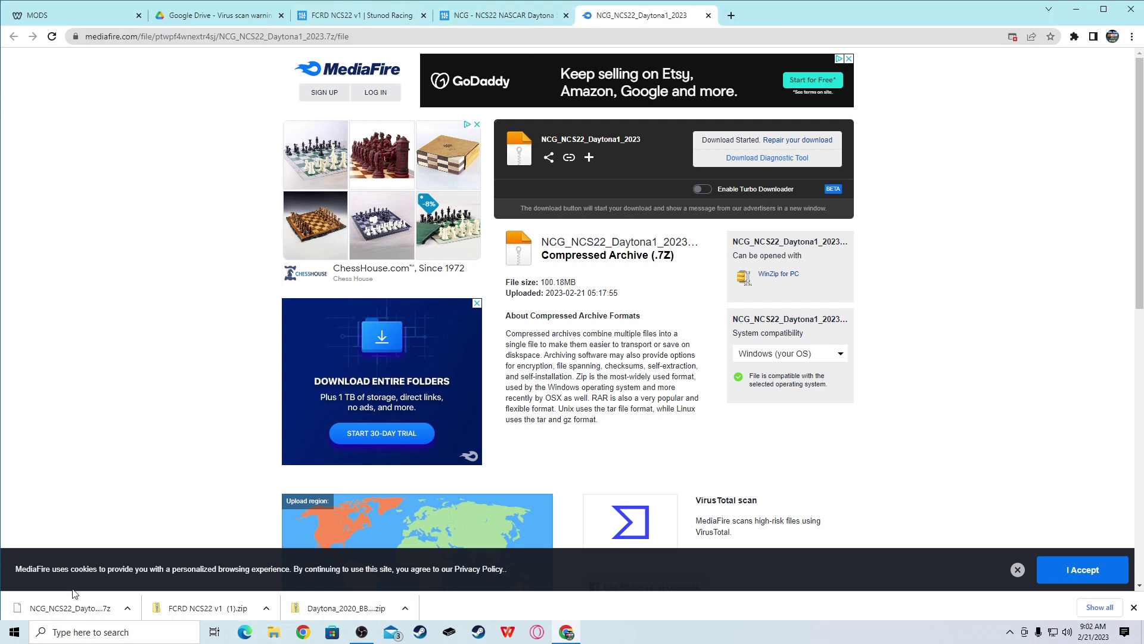
Minimise Chrome and the OBS window to clear the desktop, and select the NRatings shortcut.
click(560, 630)
drag(661, 154, 451, 355)
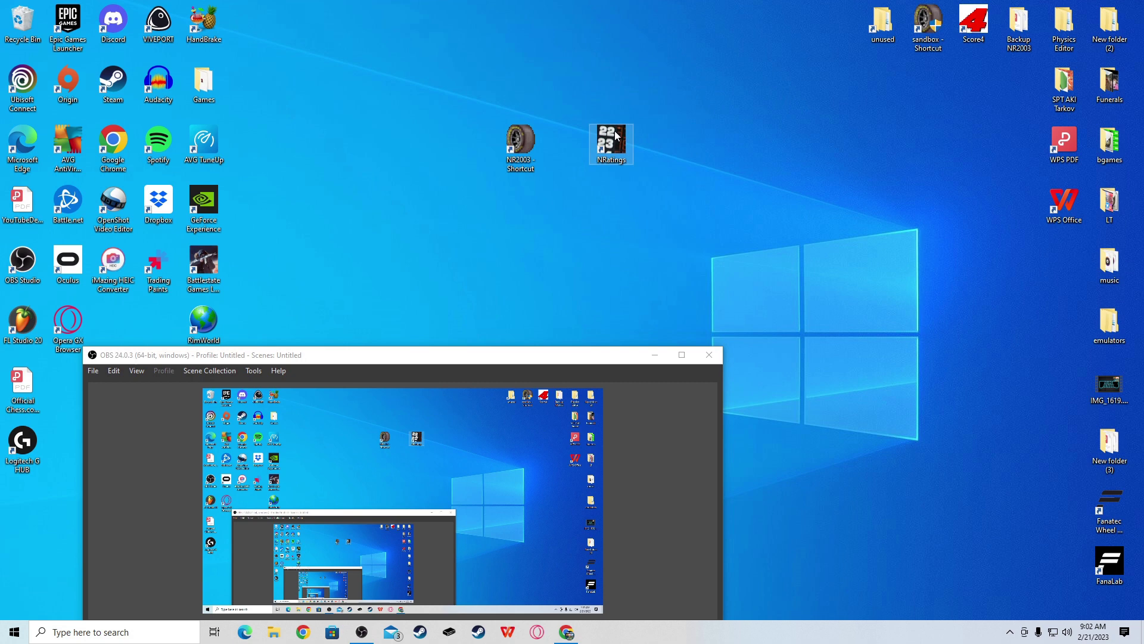
click(654, 355)
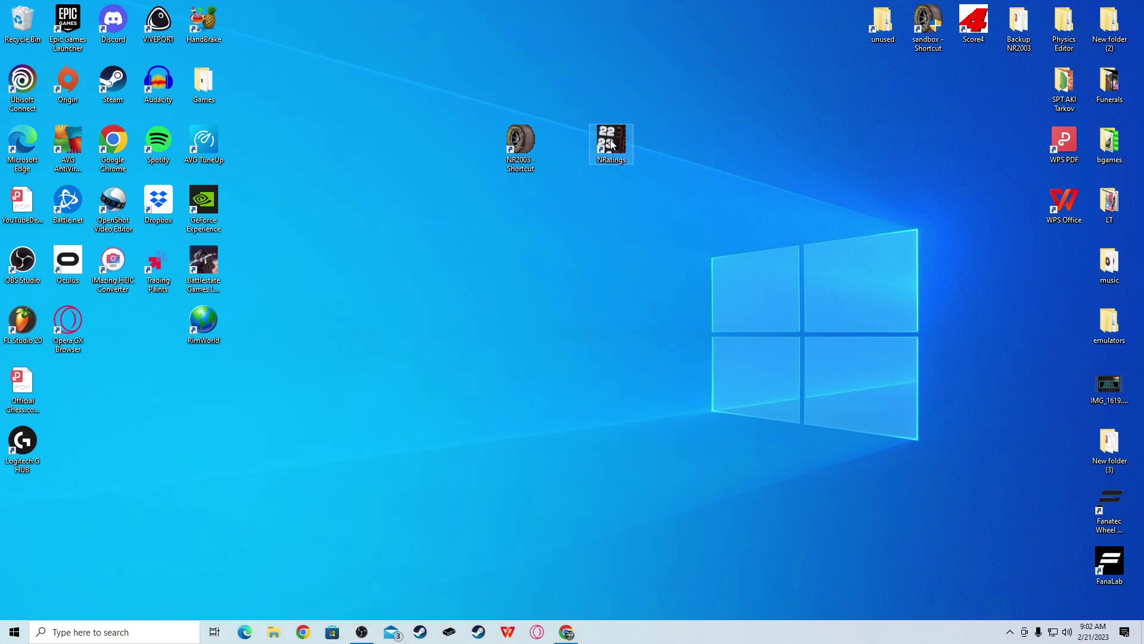
click(612, 144)
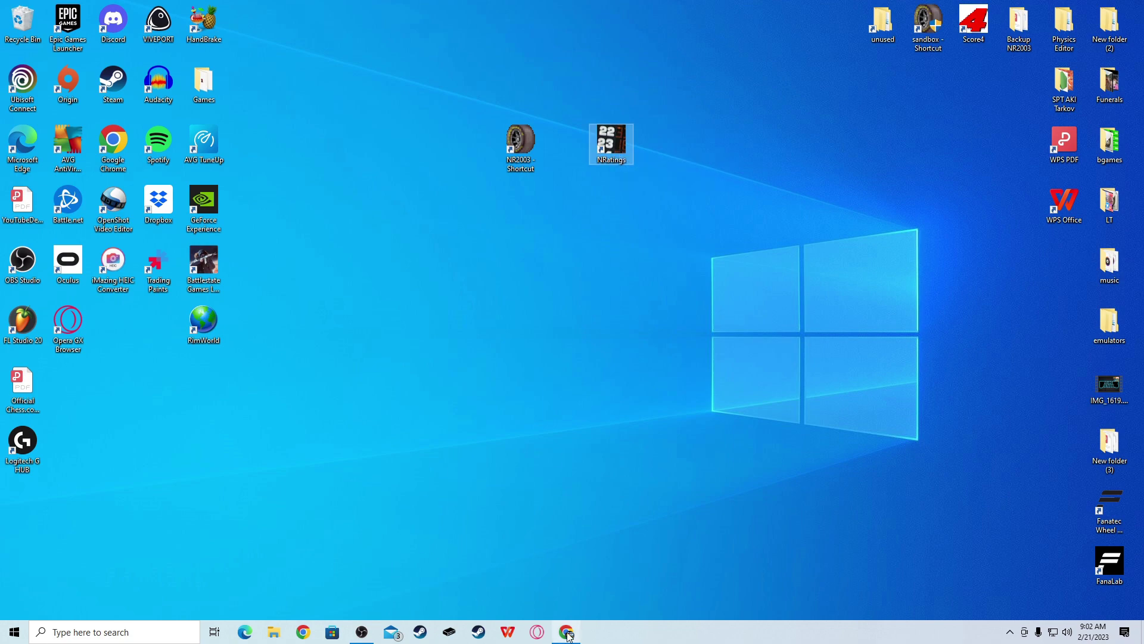
mouse_move(569, 633)
click(566, 569)
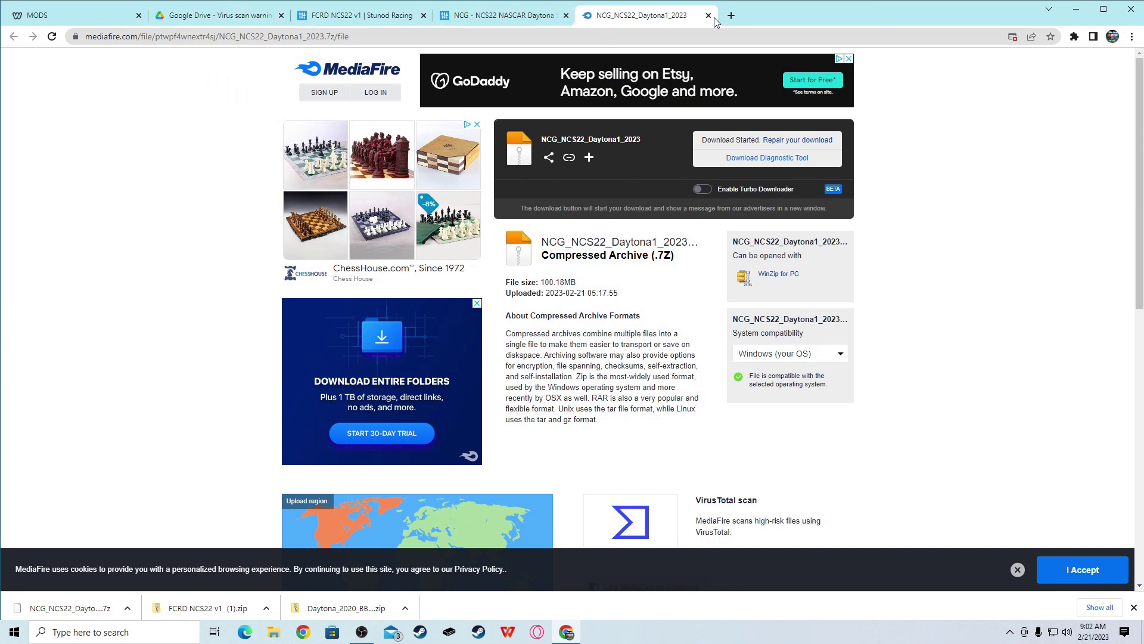
click(1077, 9)
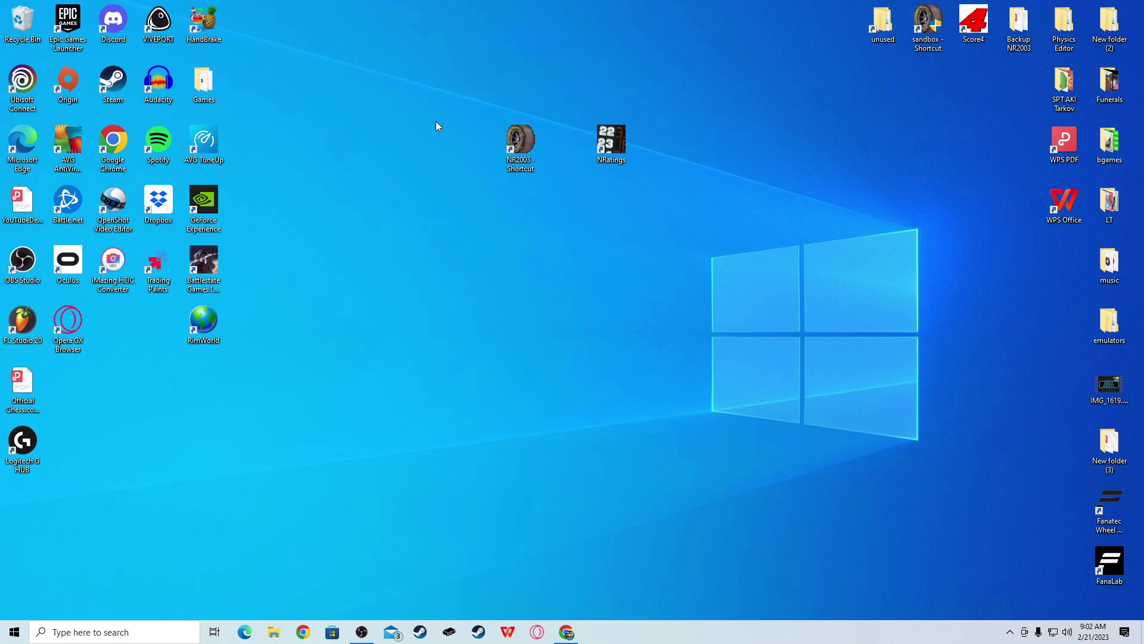
Open the file location of the NR2003 desktop shortcut and go into the game's tracks folder.
right_click(516, 141)
click(574, 182)
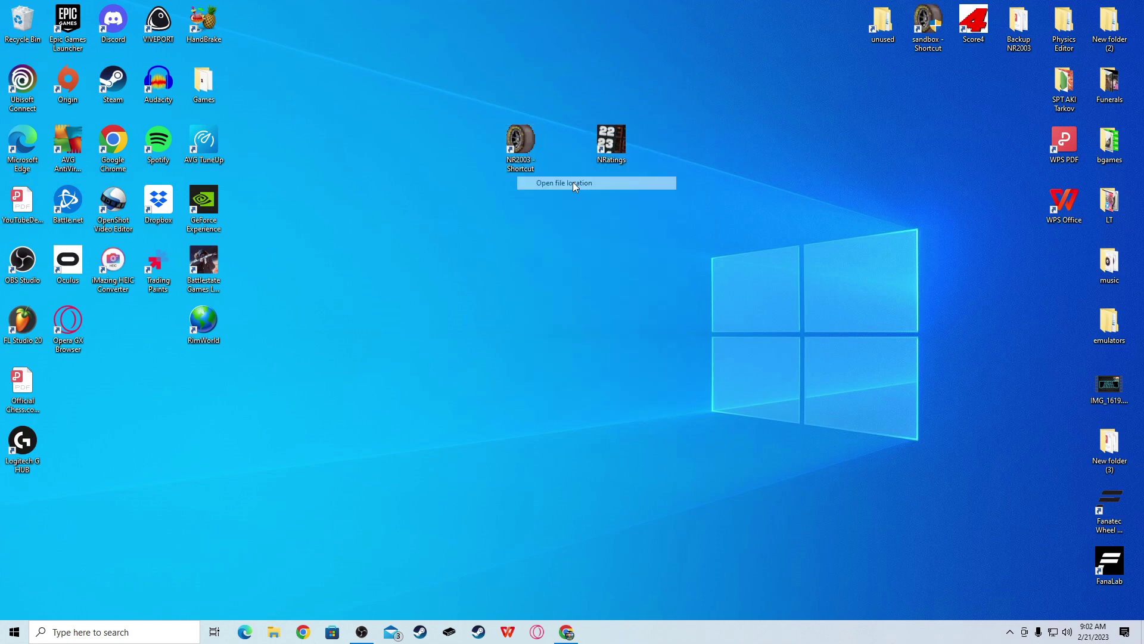
drag(574, 159, 503, 72)
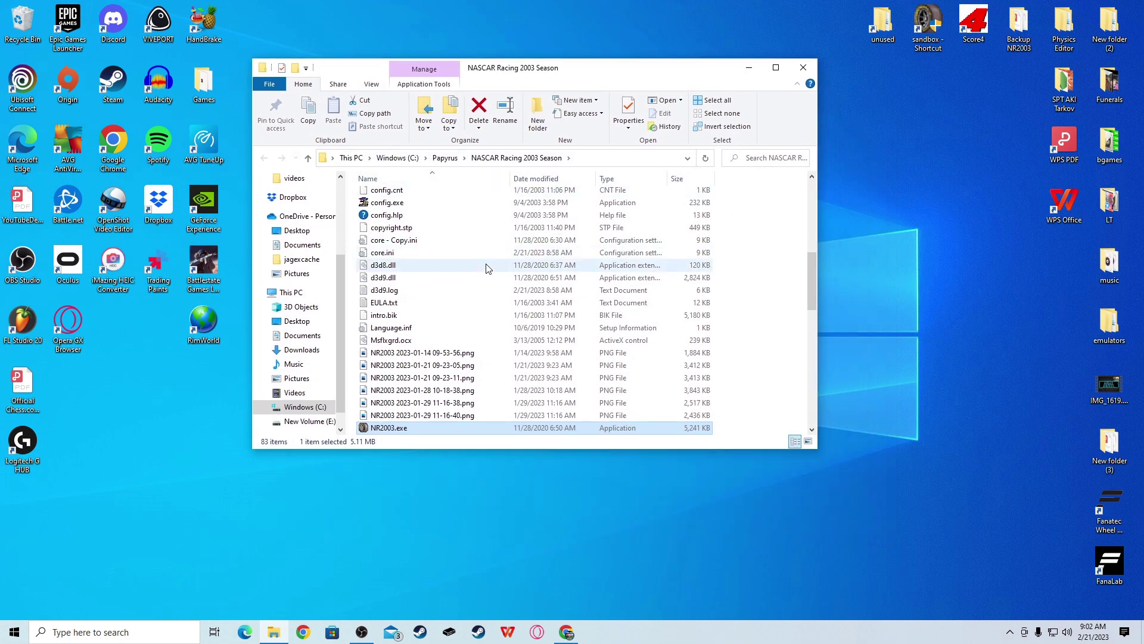
scroll(596, 256, up, 20)
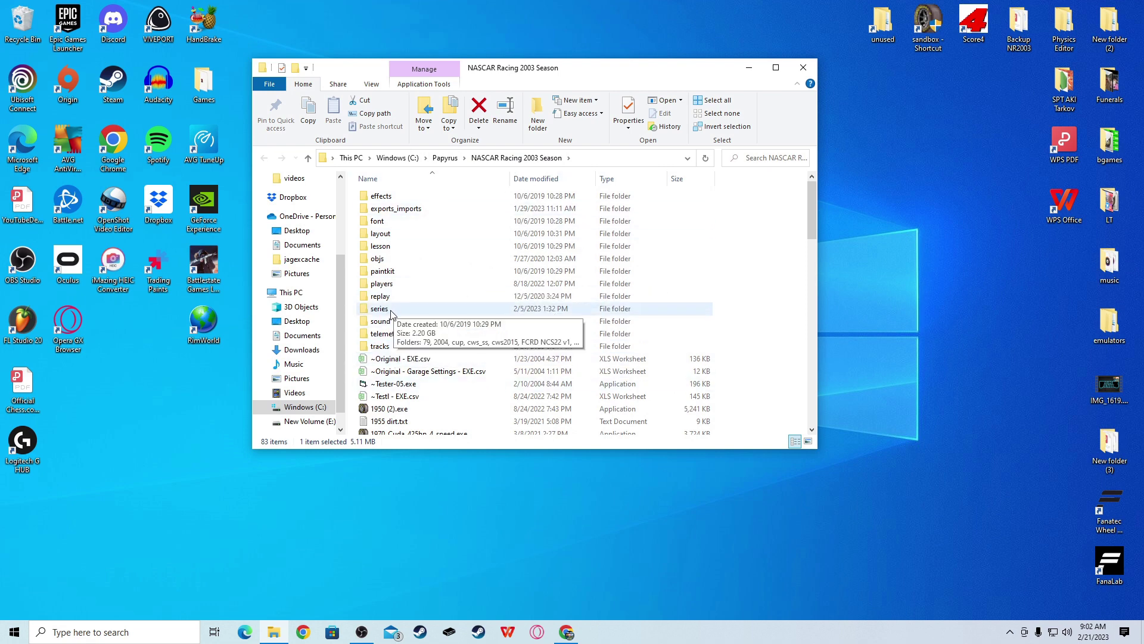
double_click(398, 346)
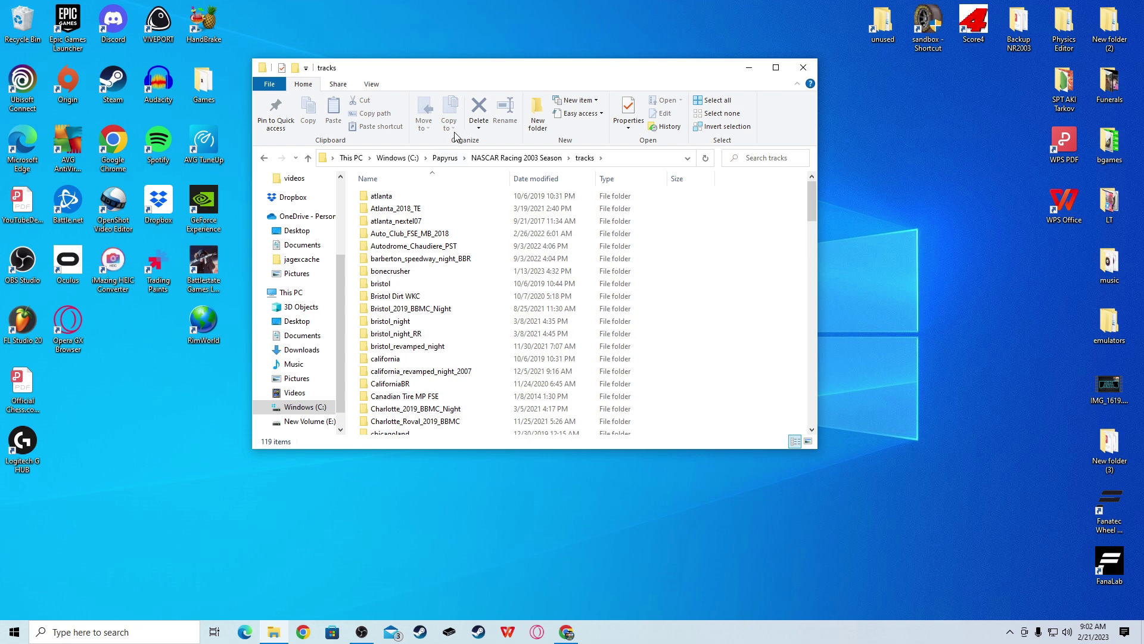
Open the Downloads folder in a second File Explorer window and arrange it side by side with the tracks folder.
drag(517, 84, 733, 116)
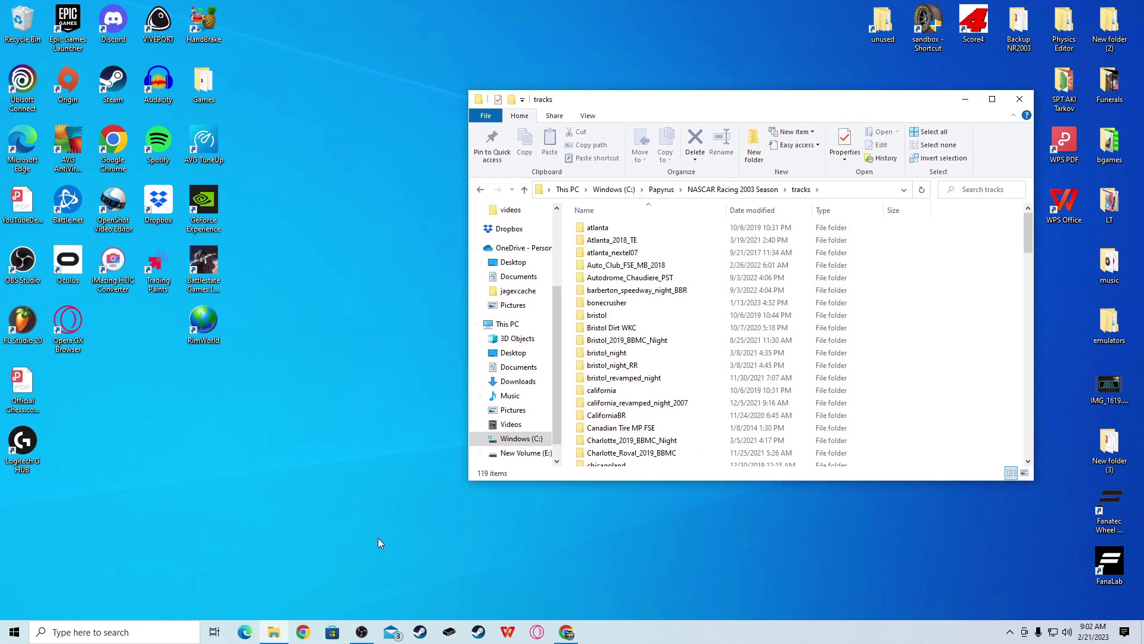
right_click(274, 633)
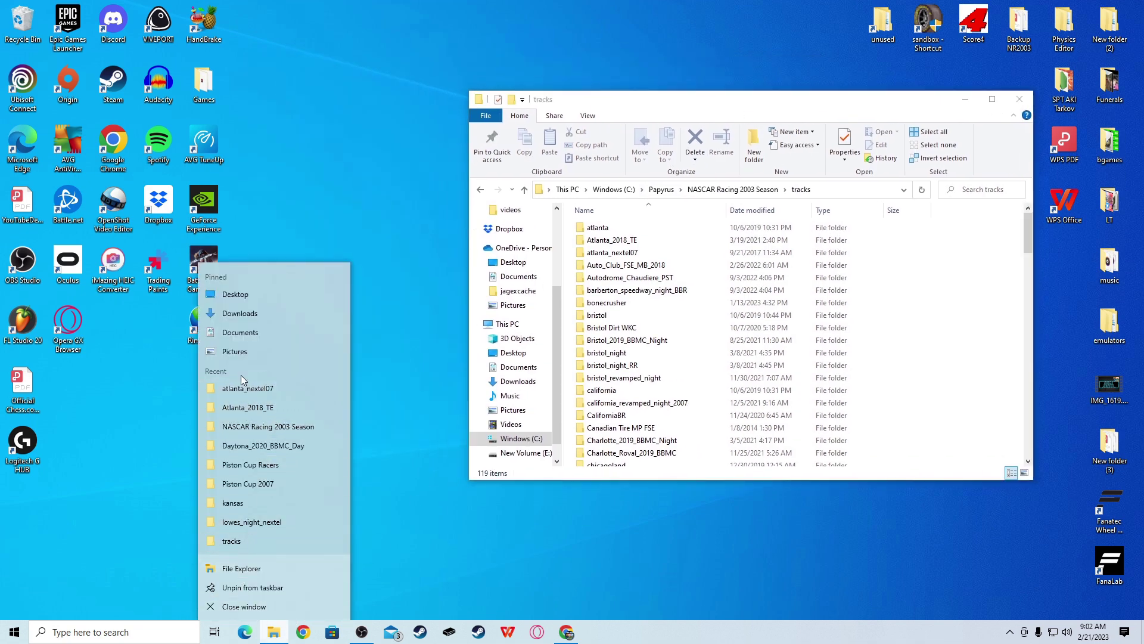
click(267, 317)
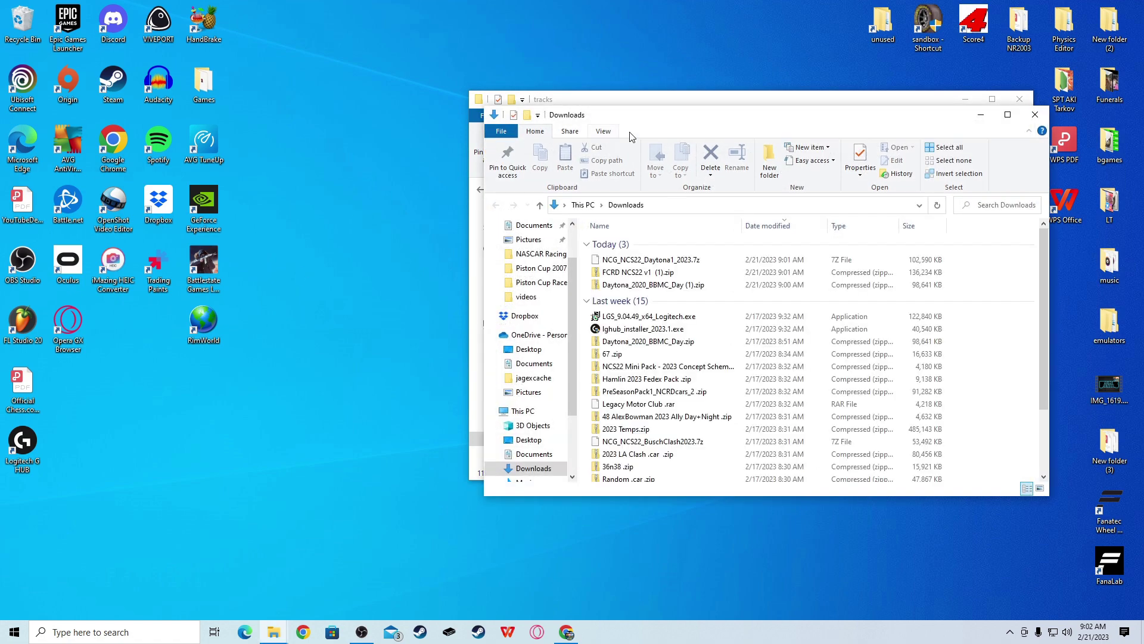
drag(632, 136, 204, 120)
drag(493, 115, 585, 110)
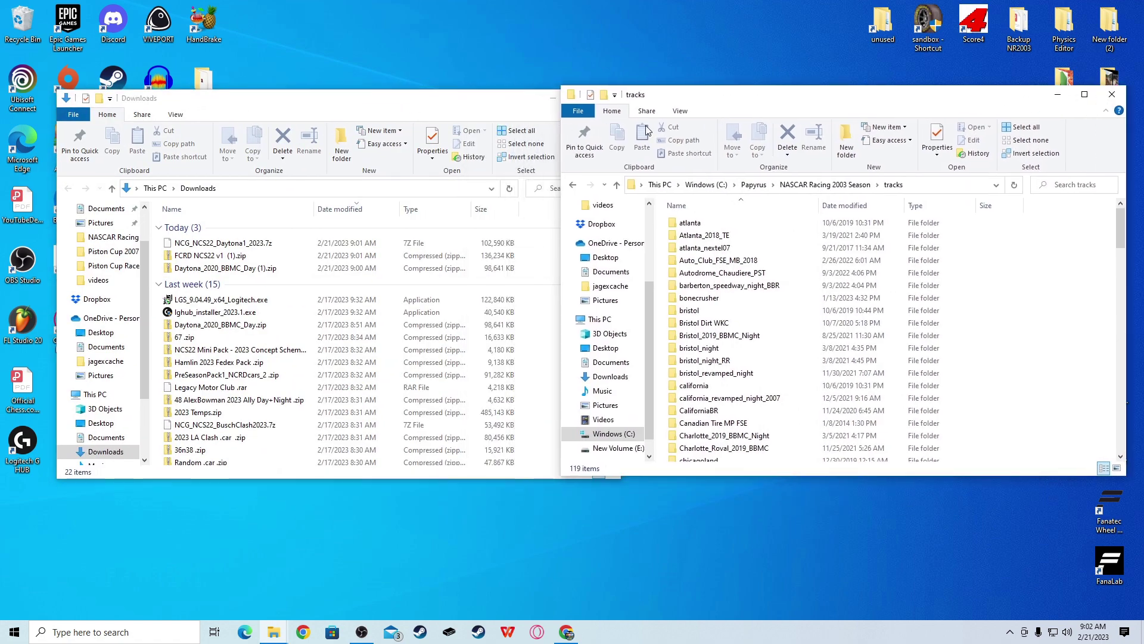
drag(326, 107, 296, 92)
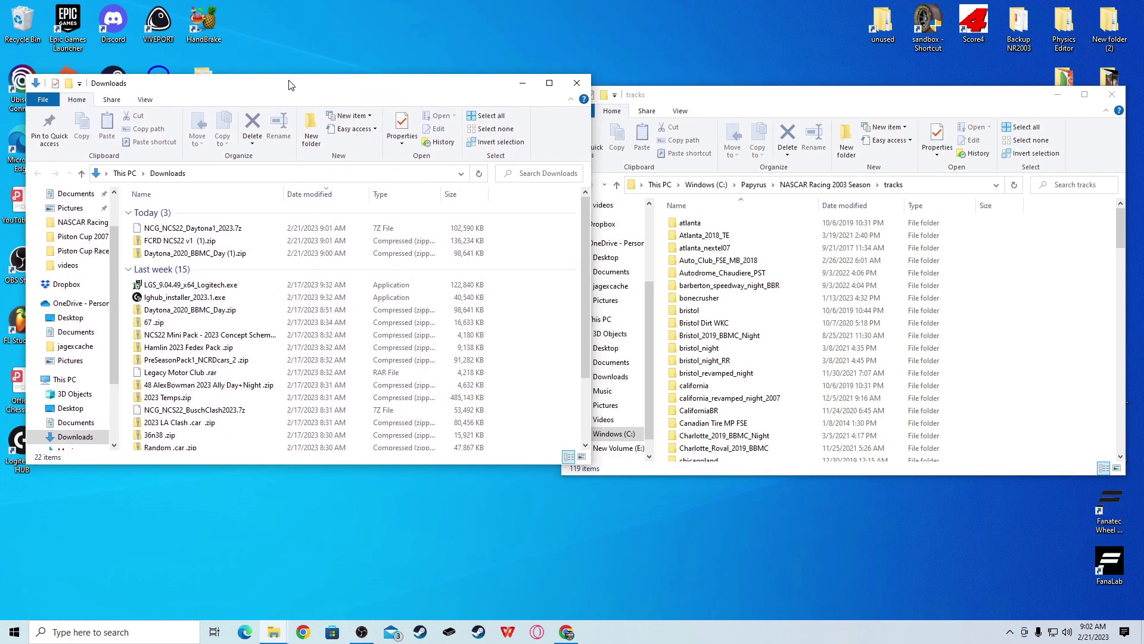
Look at the track folder inside the Daytona_2020_BBMC_Day (1).zip archive in Downloads, and close that window.
double_click(154, 254)
click(150, 214)
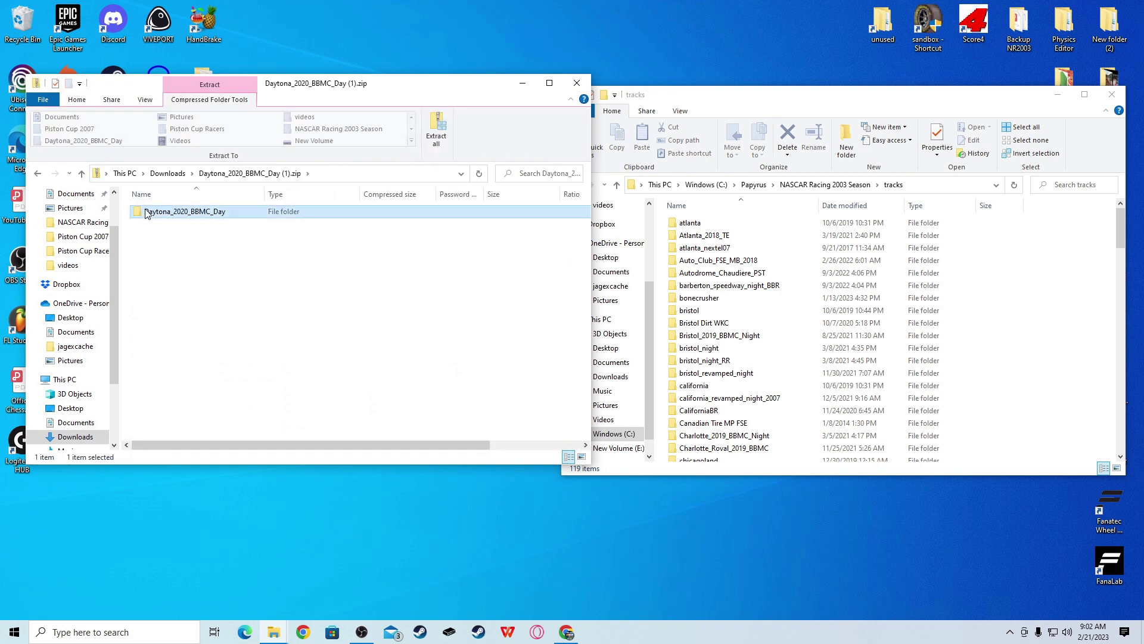
drag(149, 217, 258, 223)
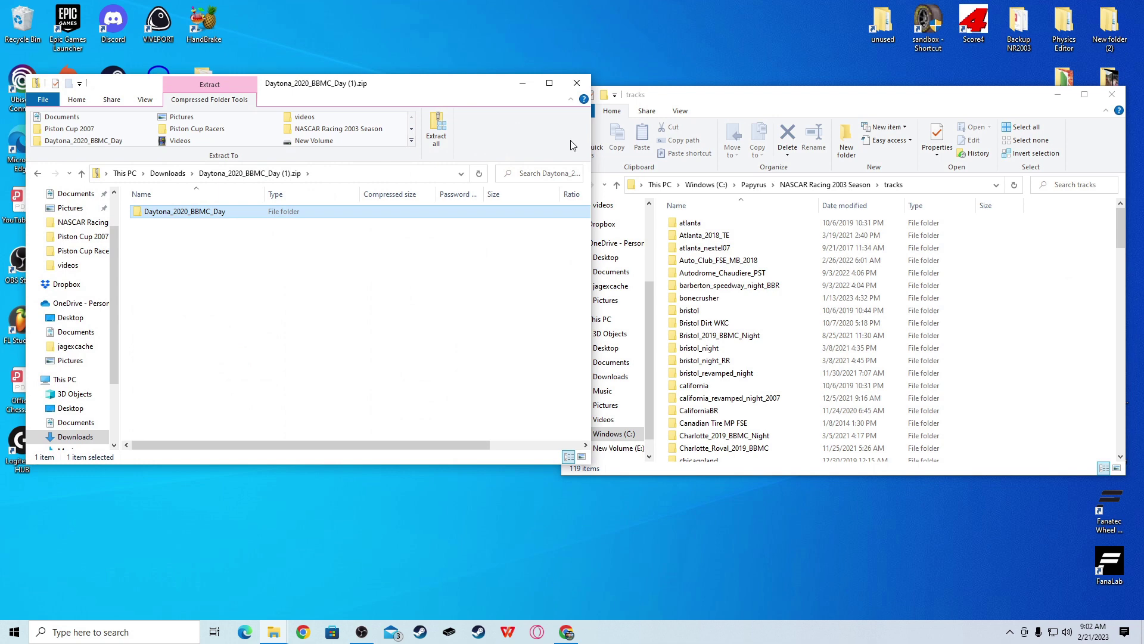
click(581, 90)
Open the Daytona_2020_BBMC_Day folder inside the game's tracks folder to view its files.
scroll(751, 340, down, 6)
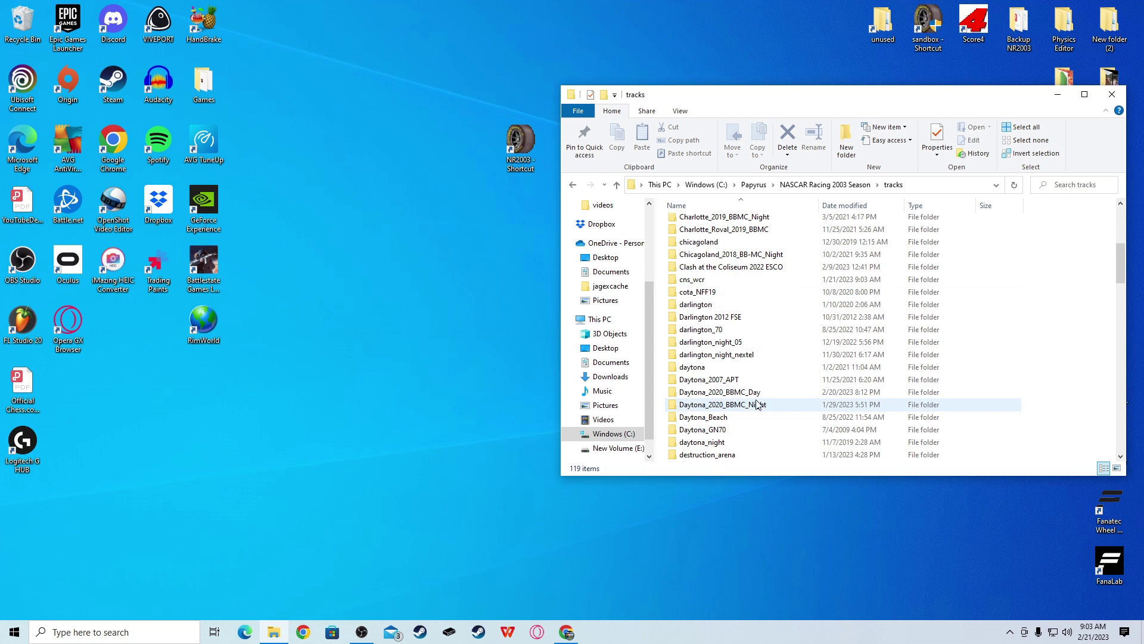
click(765, 392)
double_click(754, 394)
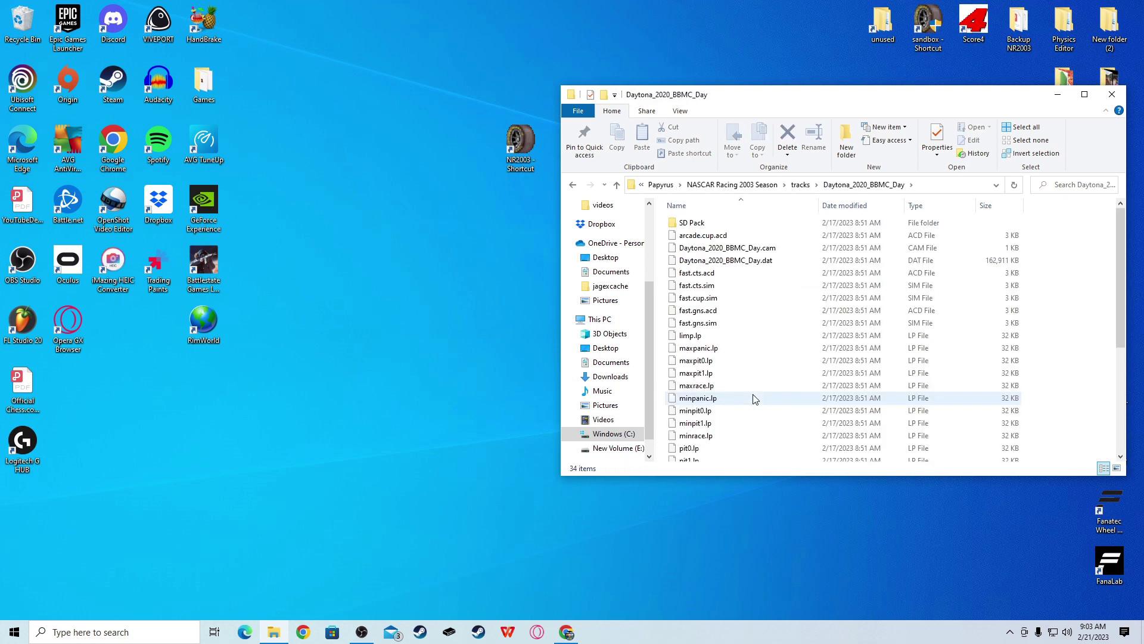
Copy the track.ini file in the Daytona_2020_BBMC_Day folder and select the existing backup, track - Copy.ini.
drag(812, 94, 595, 74)
scroll(611, 276, down, 5)
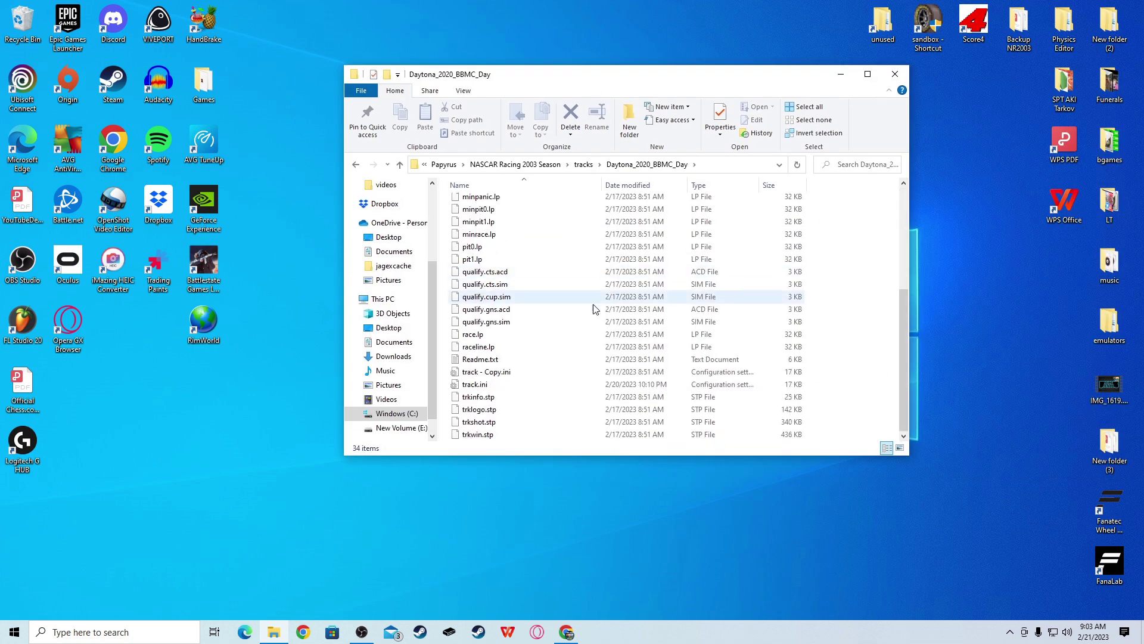
click(484, 386)
right_click(484, 387)
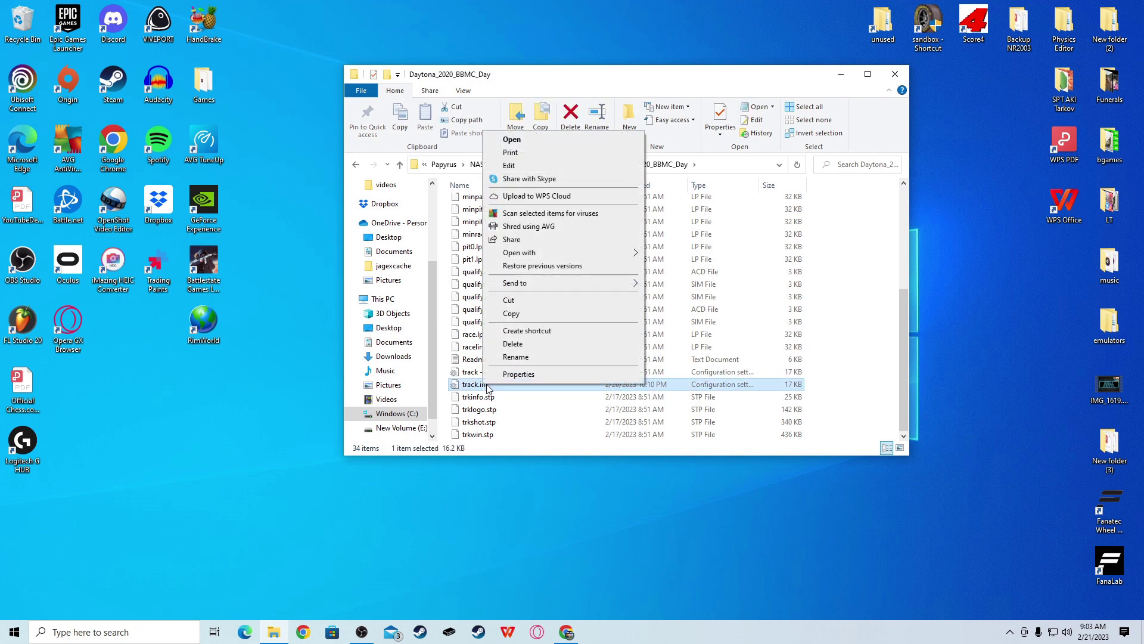
click(528, 314)
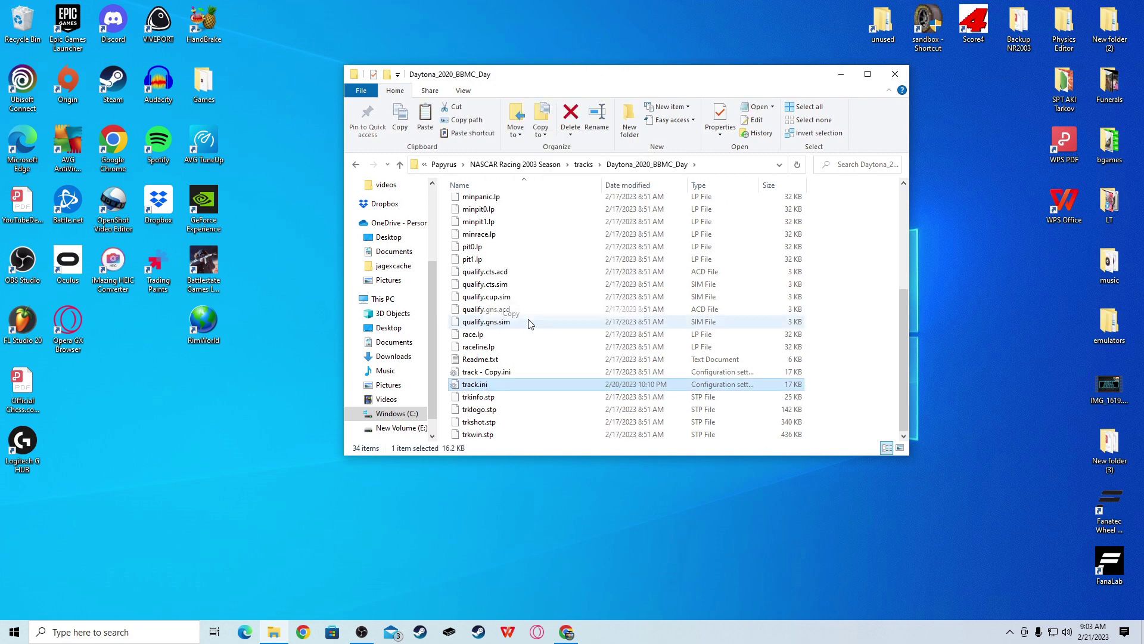
right_click(830, 365)
click(487, 372)
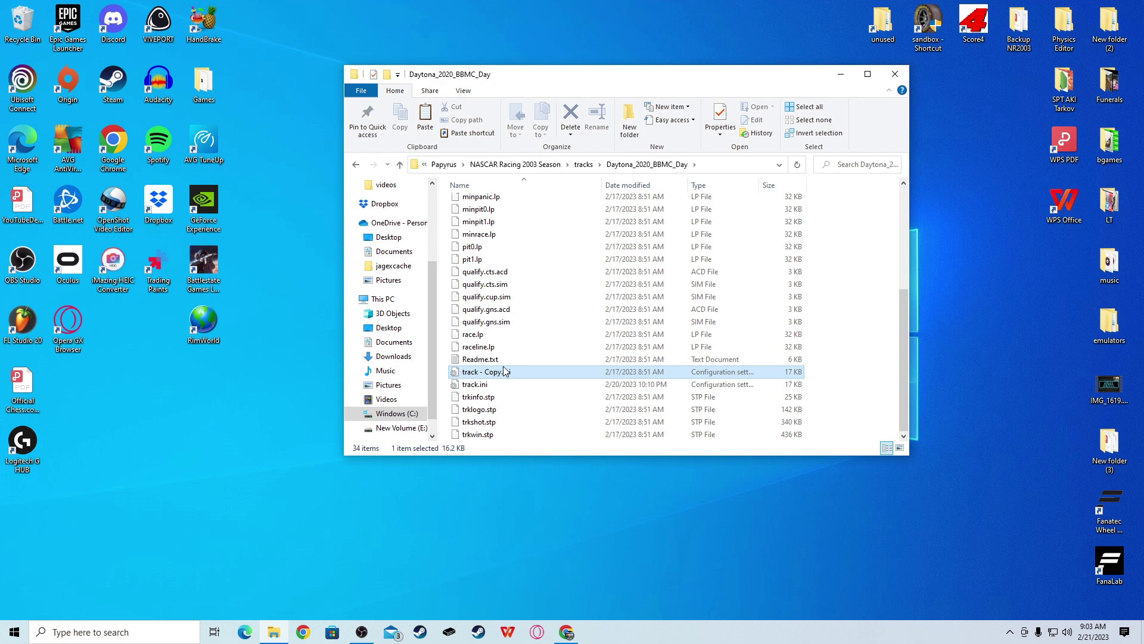
click(478, 389)
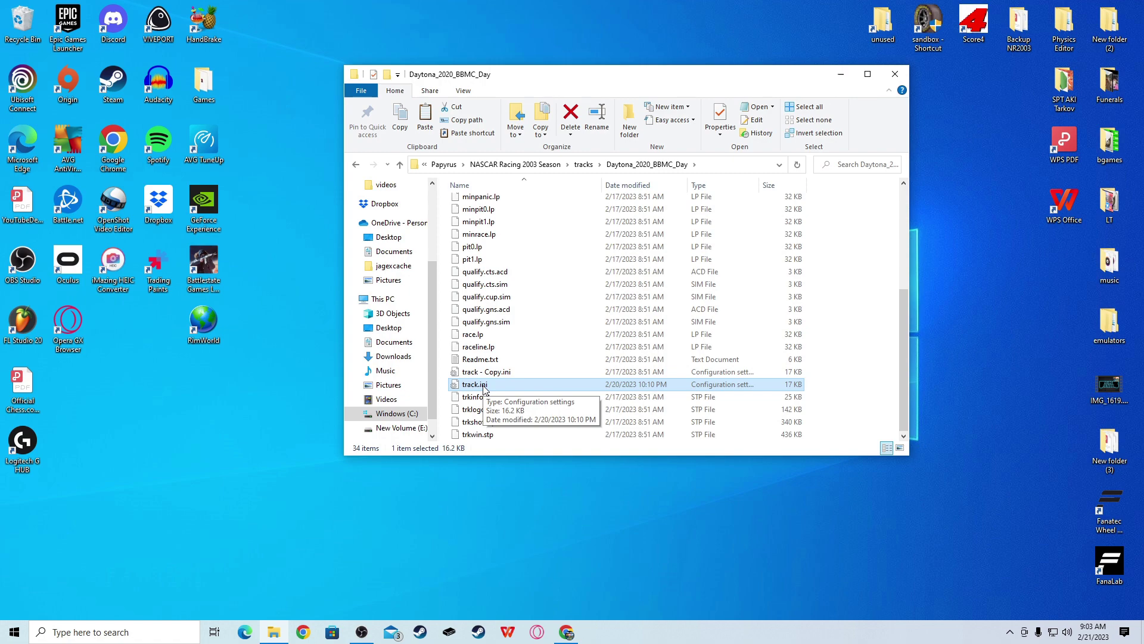
key(Up)
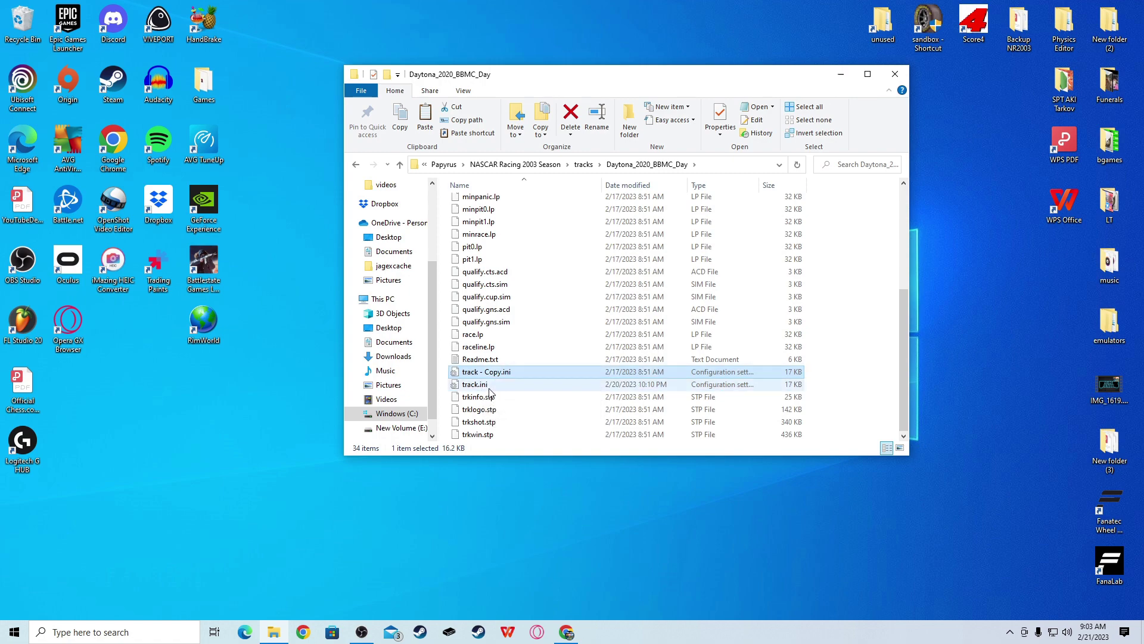
Open track.ini in Notepad and go to the AI settings in the [ ai_track ] section.
double_click(489, 388)
drag(483, 224, 523, 44)
scroll(525, 260, down, 8)
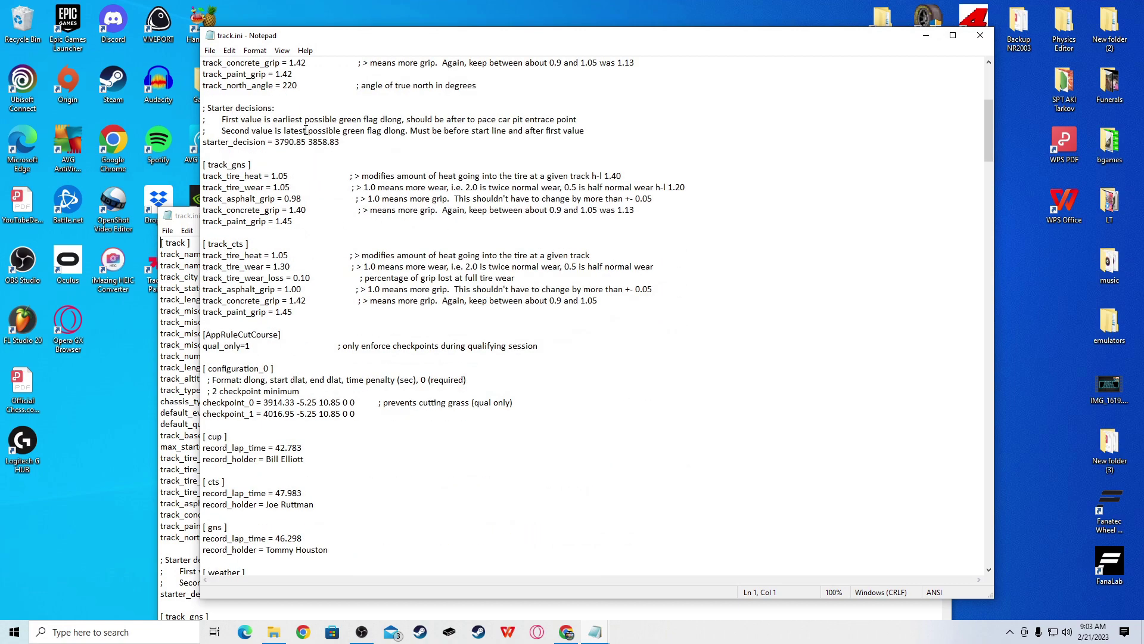
scroll(300, 174, down, 16)
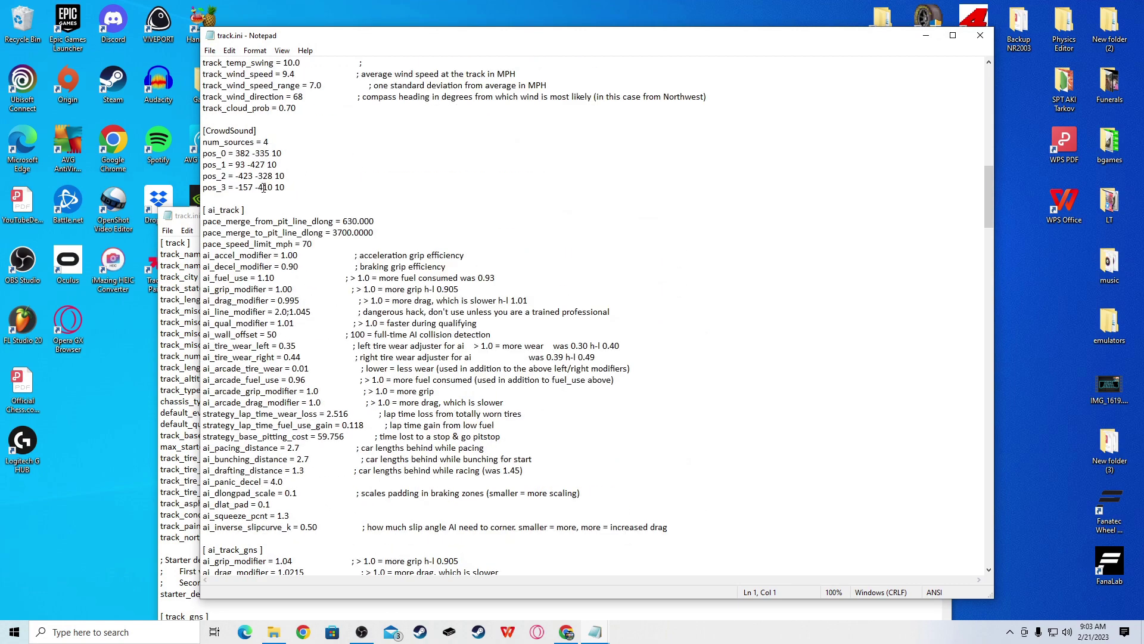
drag(245, 210, 477, 335)
click(325, 312)
scroll(312, 298, down, 1)
scroll(312, 298, down, 1)
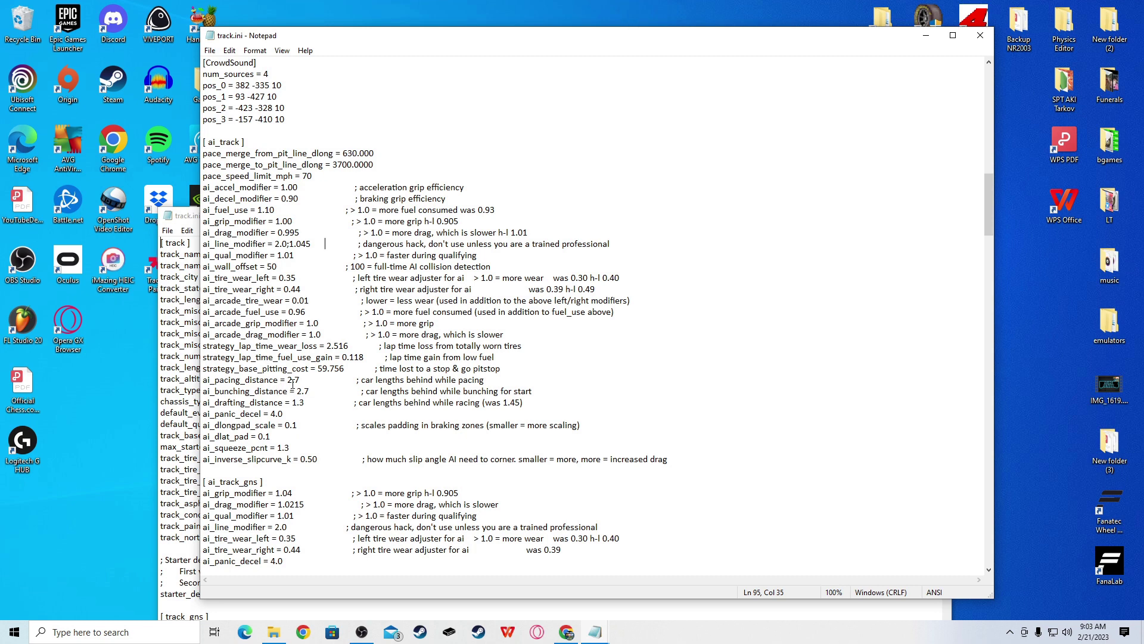
Set ai_bunching_distance to 2.2 in the [ ai_track ] section of track.ini.
drag(306, 390, 205, 393)
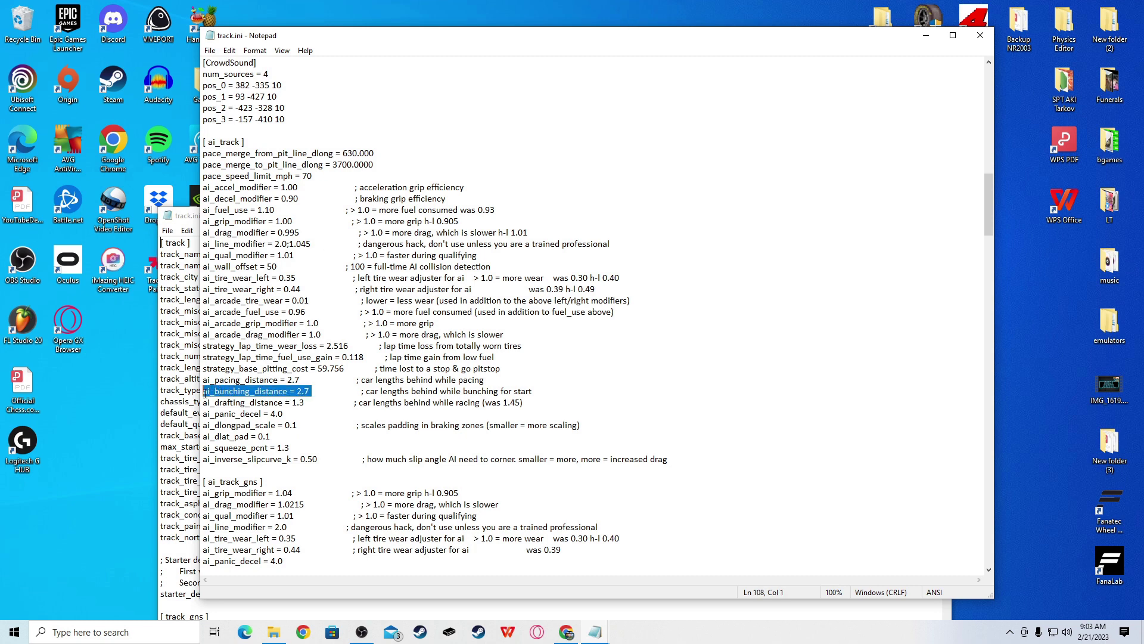
click(305, 392)
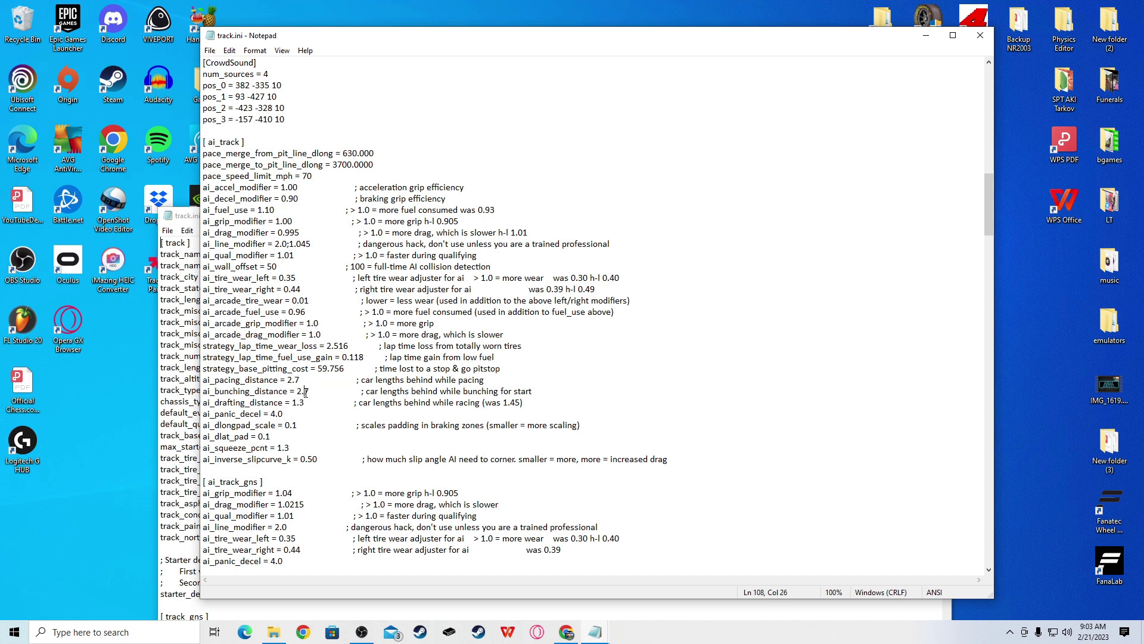
drag(300, 393, 234, 392)
click(309, 391)
key(BackSpace)
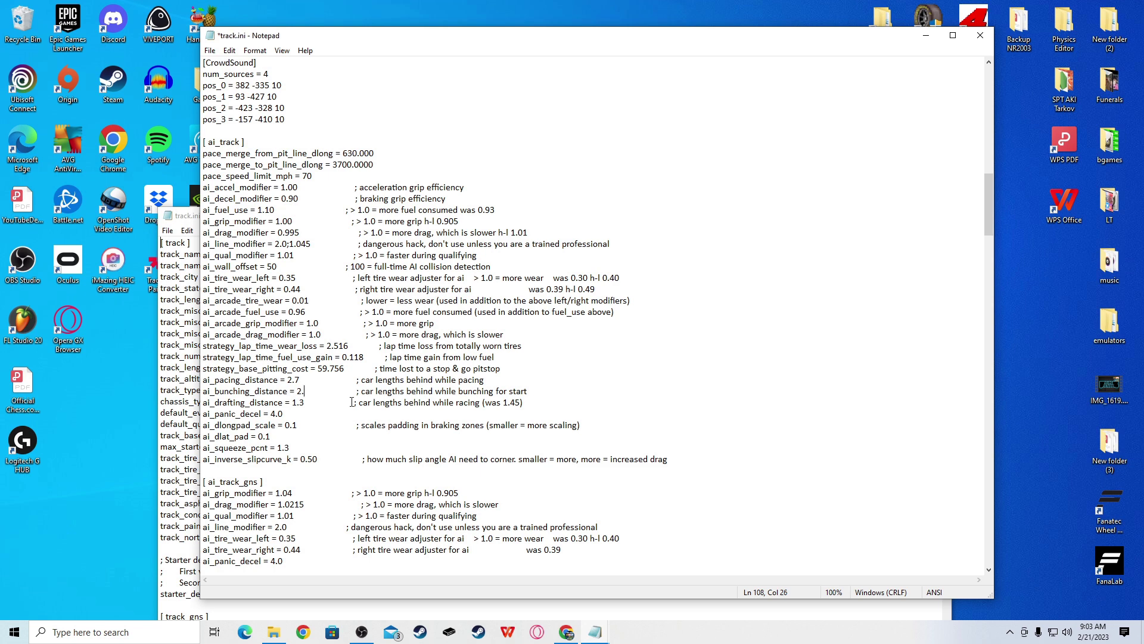
text(2)
Examine the ai_bunching_distance and ai_drafting_distance settings in the [ ai_track ] section.
drag(309, 391, 206, 392)
click(255, 391)
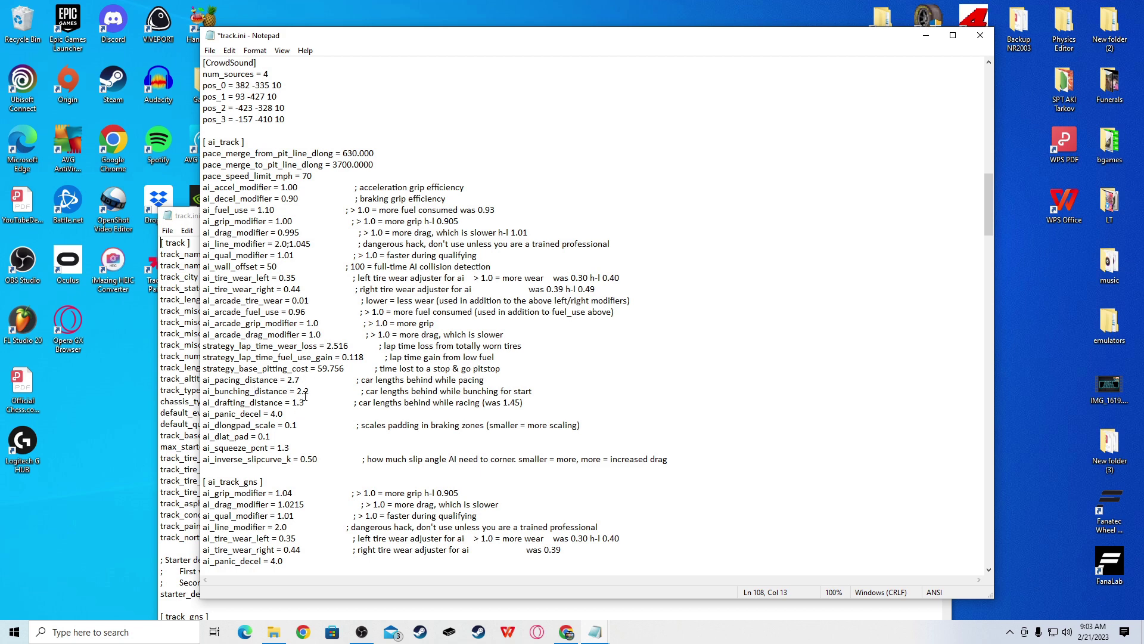
click(309, 391)
double_click(309, 391)
click(309, 391)
double_click(309, 391)
click(309, 390)
click(304, 391)
double_click(304, 392)
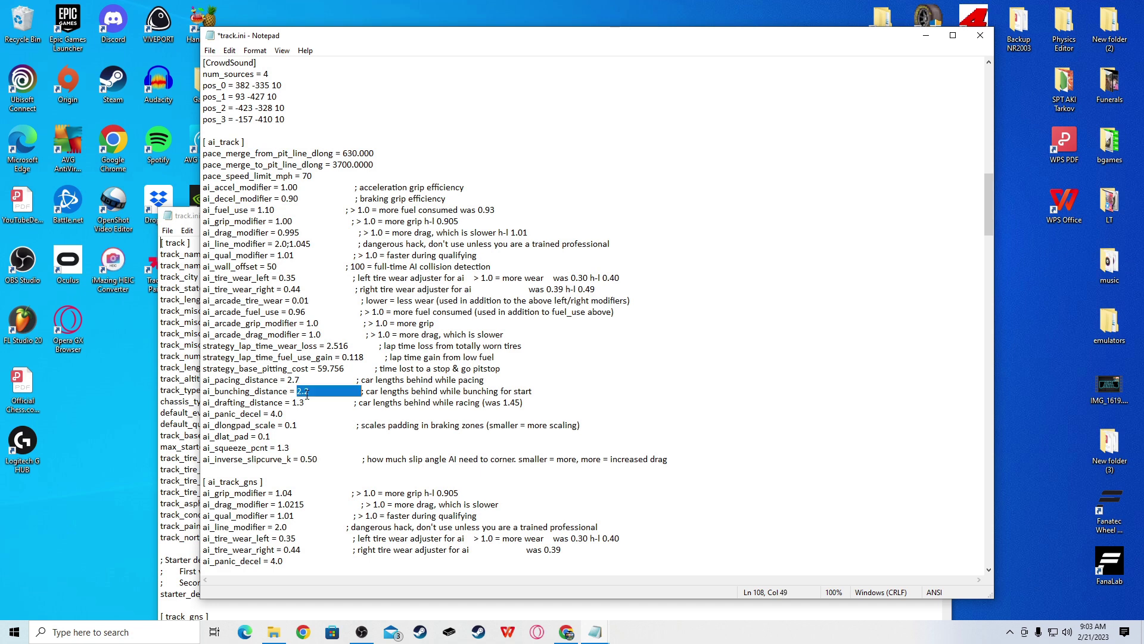
click(304, 392)
double_click(225, 402)
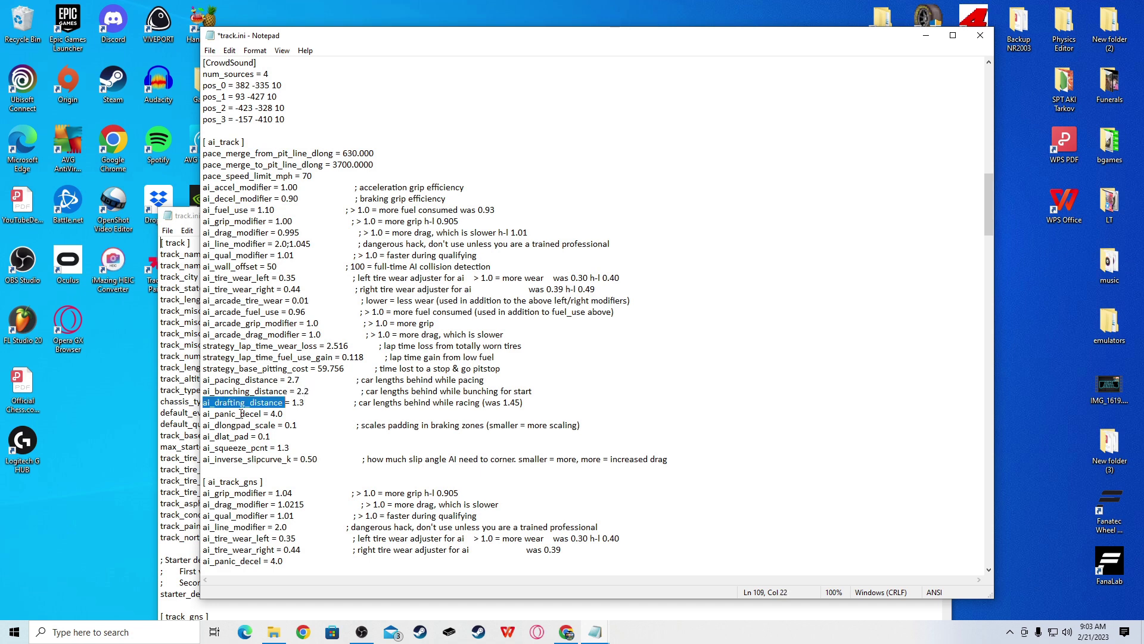
double_click(298, 402)
double_click(298, 403)
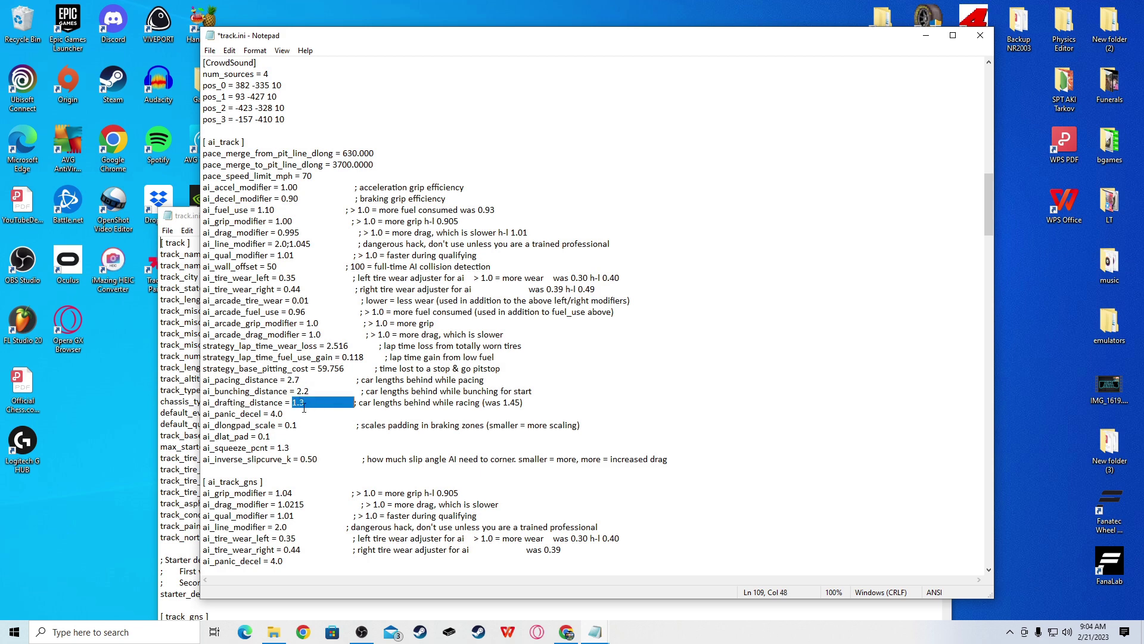
click(305, 398)
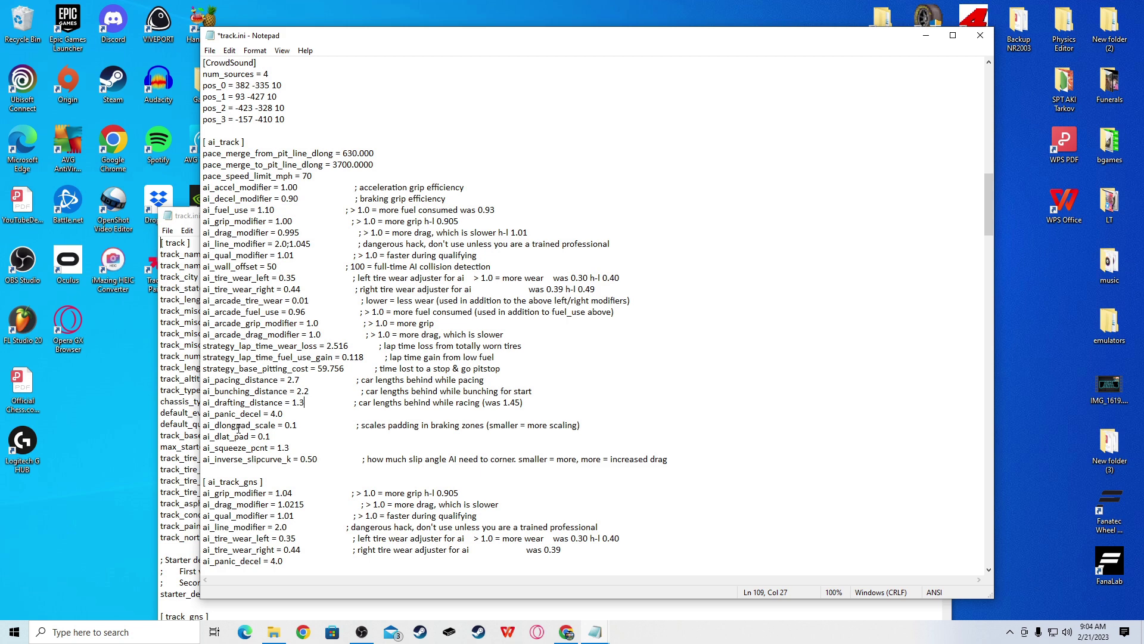
Examine the ai_dlongpad_scale, ai_dlat_pad and ai_squeeze_pcnt settings and review the rest of the AI block.
double_click(239, 426)
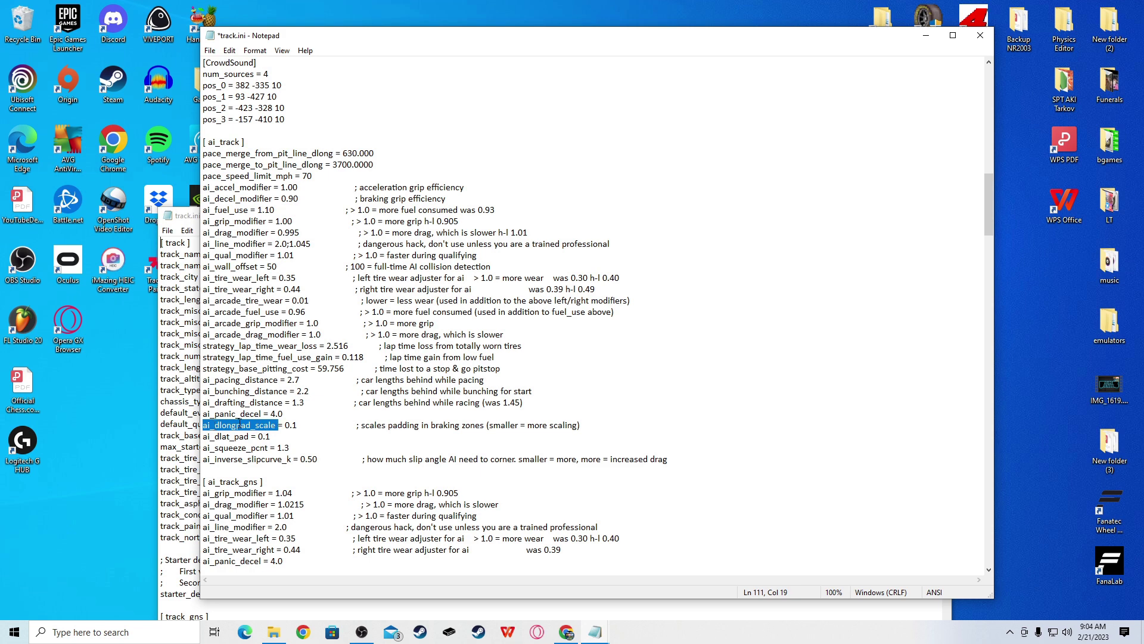
click(237, 425)
double_click(237, 426)
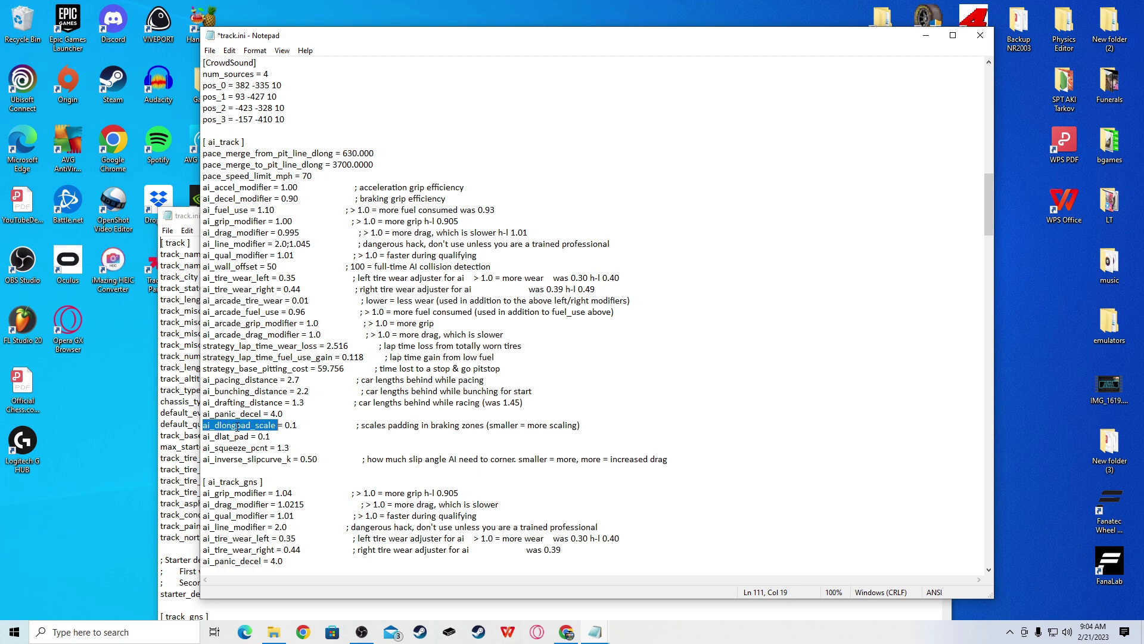
click(296, 425)
double_click(296, 426)
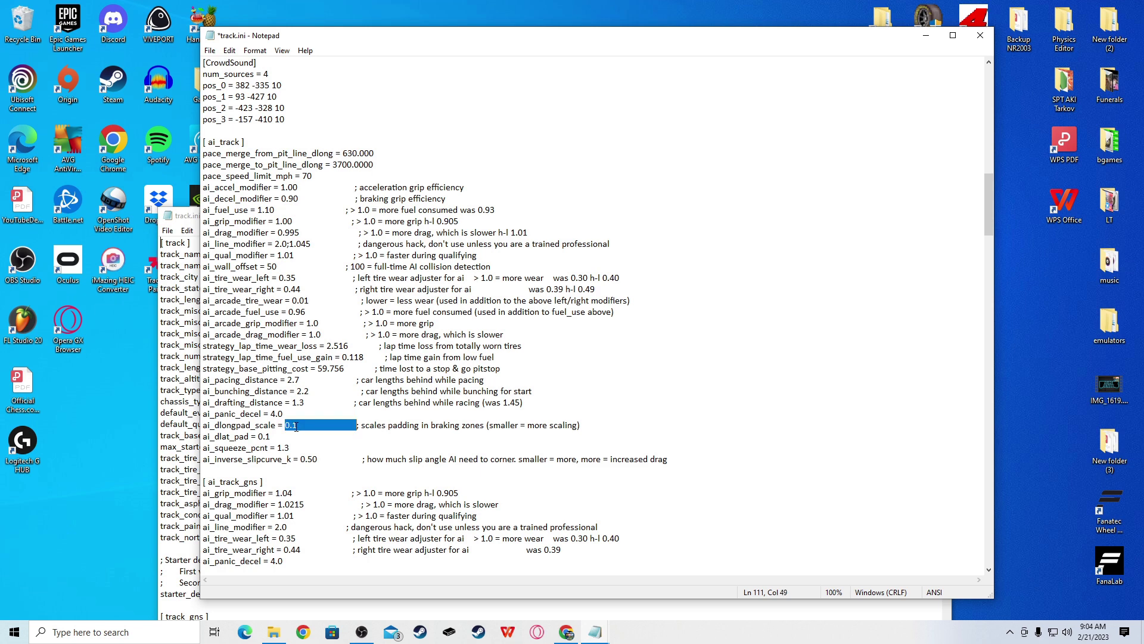
click(296, 425)
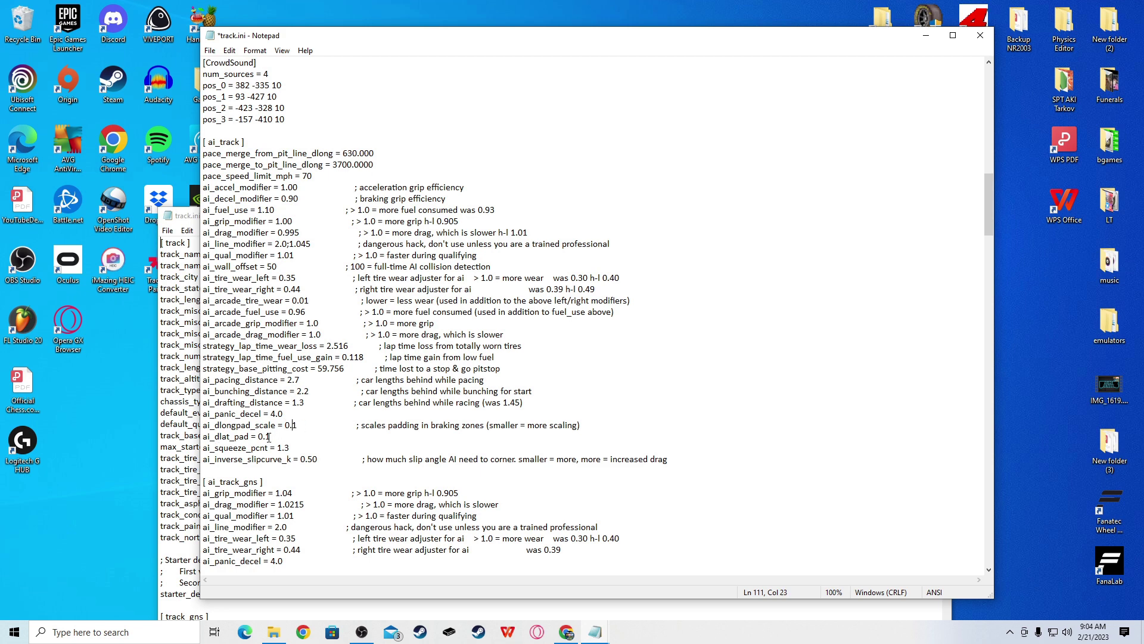
drag(268, 437, 258, 437)
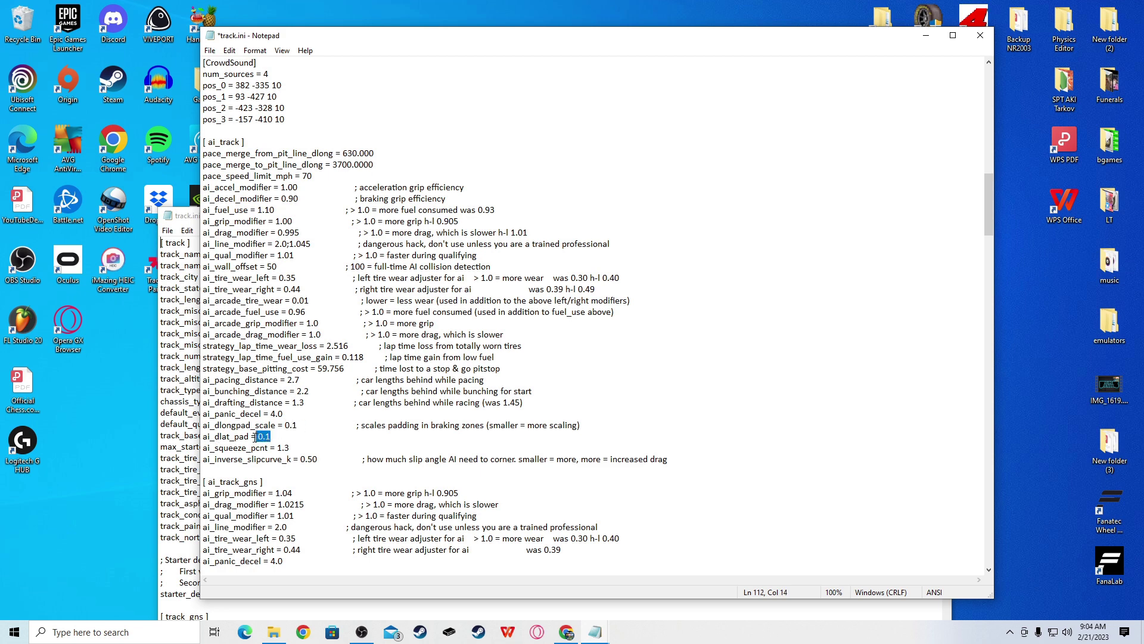
click(215, 438)
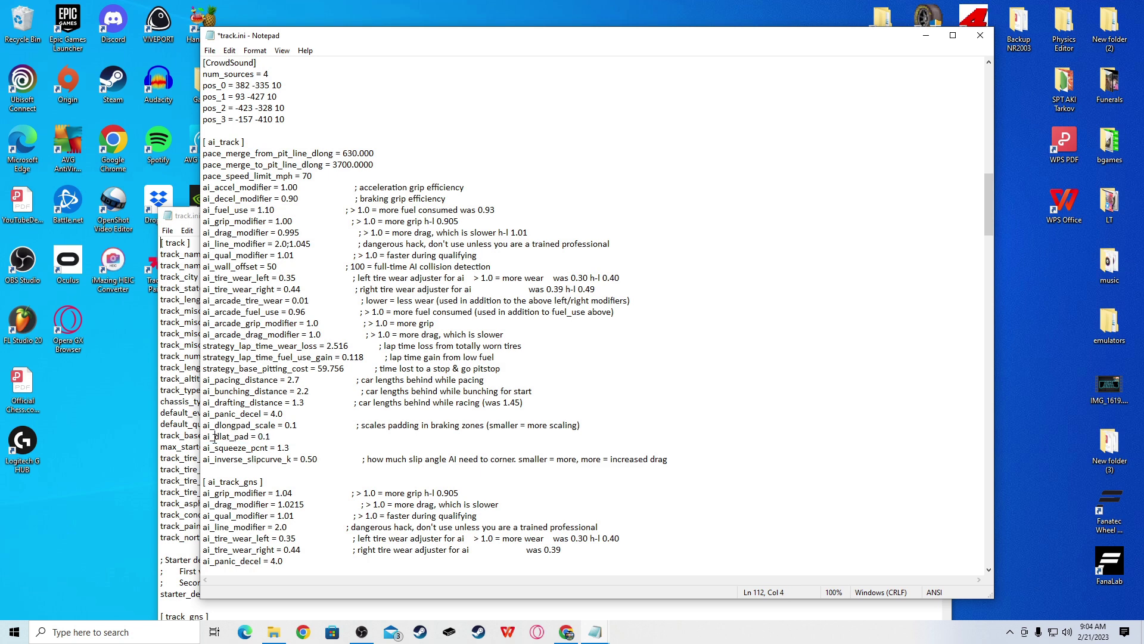
drag(271, 437, 258, 436)
click(271, 437)
double_click(272, 436)
click(272, 437)
double_click(265, 436)
click(272, 436)
drag(291, 447, 251, 448)
scroll(301, 401, down, 9)
scroll(300, 400, up, 11)
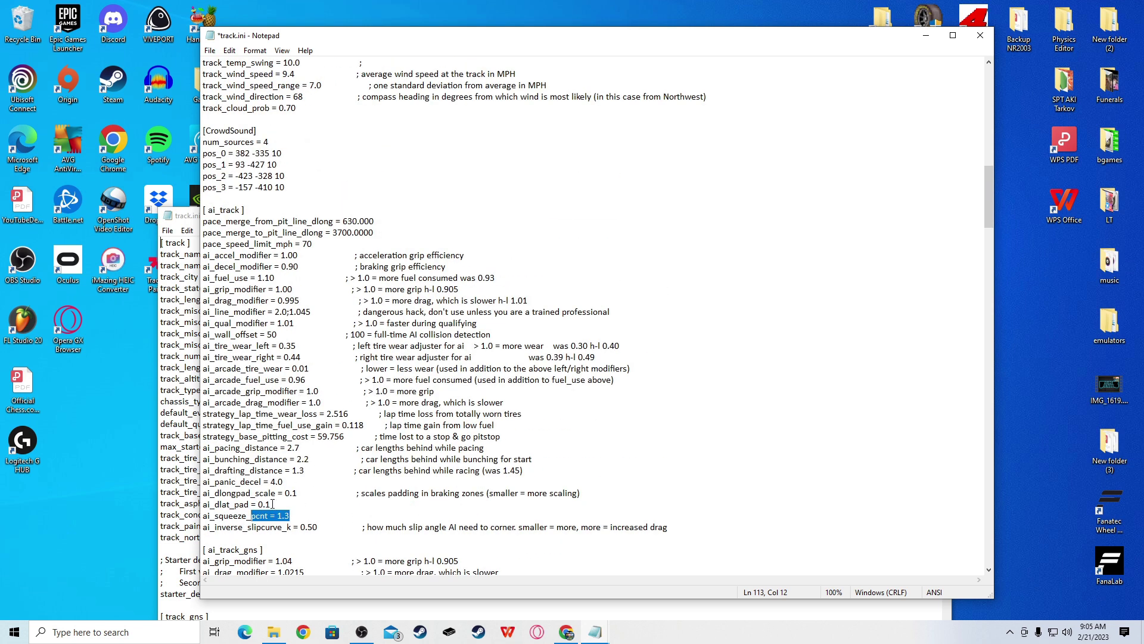
drag(272, 504, 275, 310)
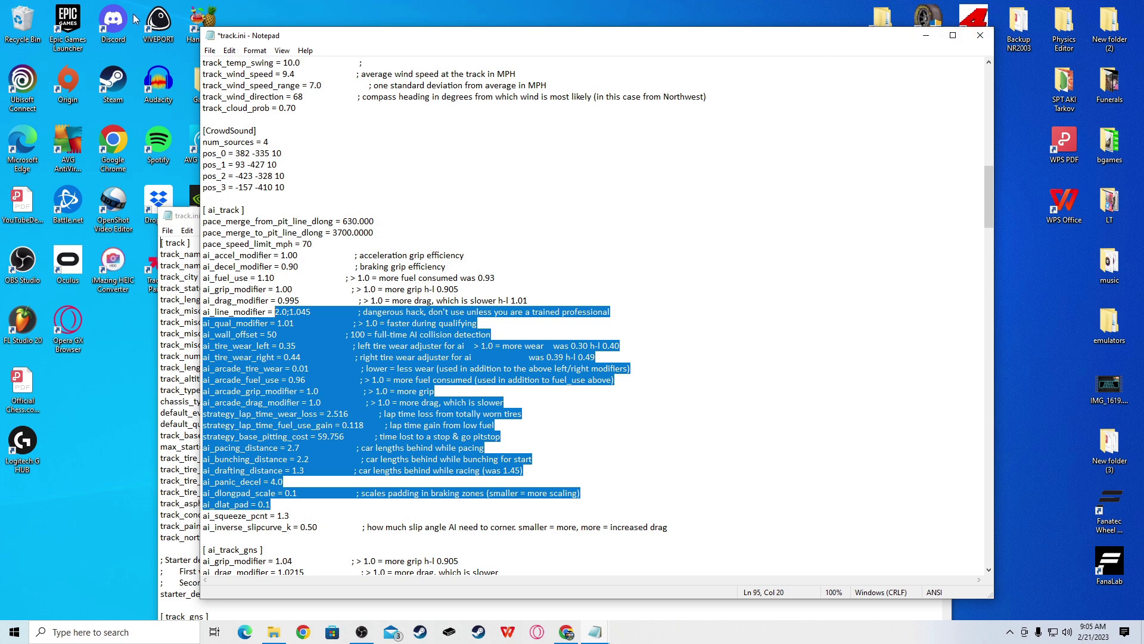
Save the edited track.ini and close both of its Notepad windows.
click(210, 50)
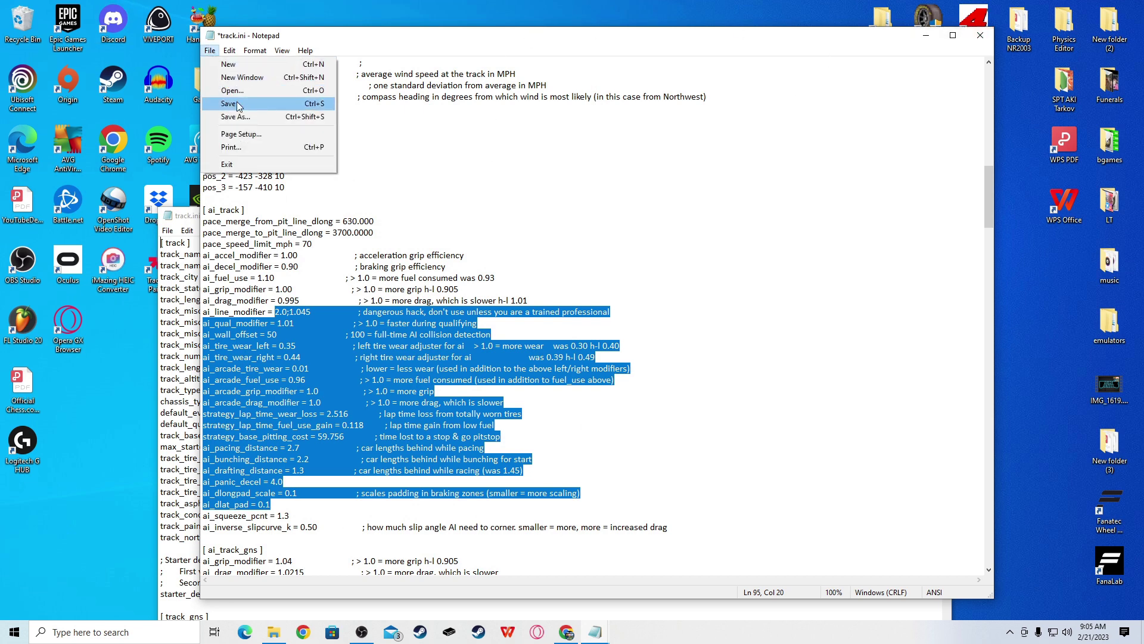
click(980, 35)
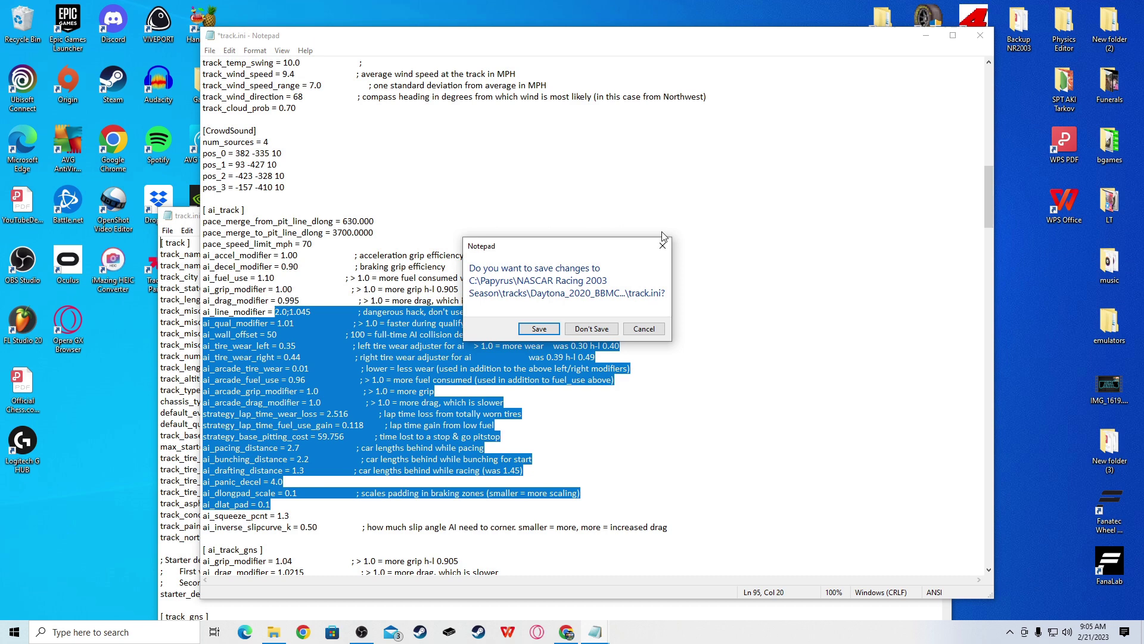
click(643, 328)
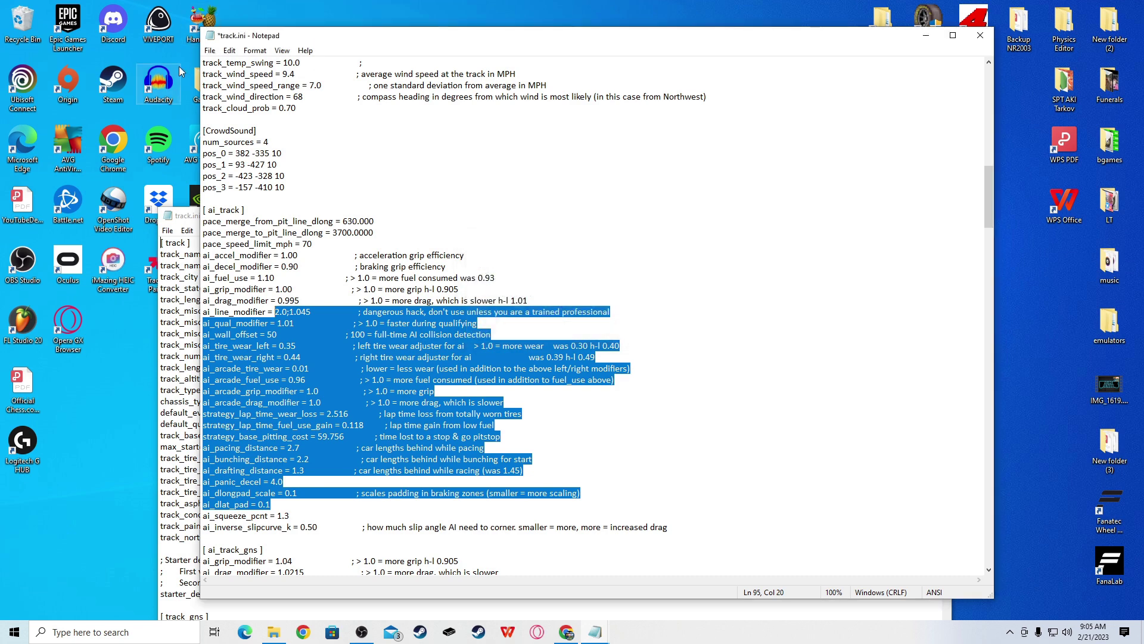
click(209, 51)
click(239, 104)
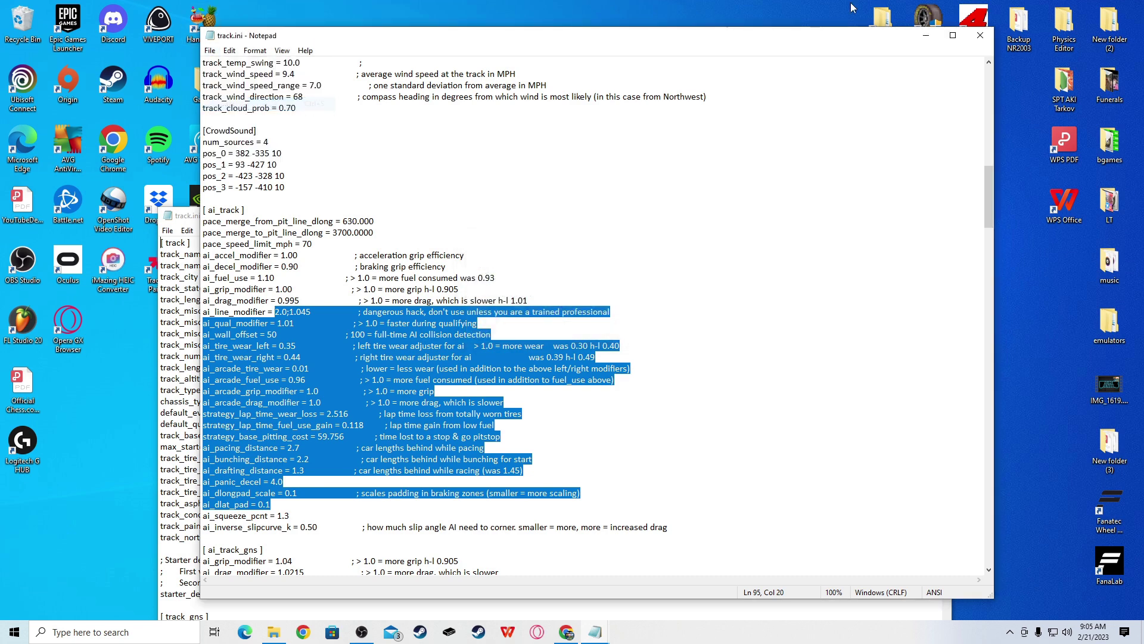
click(981, 36)
drag(424, 220, 275, 183)
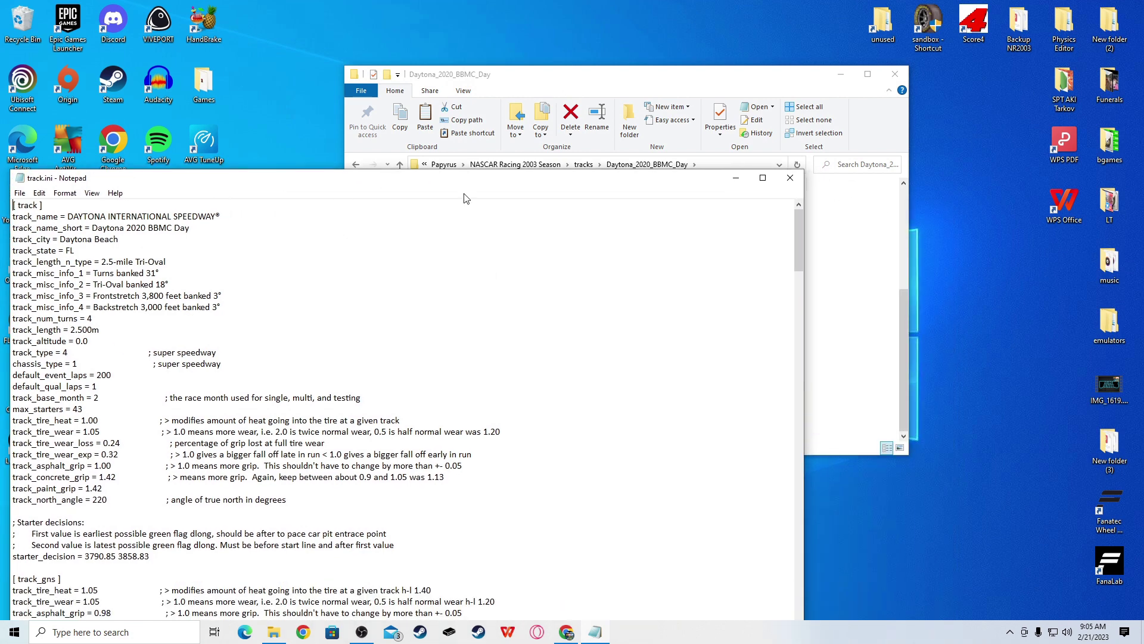
click(790, 178)
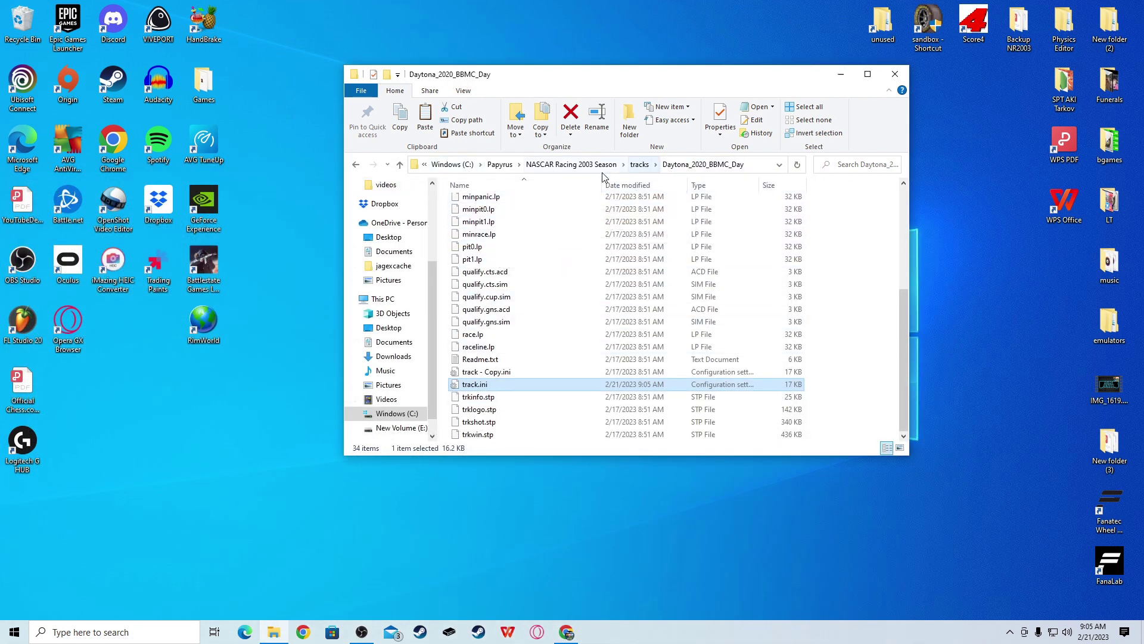
Open the series folder of NASCAR Racing 2003 Season and place a Downloads window beside it.
click(564, 170)
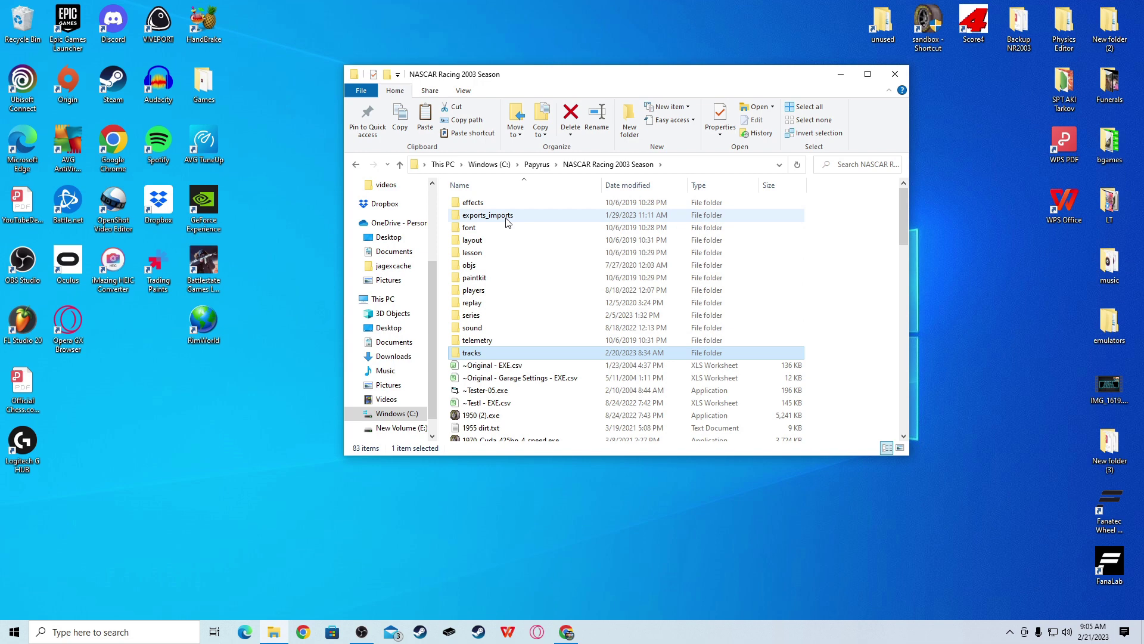
double_click(473, 315)
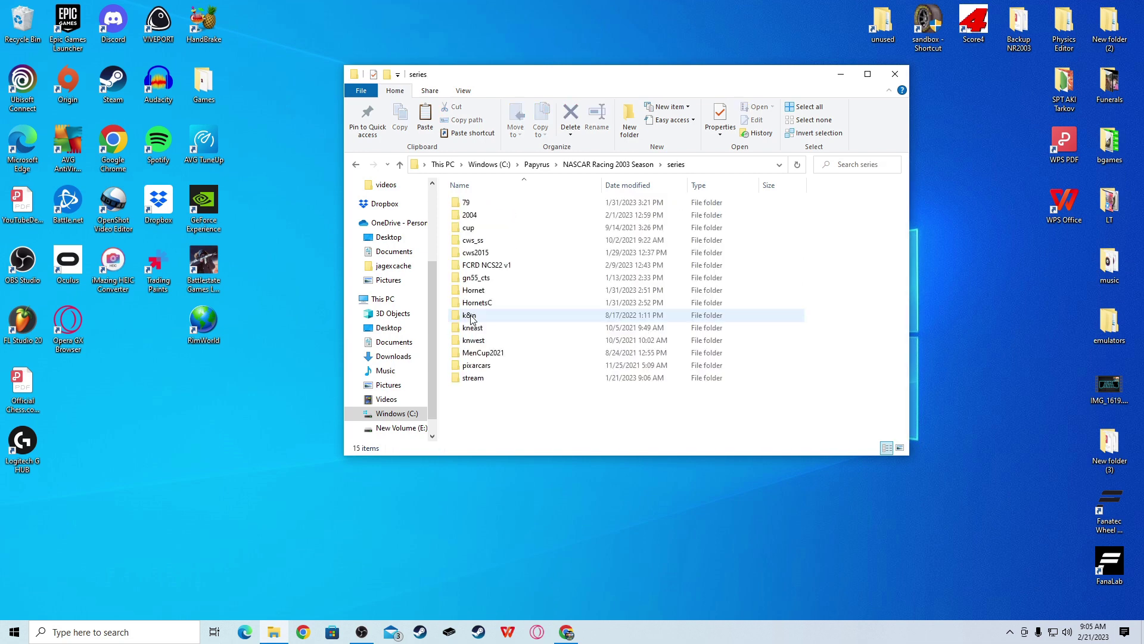
click(282, 640)
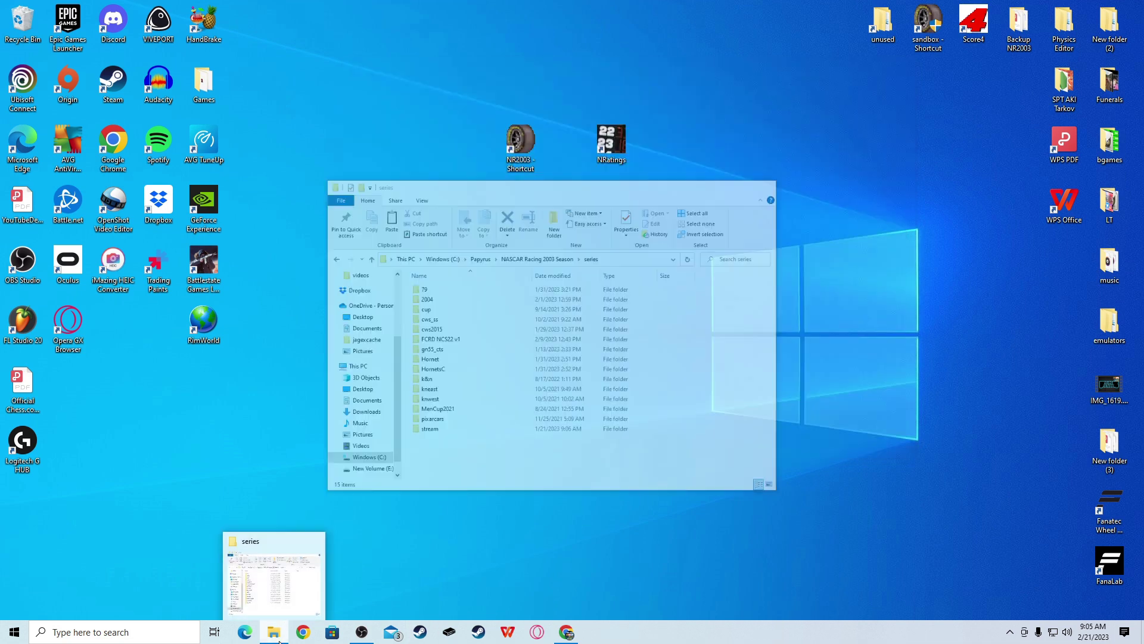
click(283, 640)
right_click(283, 638)
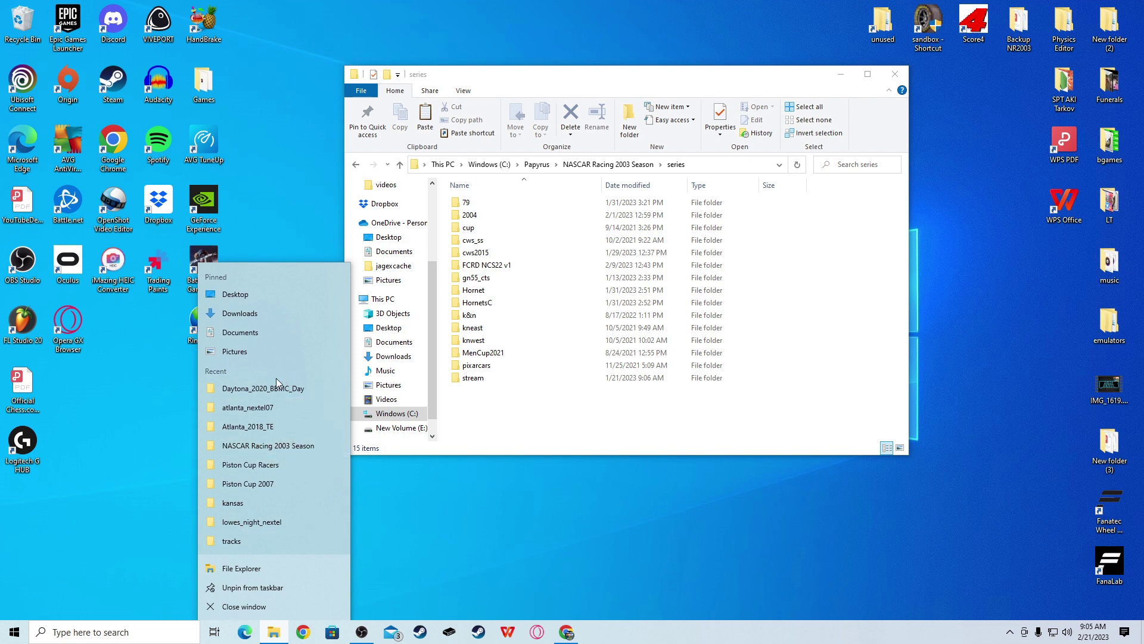
click(244, 313)
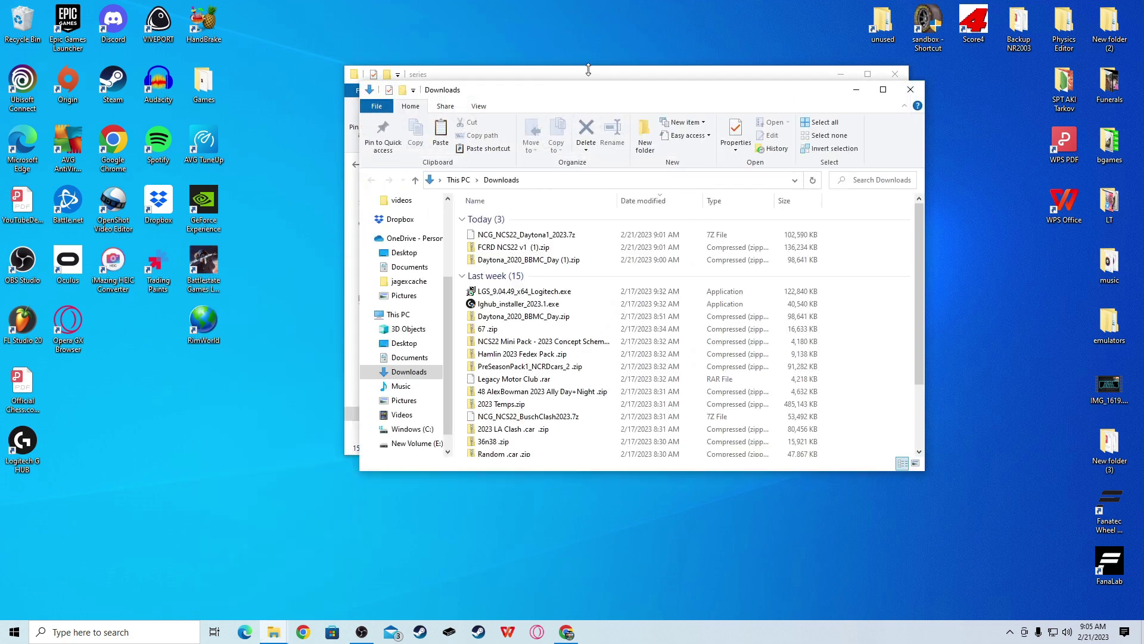
drag(587, 89, 336, 89)
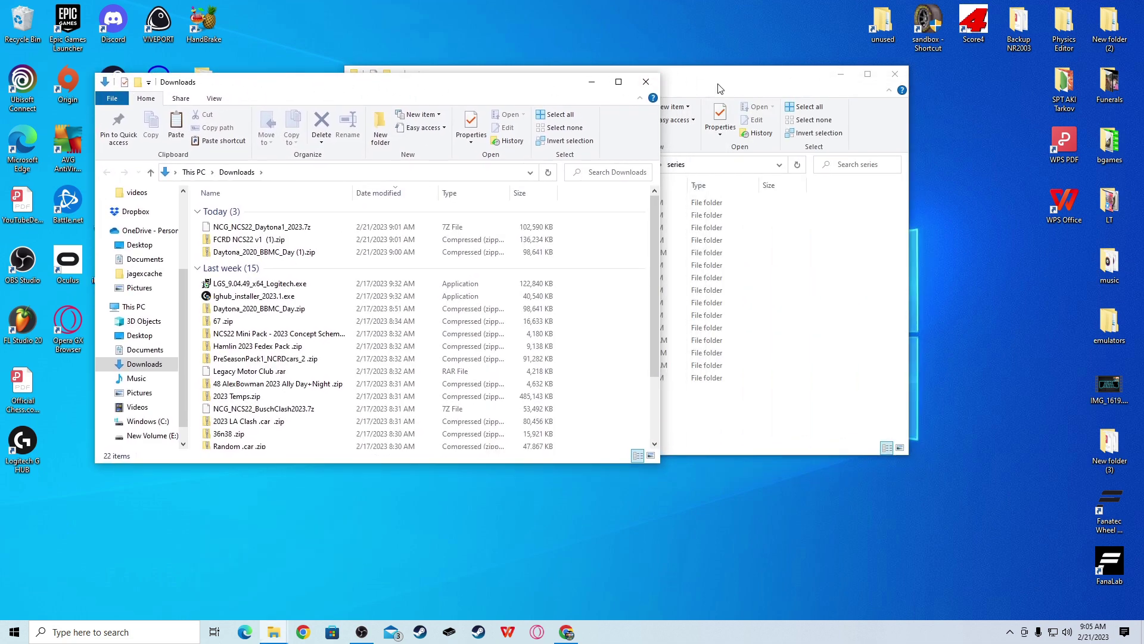
drag(715, 88, 838, 95)
click(382, 85)
Examine the FCRD NCS22 v1 folder inside the downloaded FCRD NCS22 v1 (1).zip, and close the archive window.
double_click(221, 239)
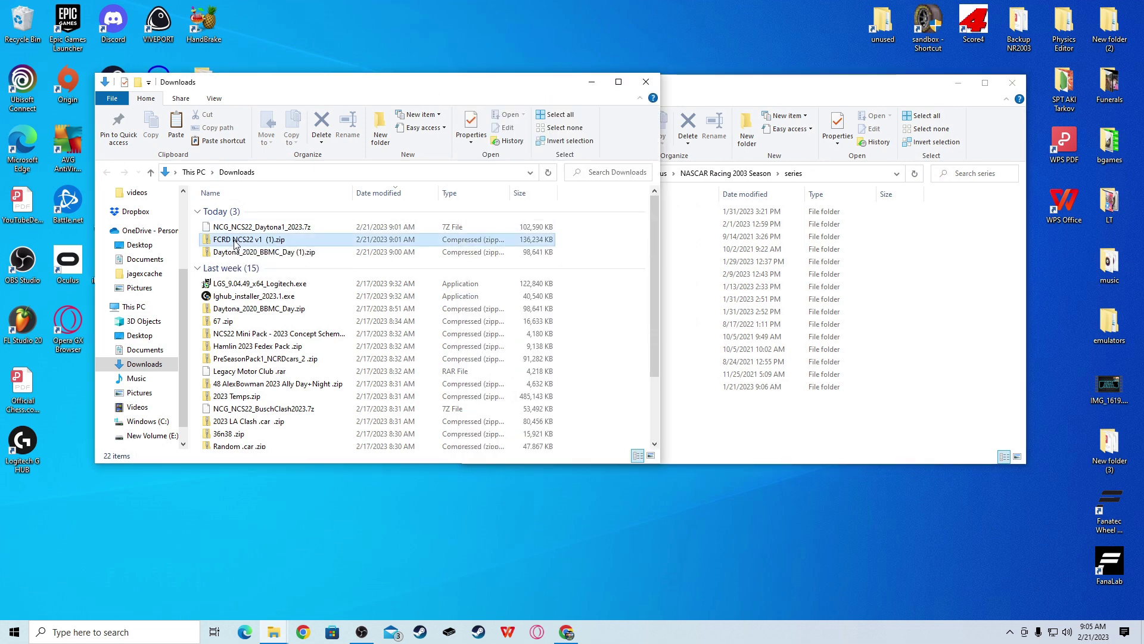
click(223, 213)
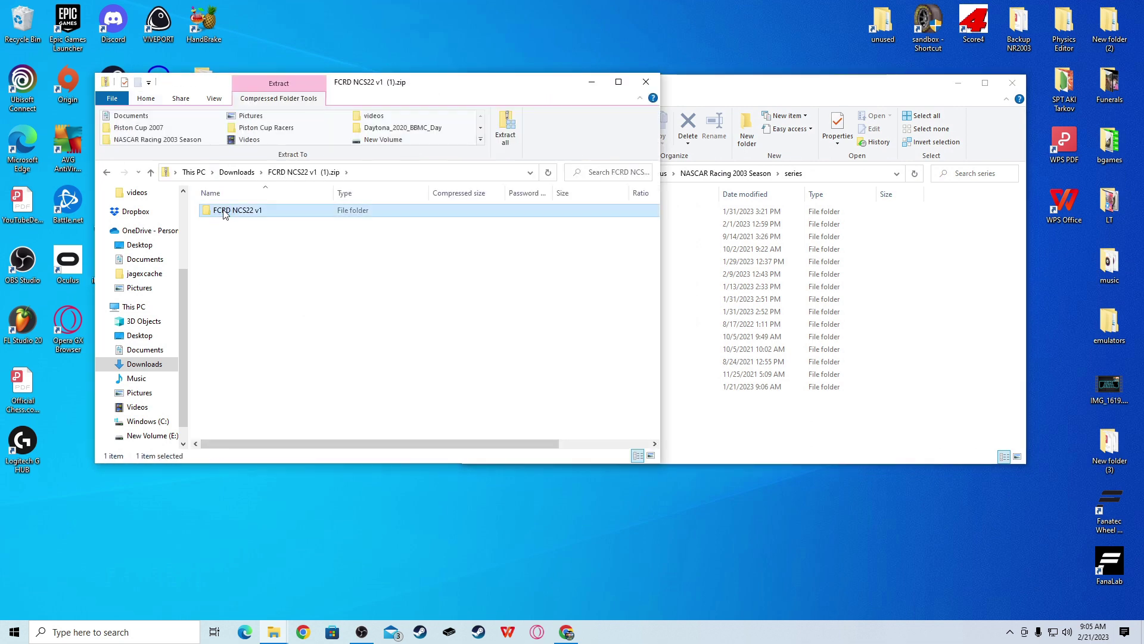
drag(224, 214, 268, 253)
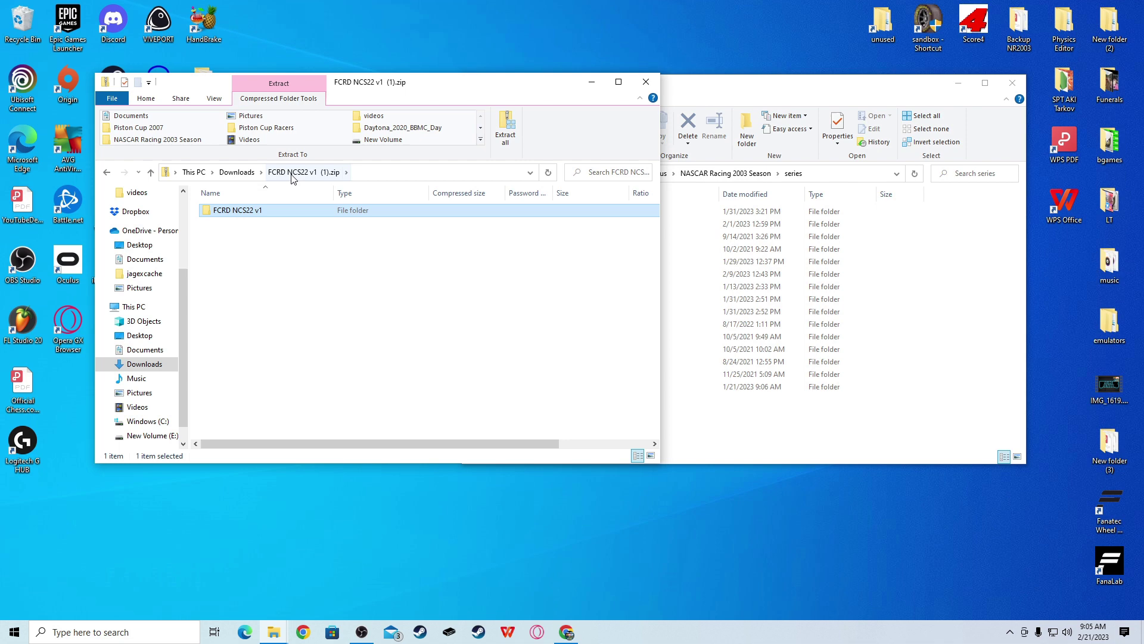
click(237, 172)
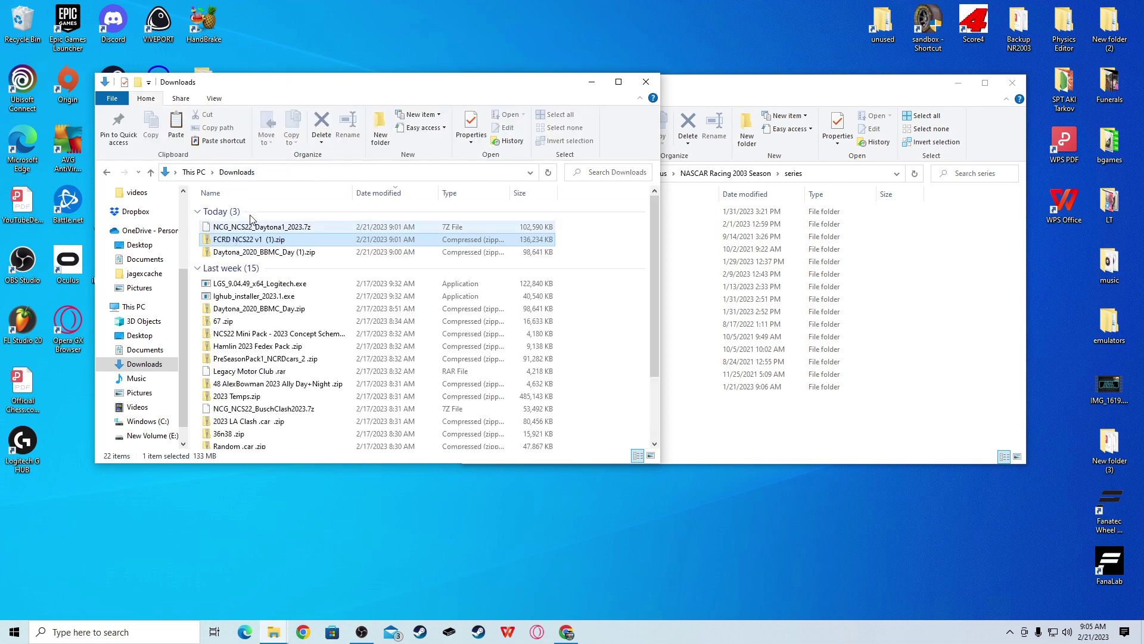
double_click(219, 238)
click(214, 213)
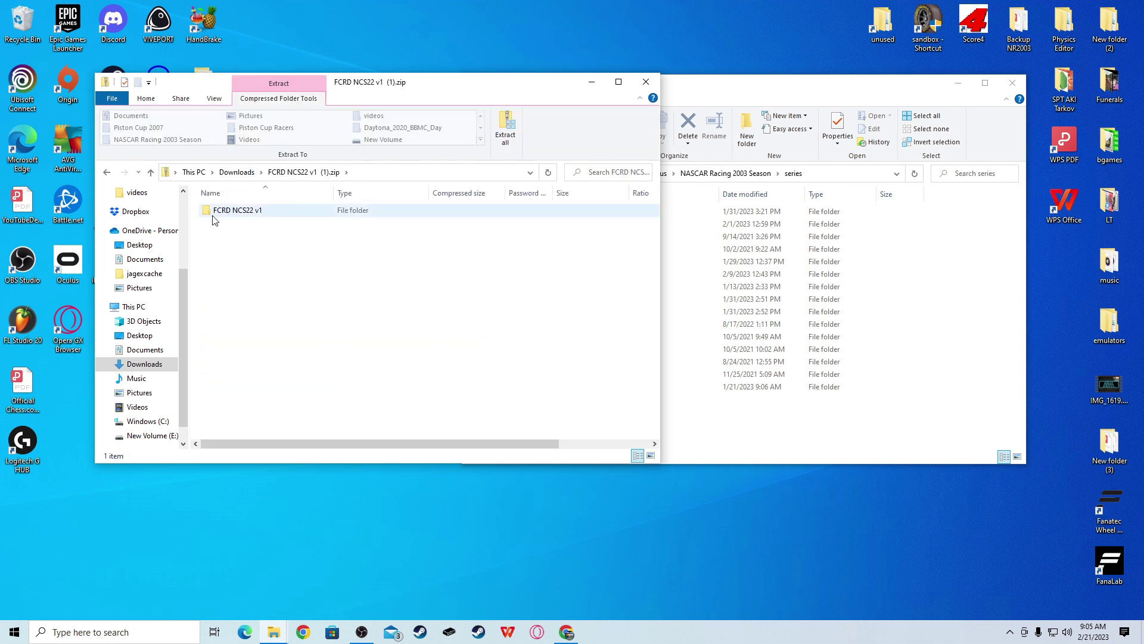
drag(214, 214, 328, 257)
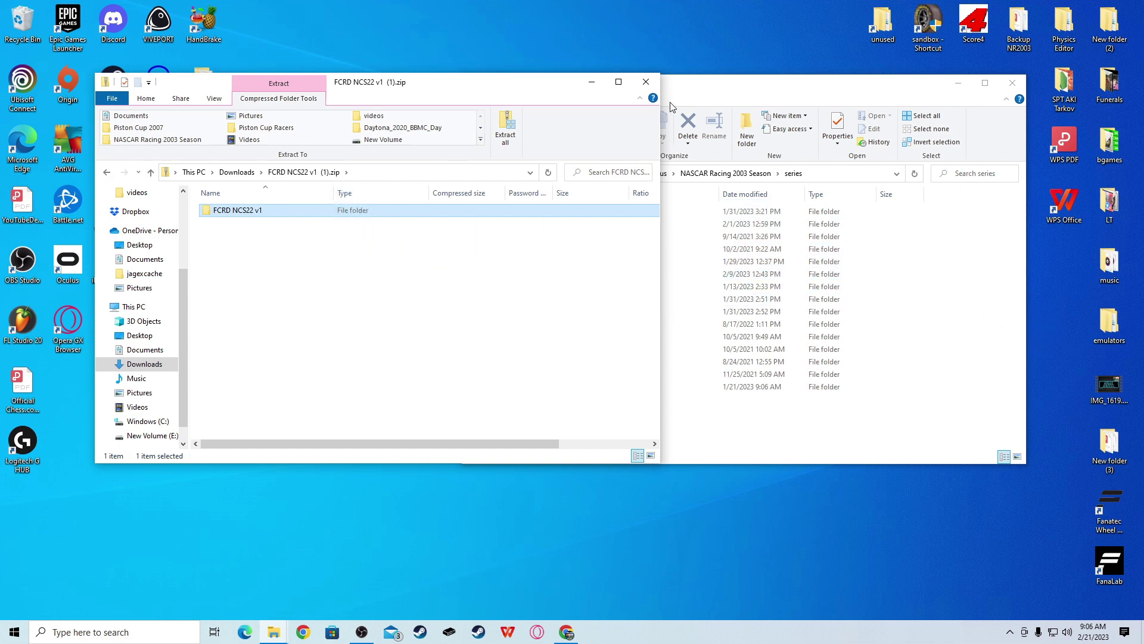
click(644, 84)
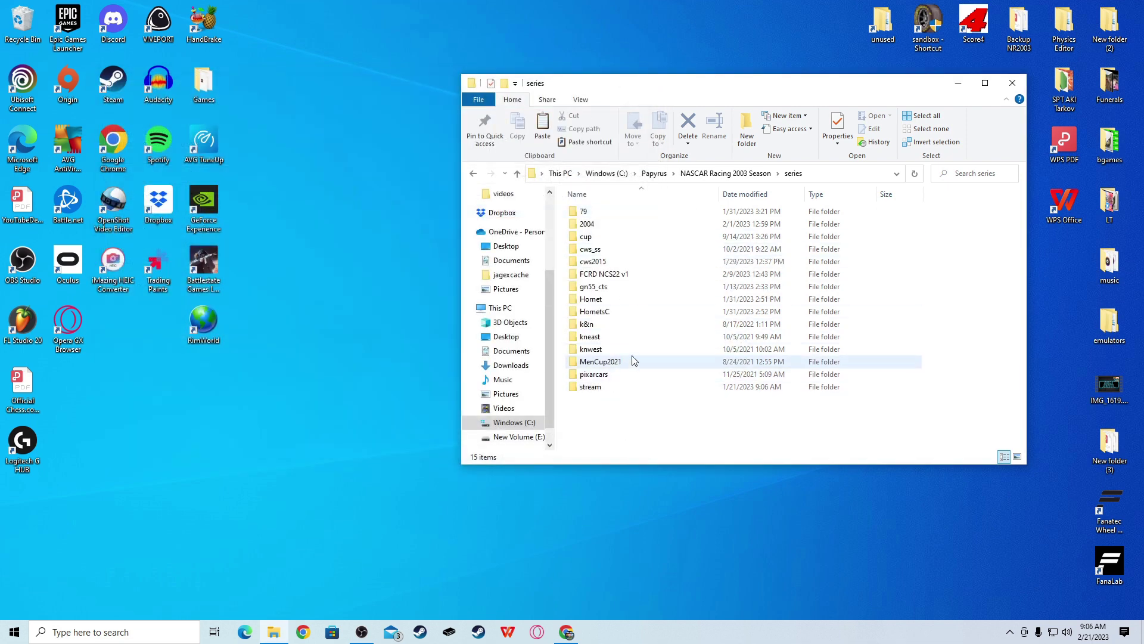
Open the cars folder inside the FCRD NCS22 v1 series folder.
double_click(643, 278)
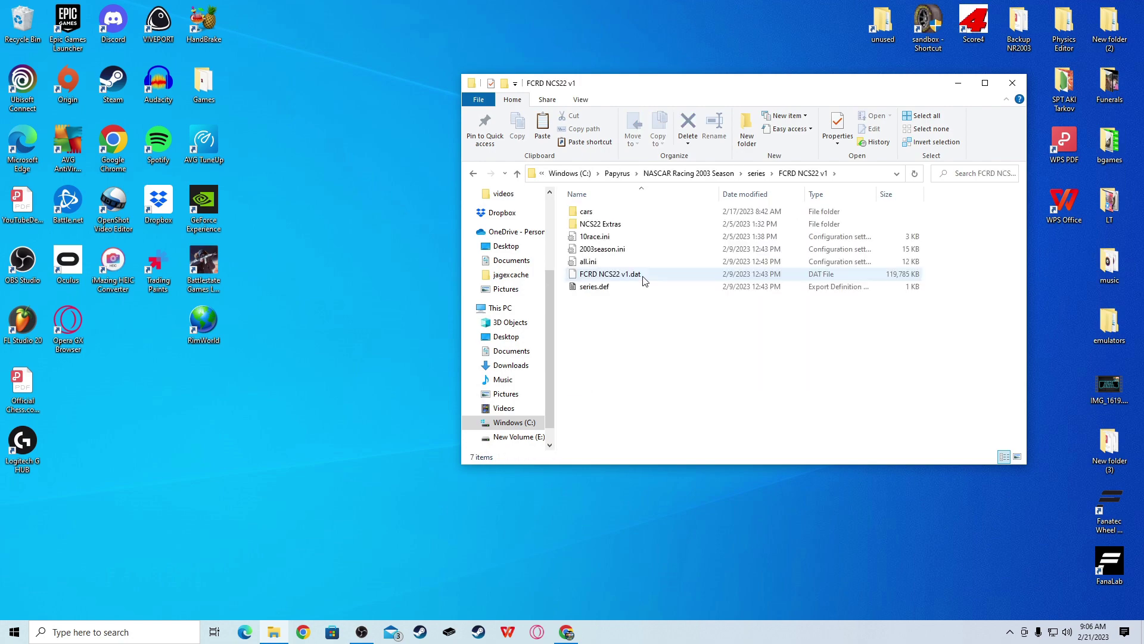
double_click(649, 215)
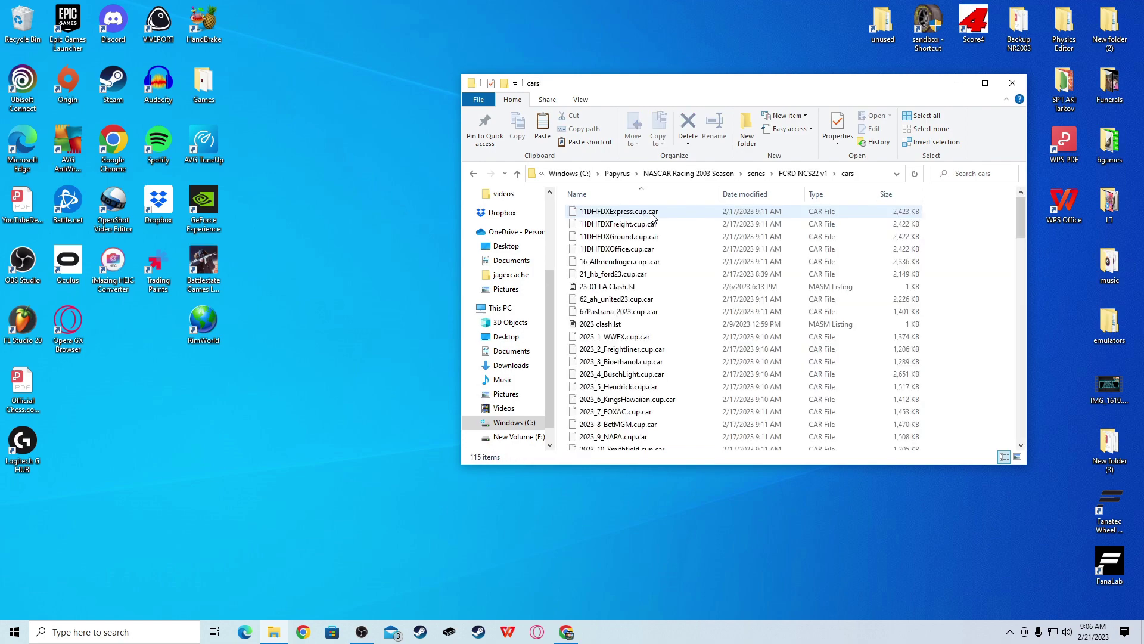
click(275, 632)
click(276, 635)
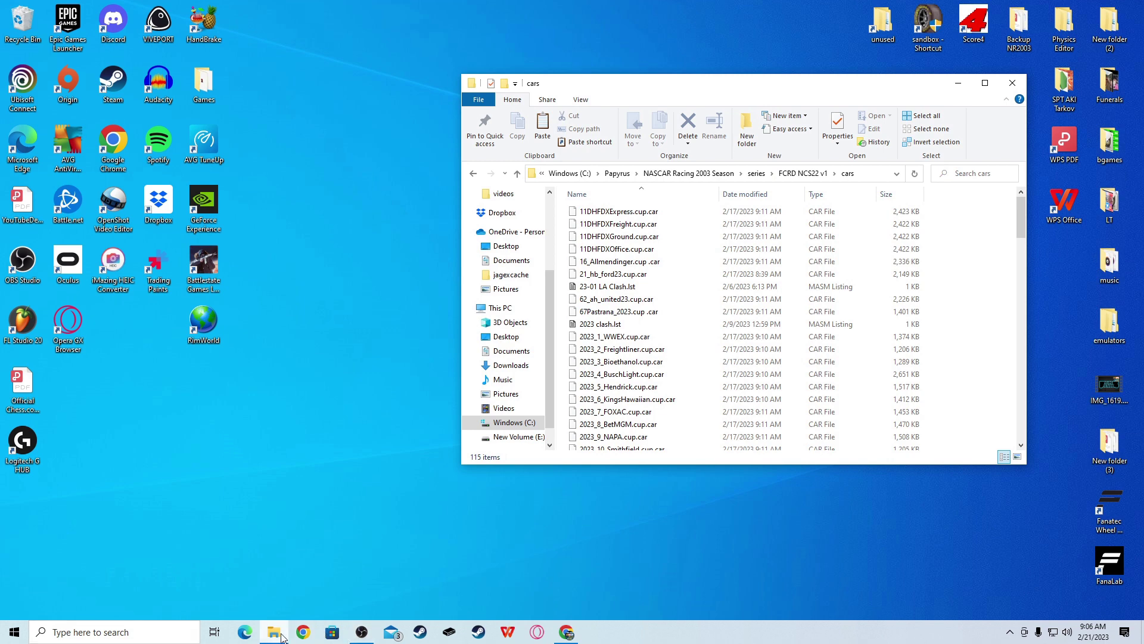
mouse_move(283, 637)
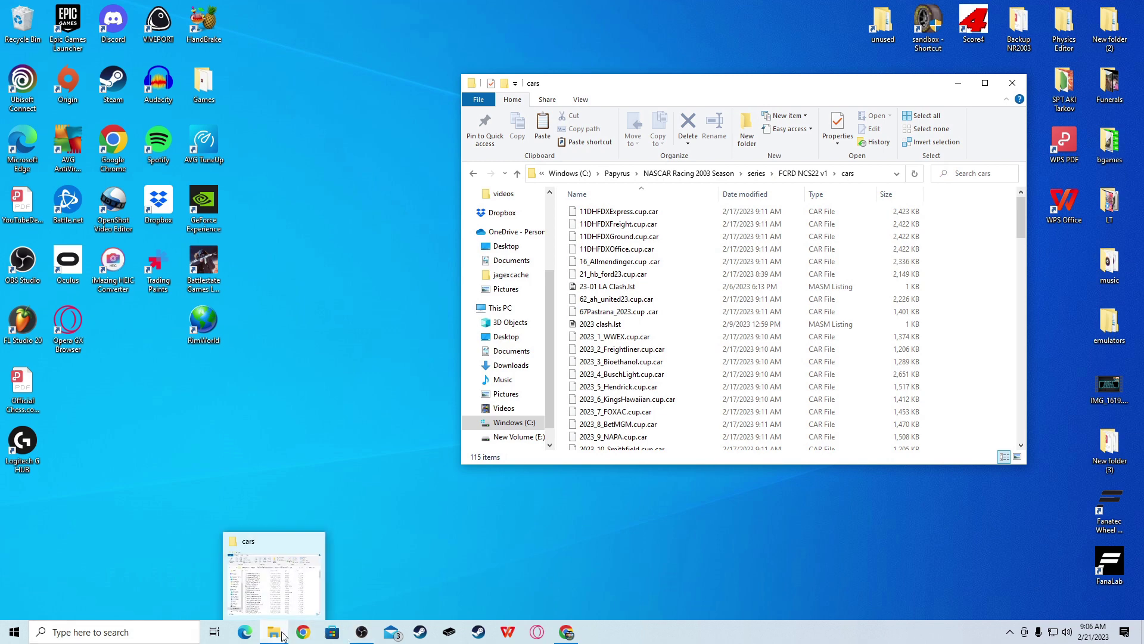
Launch 7-Zip File Manager showing the Downloads folder and arrange it beside the cars folder window.
click(95, 630)
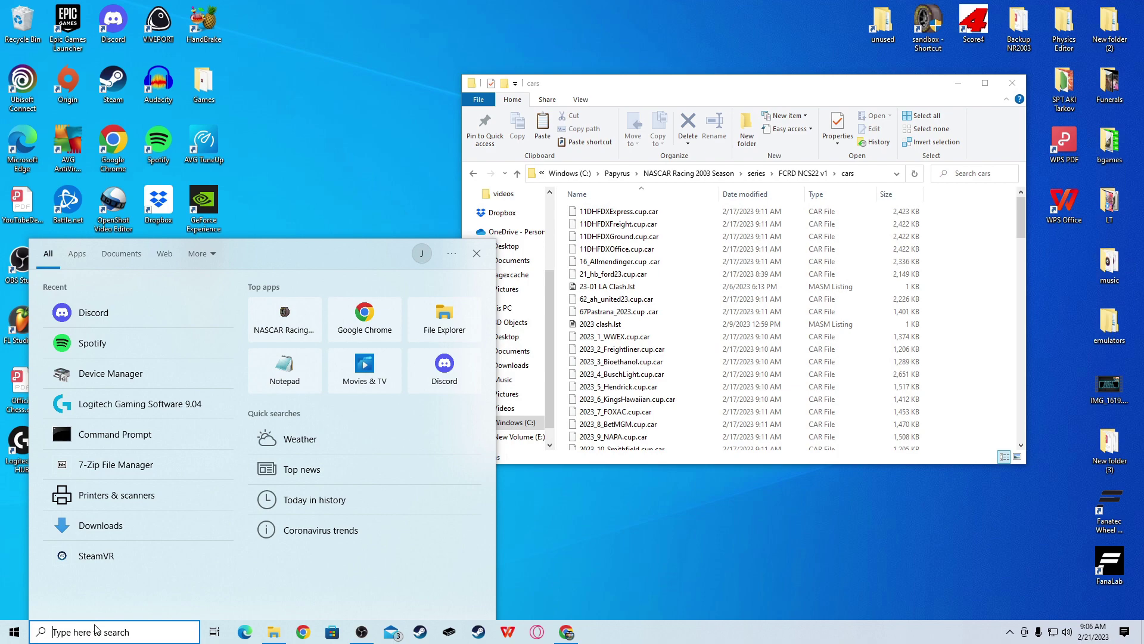
text(7)
key(Return)
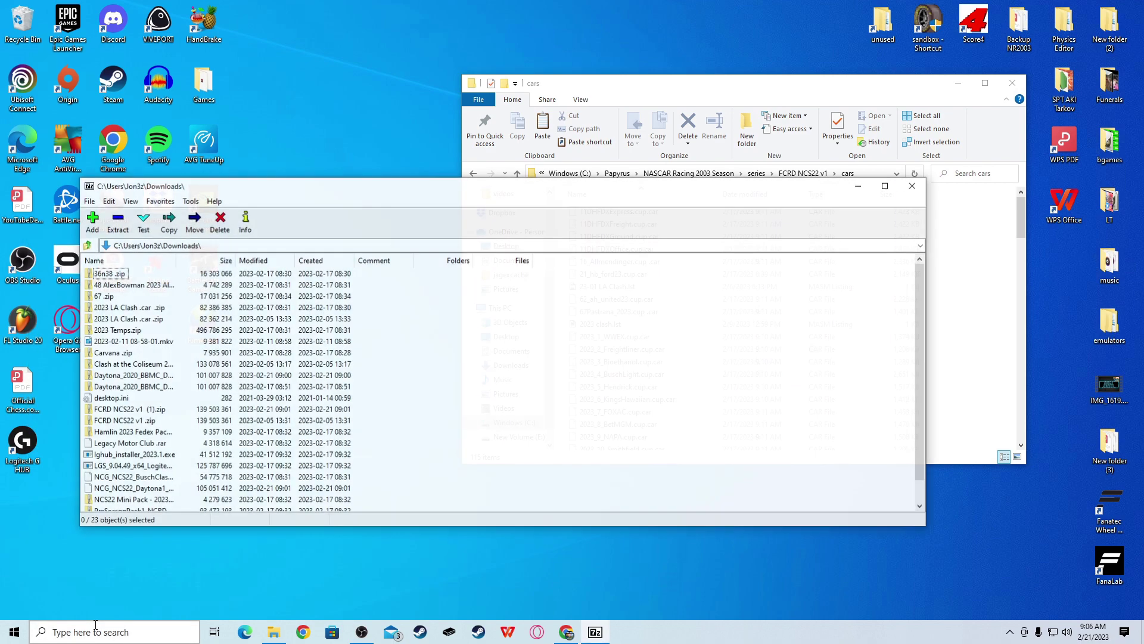
drag(280, 192, 241, 106)
scroll(182, 341, down, 1)
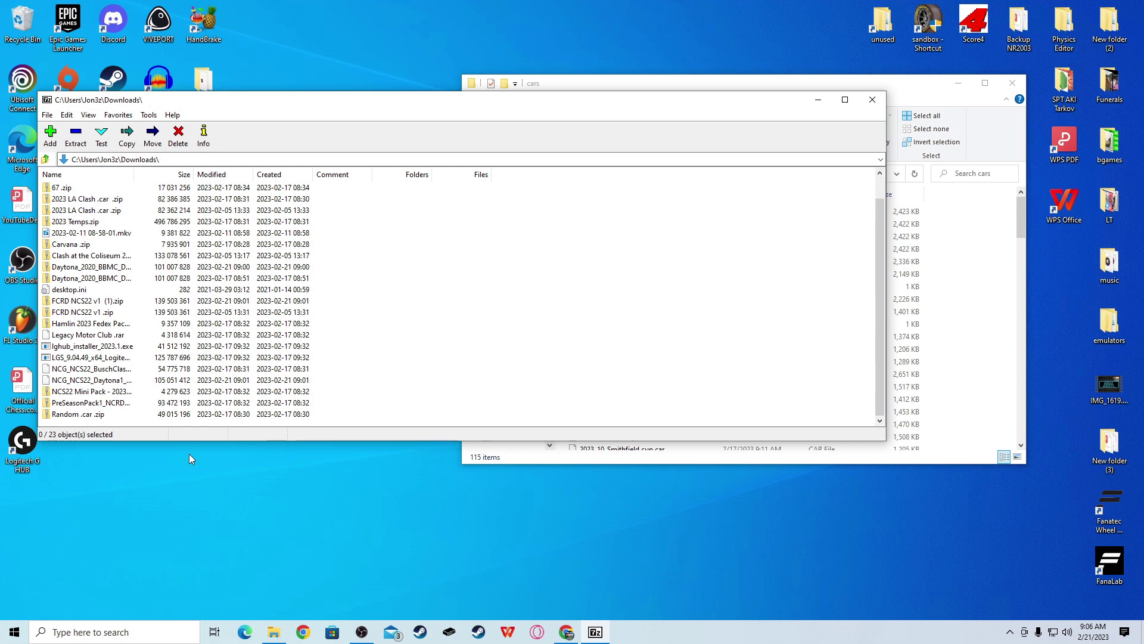
click(279, 636)
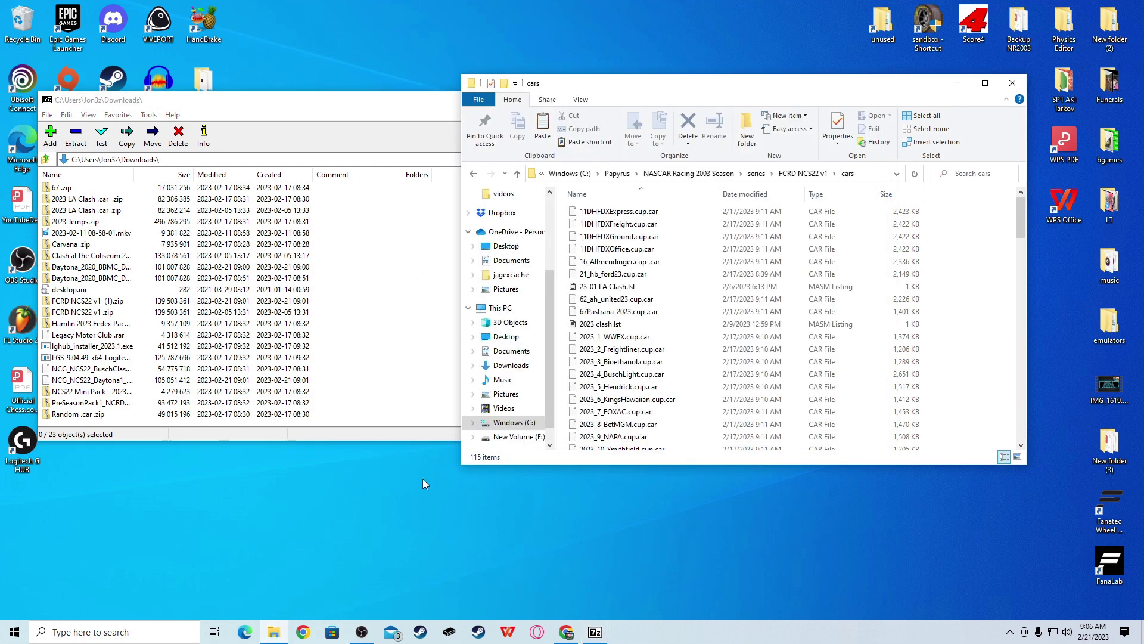
right_click(274, 633)
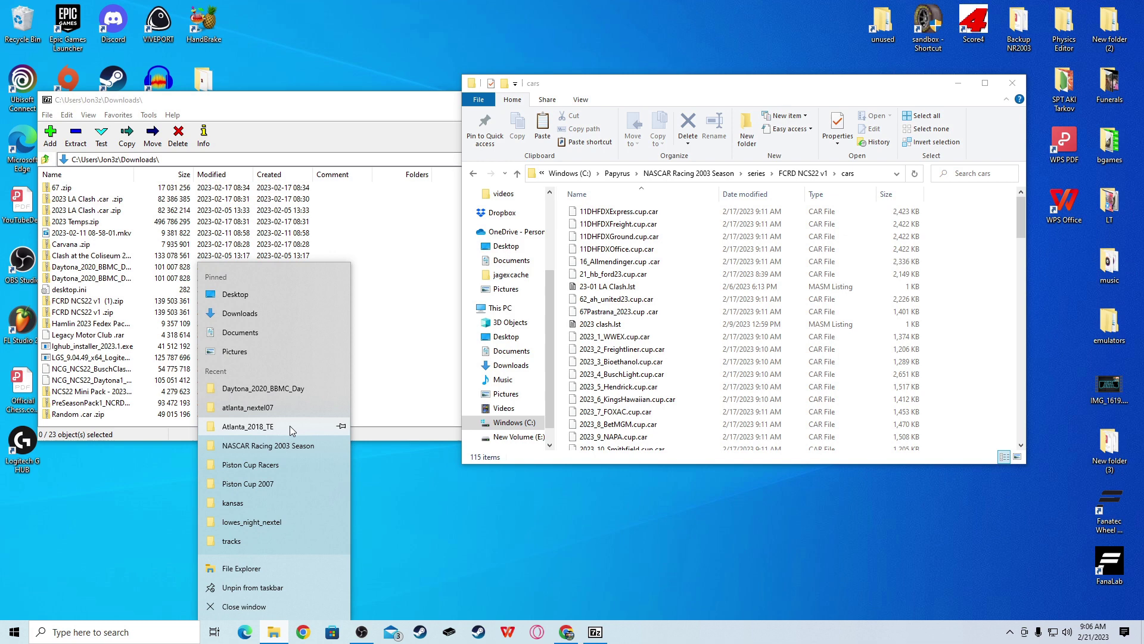
click(260, 318)
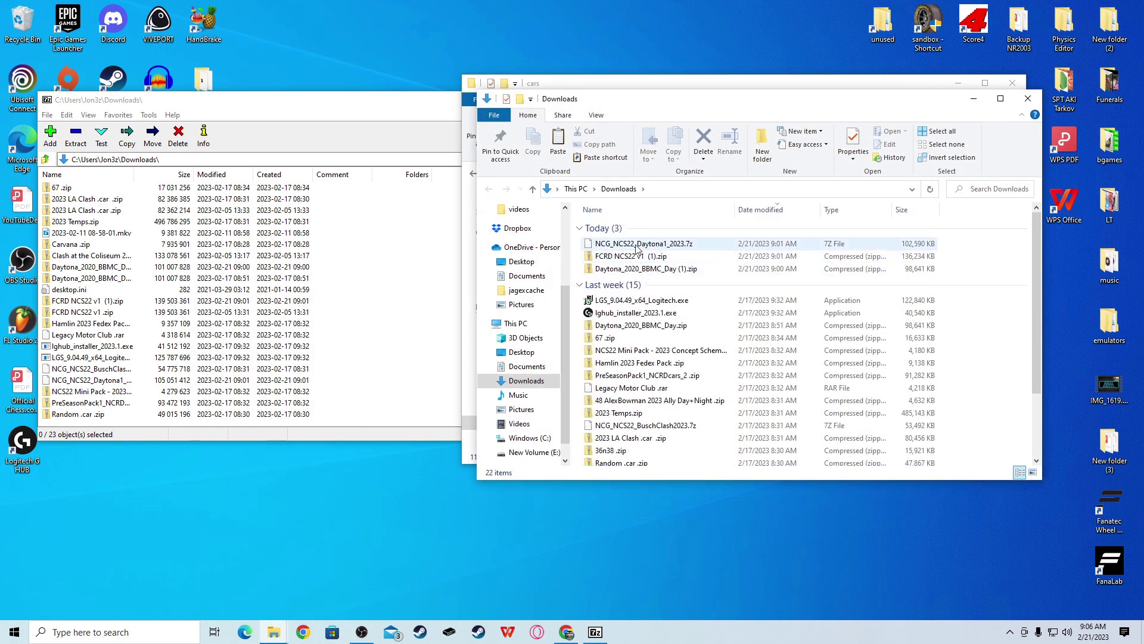
click(1028, 99)
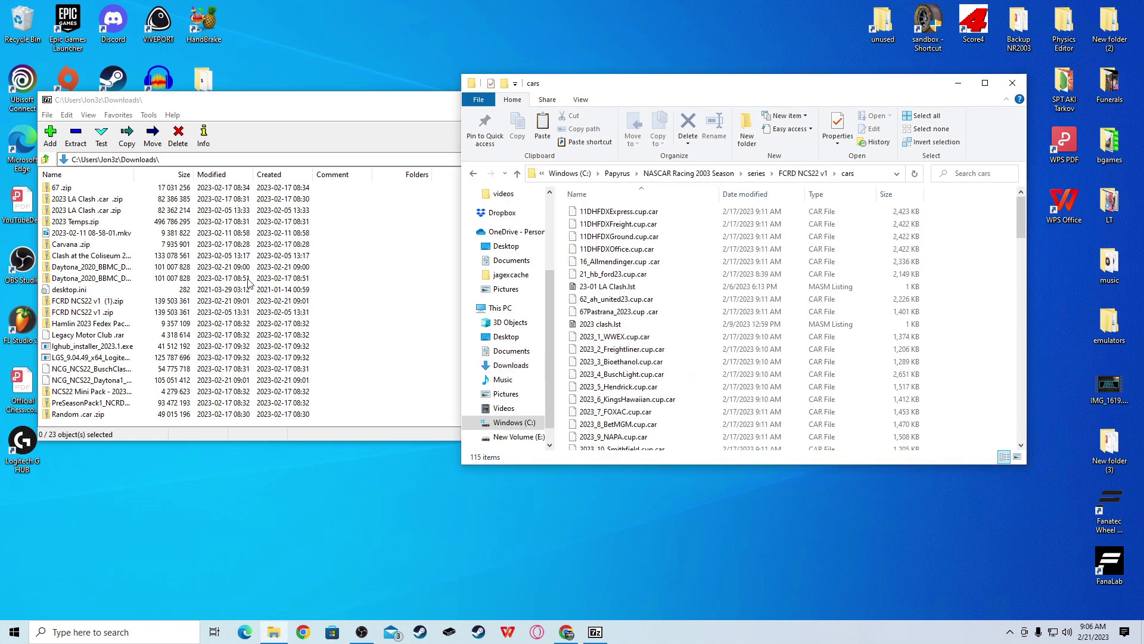
Set up extraction of the 2023-01a Daytona 1 folder from NCG_NCS22_Daytona1_2023.7z to C:\Papyrus\NASCAR Racing 2003 Season\series\FCRD NCS22 v1\cars\.
click(85, 369)
double_click(85, 379)
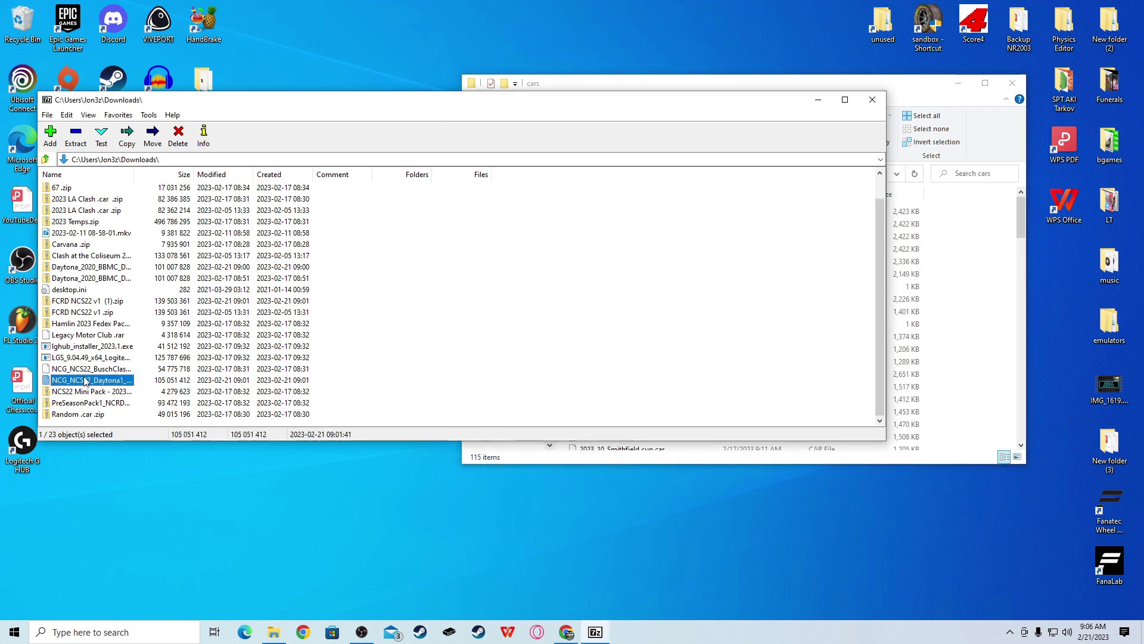
click(76, 188)
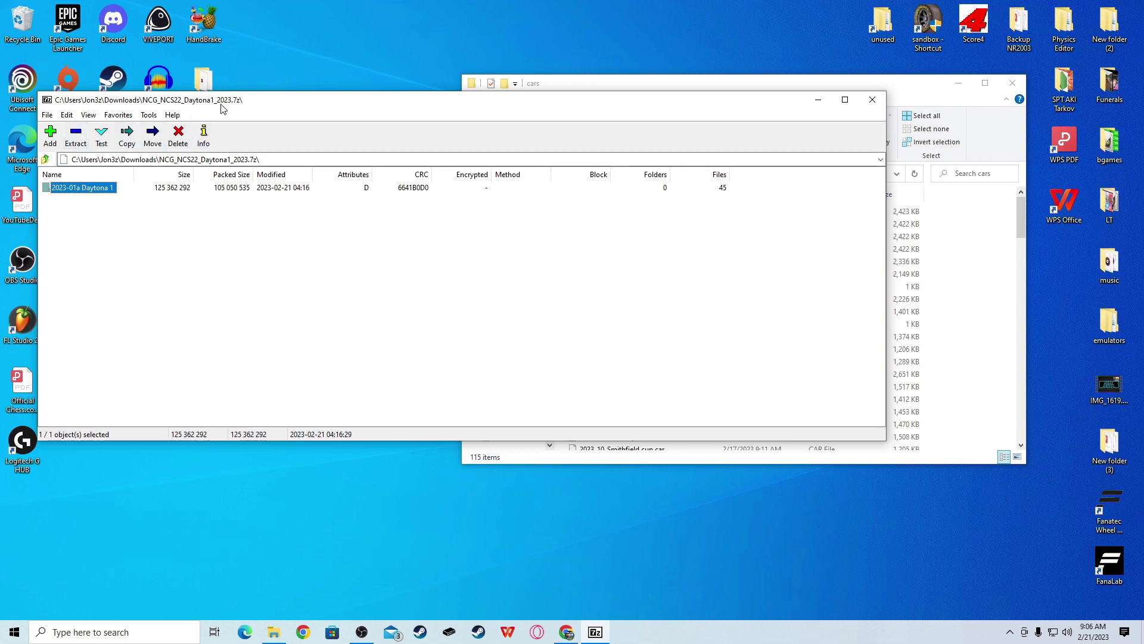
right_click(76, 186)
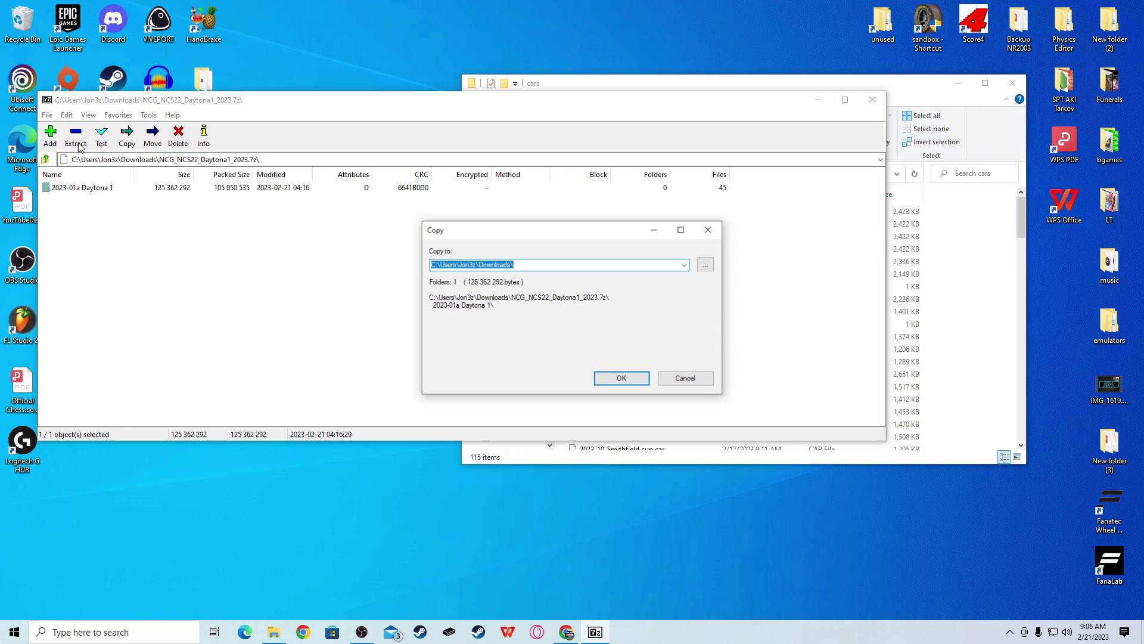
click(685, 265)
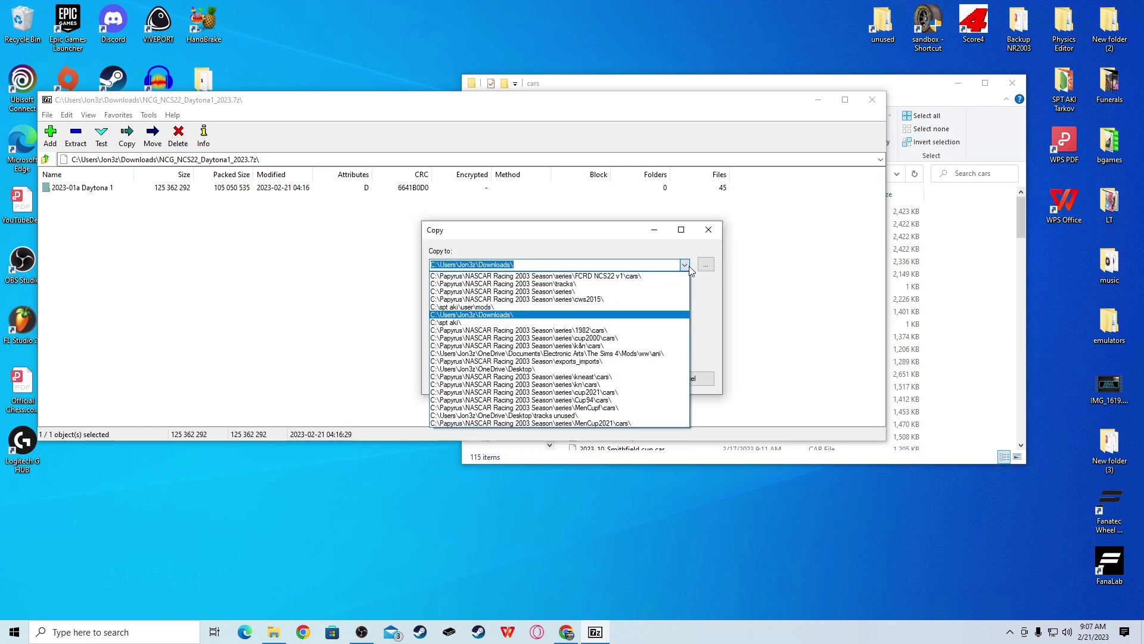
click(616, 275)
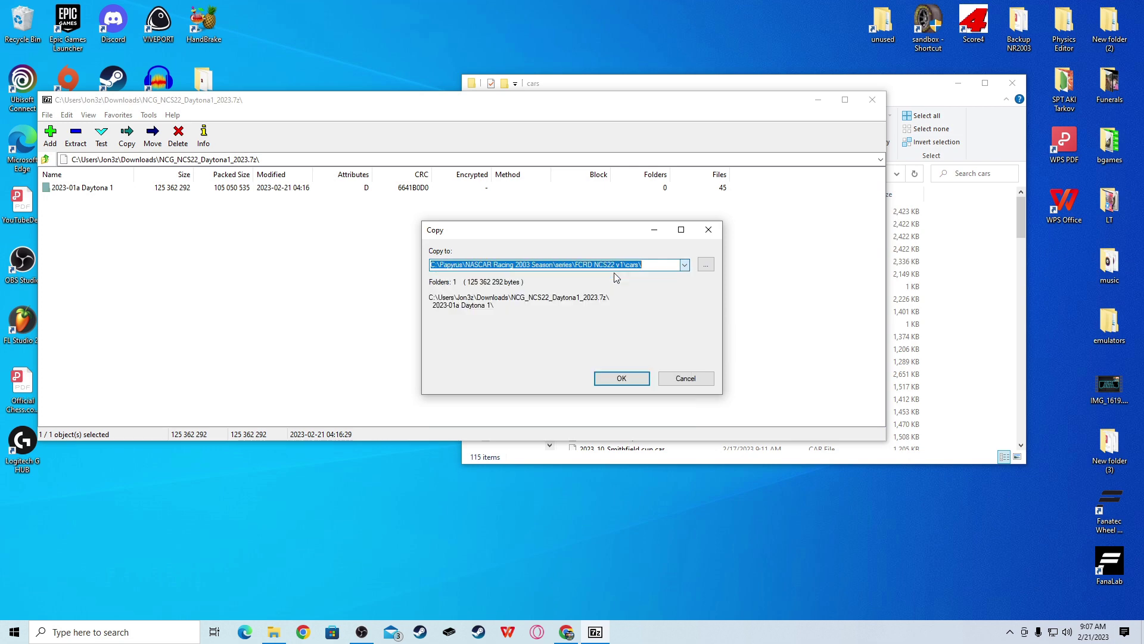
Choose the cars folder under series\FCRD NCS22 v1 as destination, extract 2023-01a Daytona 1 into it, and close the archive.
click(706, 265)
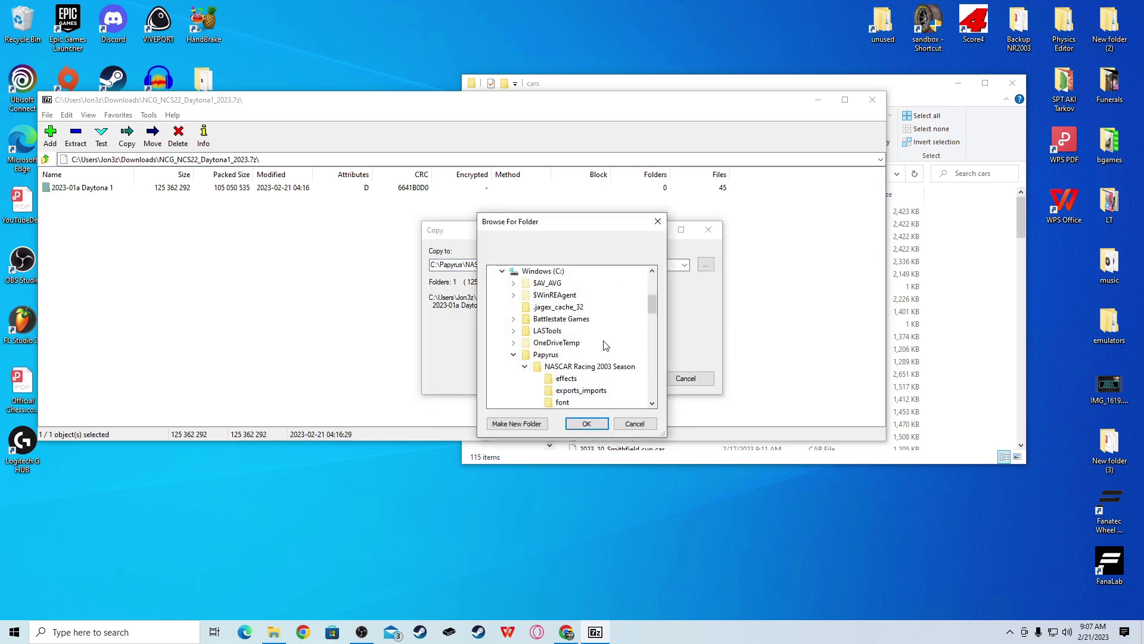
scroll(572, 340, up, 2)
scroll(554, 346, down, 2)
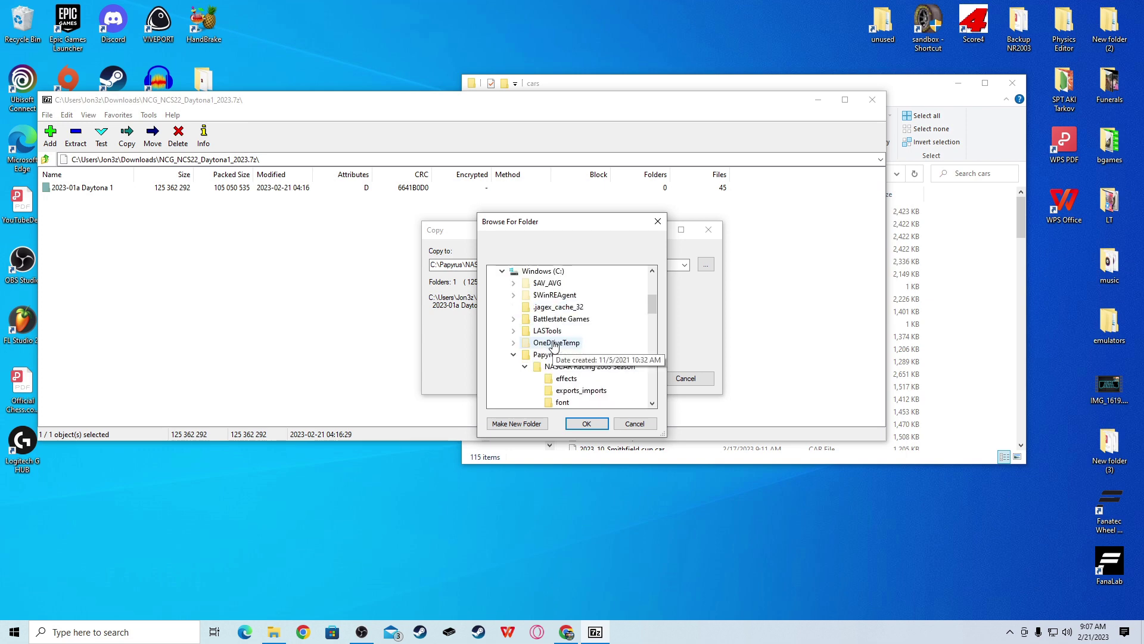
scroll(566, 351, down, 1)
click(582, 331)
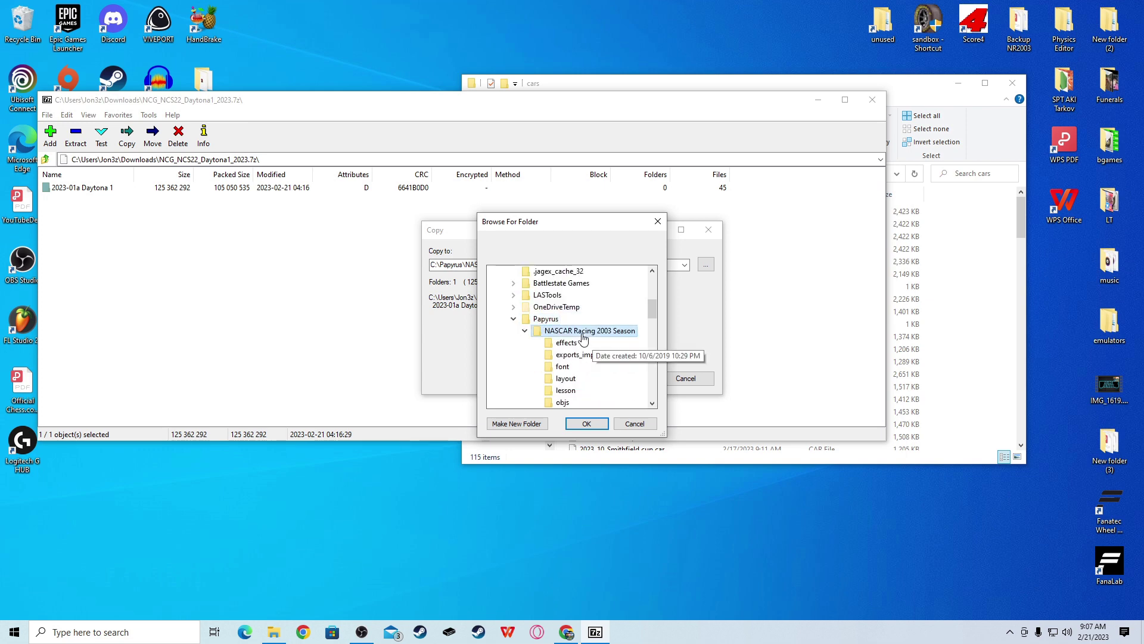
scroll(584, 339, down, 3)
click(566, 343)
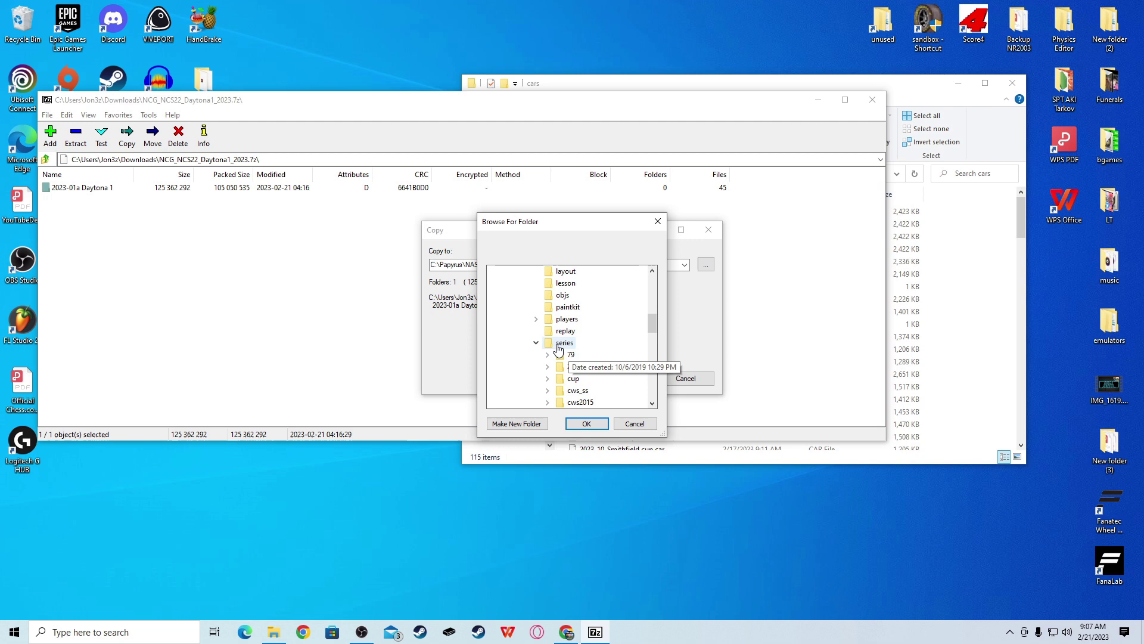
scroll(569, 348, down, 2)
click(581, 343)
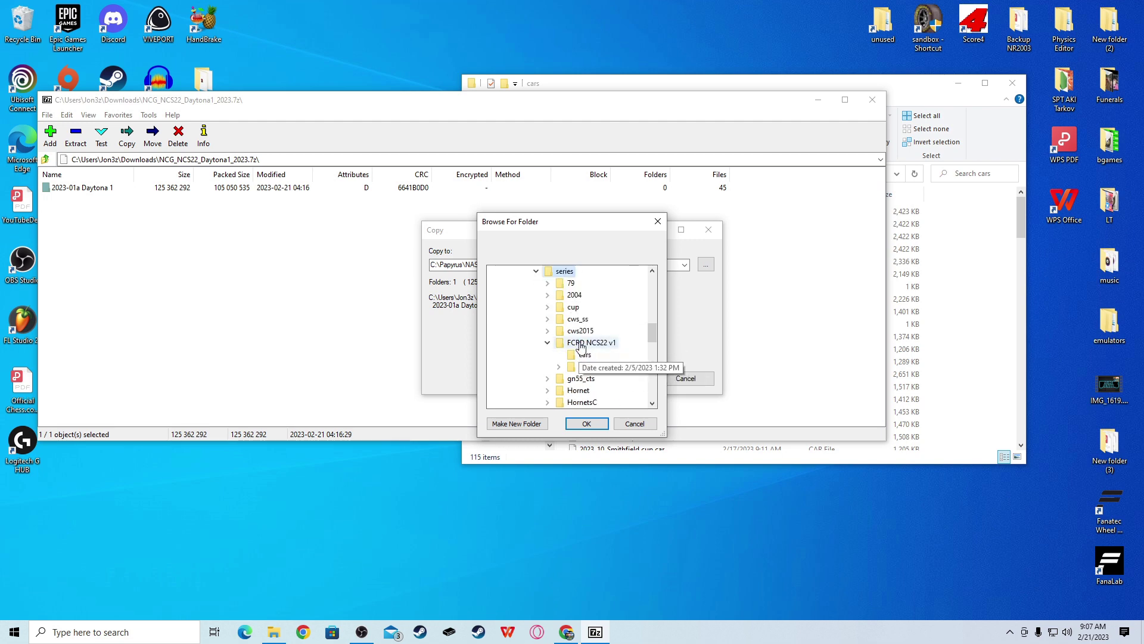
click(583, 354)
scroll(583, 357, down, 1)
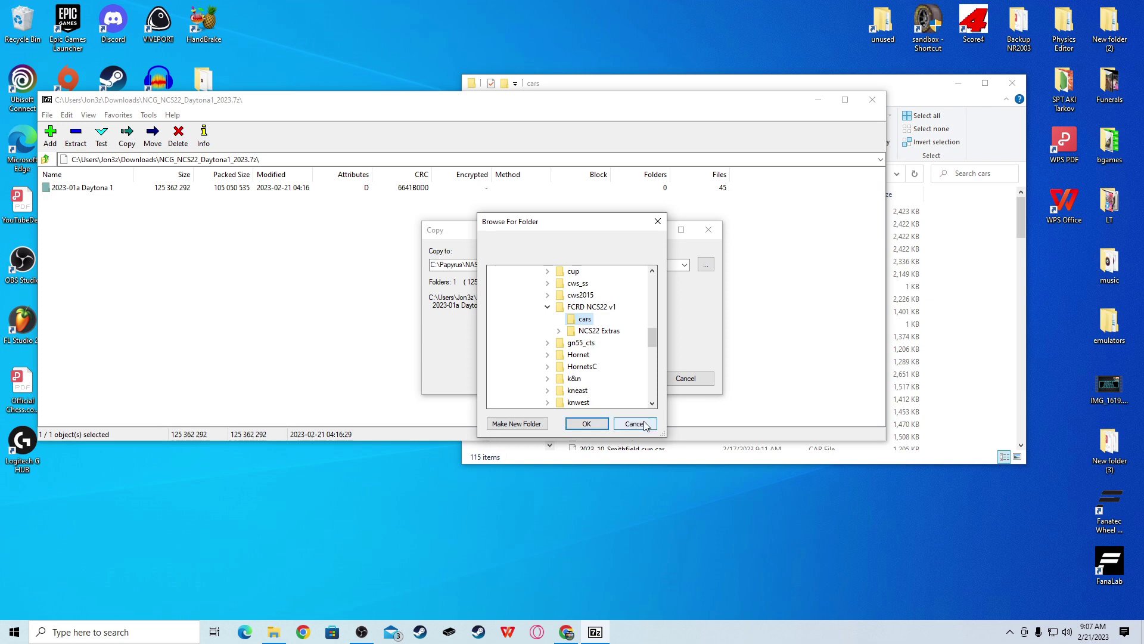
click(585, 423)
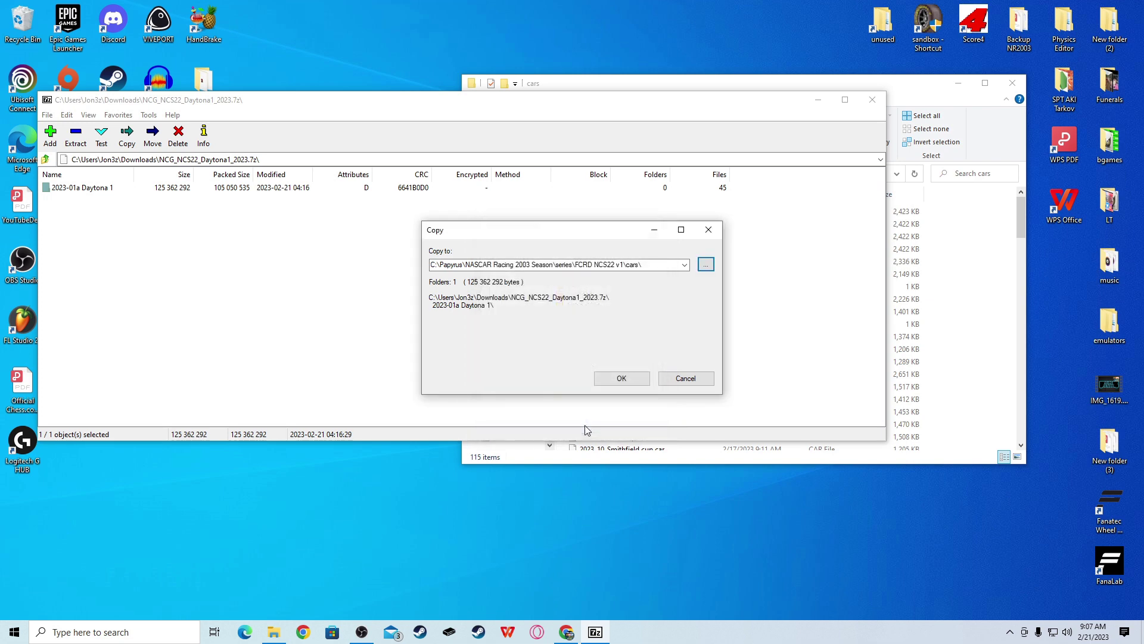
click(630, 380)
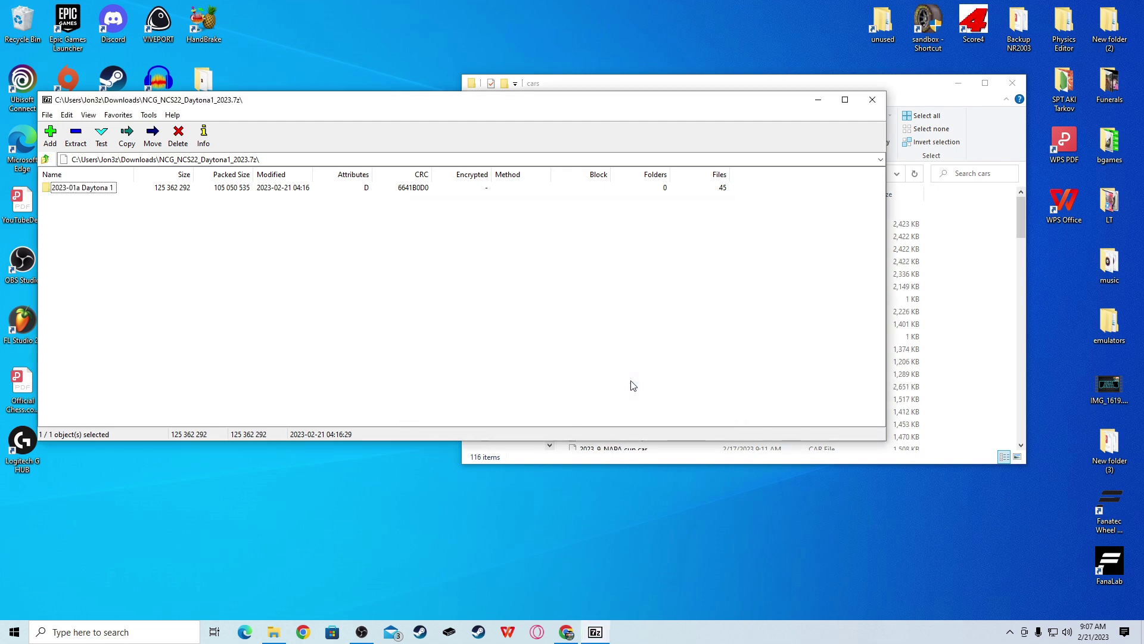
click(879, 103)
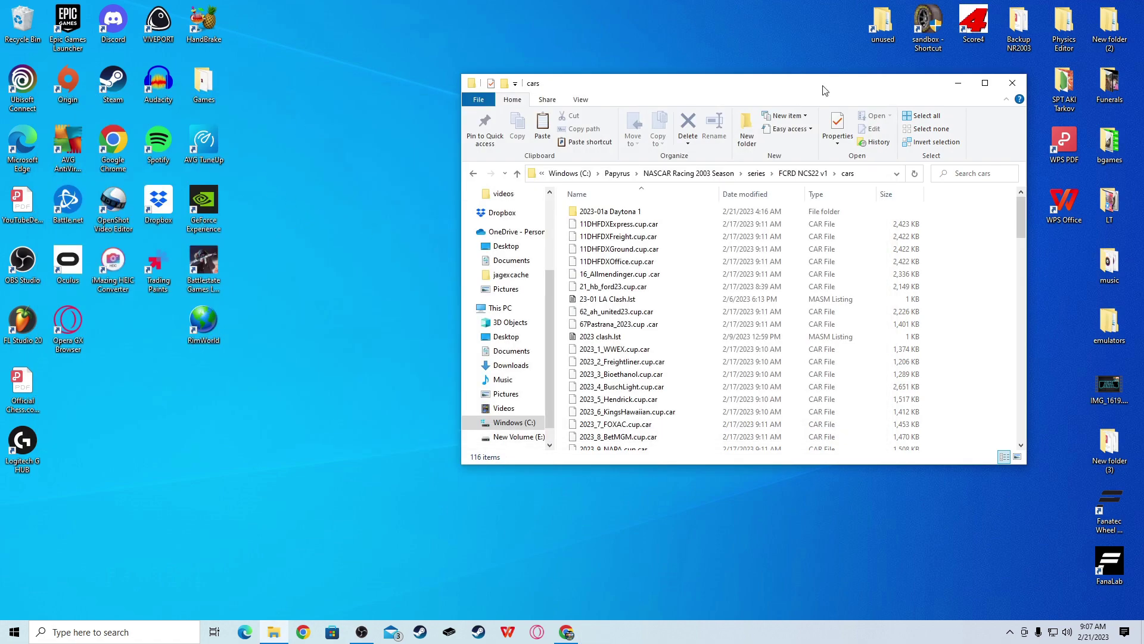
Examine the contents of the extracted 2023-01a Daytona 1 folder, and return to the cars folder.
drag(824, 90, 556, 111)
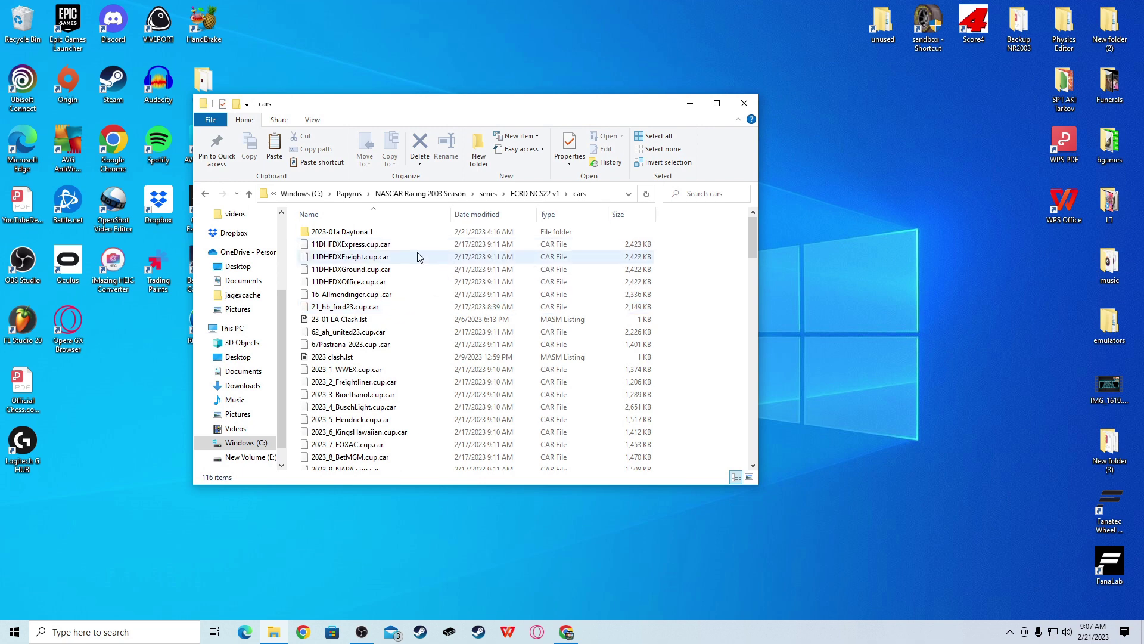
click(381, 231)
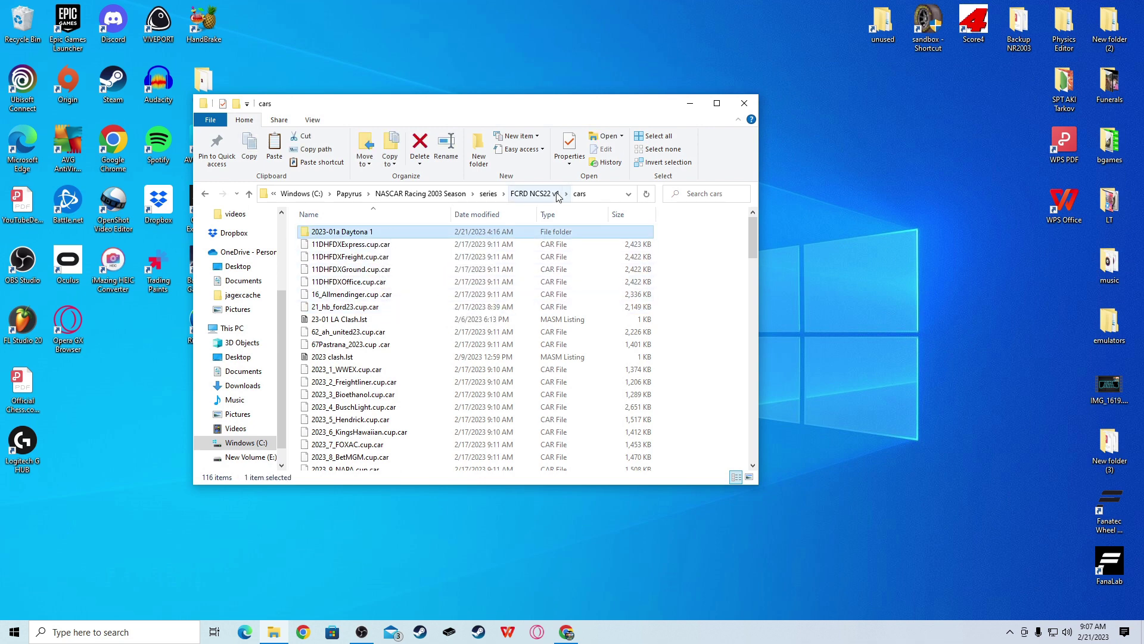
click(557, 194)
double_click(368, 236)
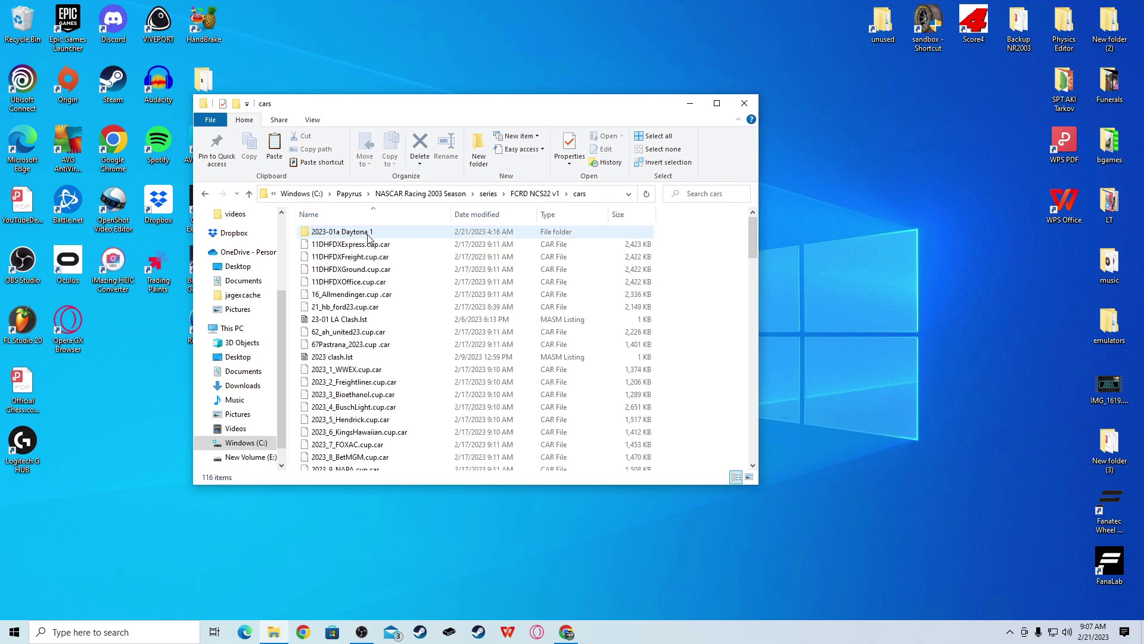
double_click(367, 236)
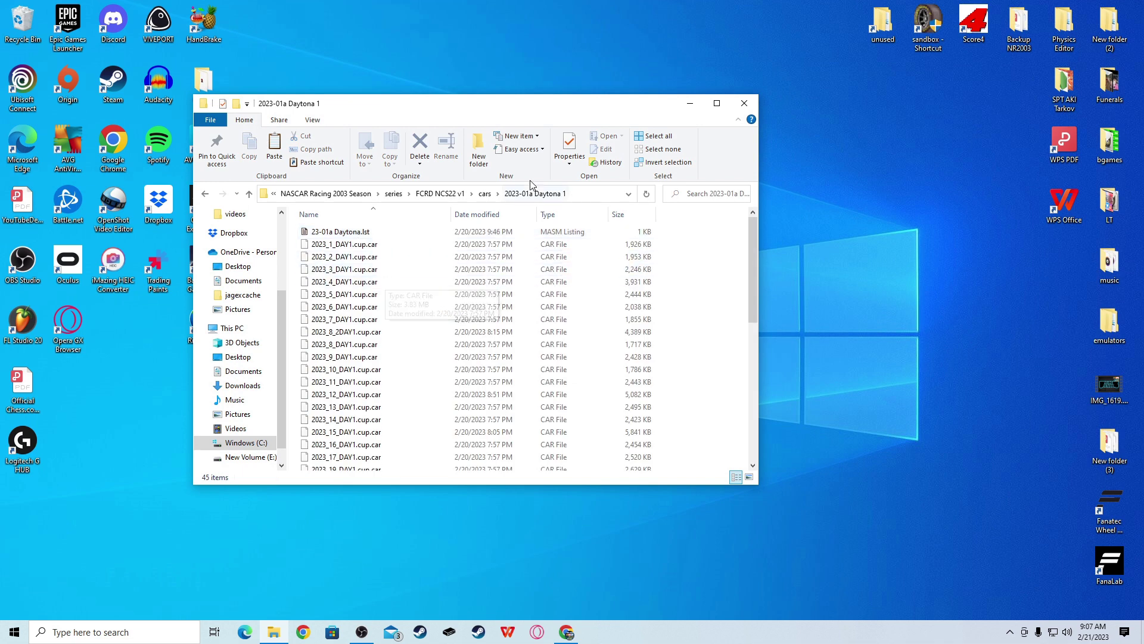
click(485, 193)
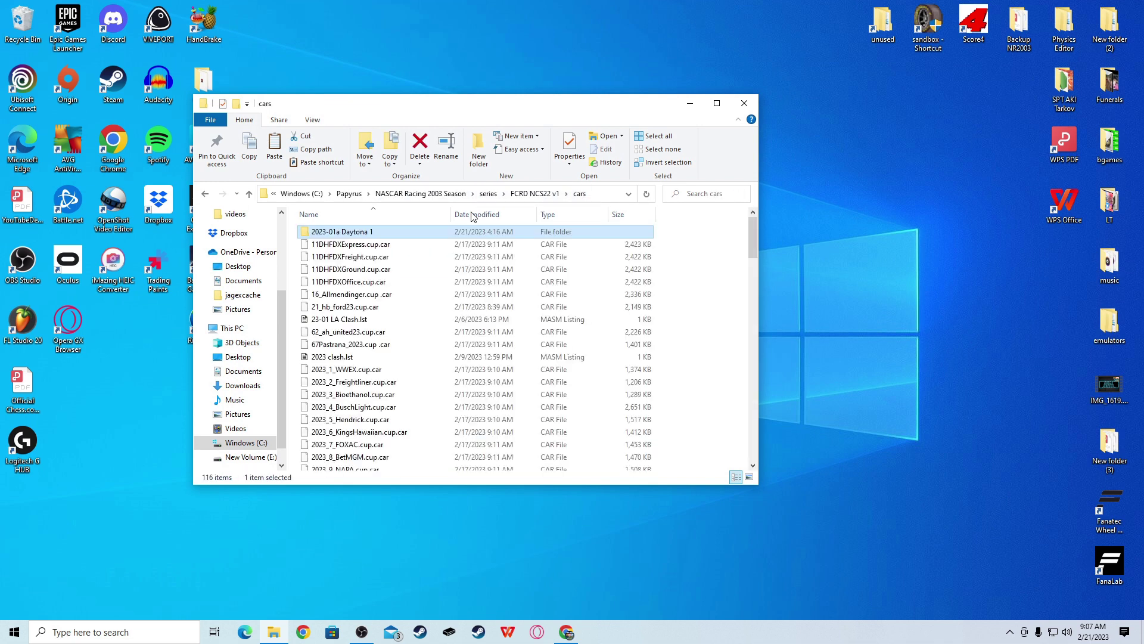
Copy all files from the 2023-01a Daytona 1 folder into the parent cars folder, and select the emptied-out source folder.
double_click(373, 232)
key(ctrl+a)
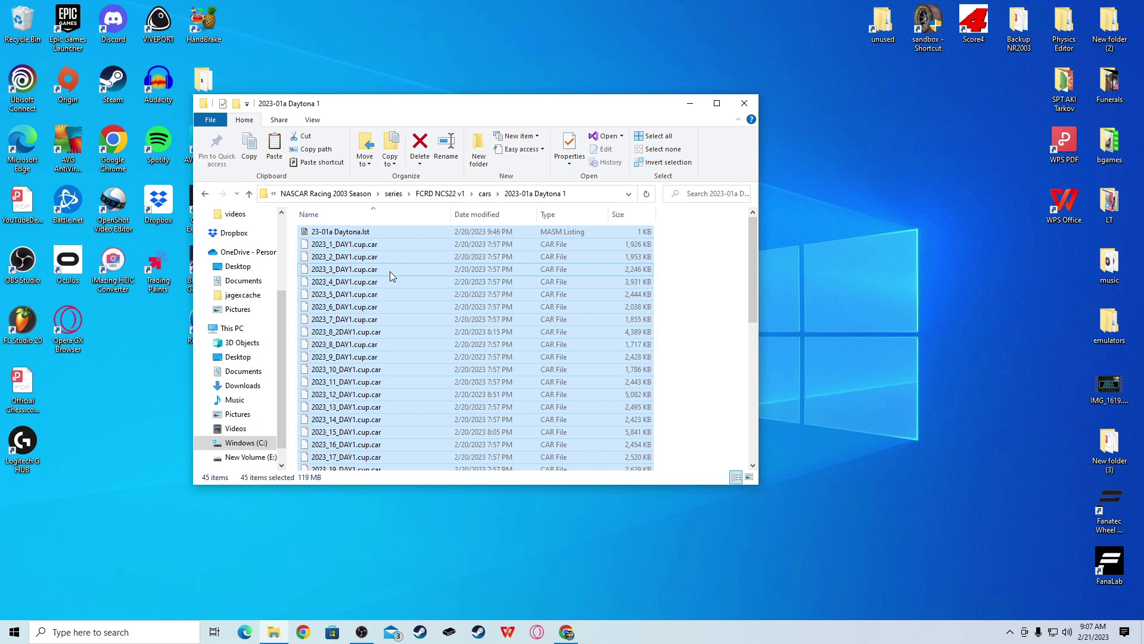
right_click(390, 271)
click(431, 372)
click(485, 195)
right_click(687, 265)
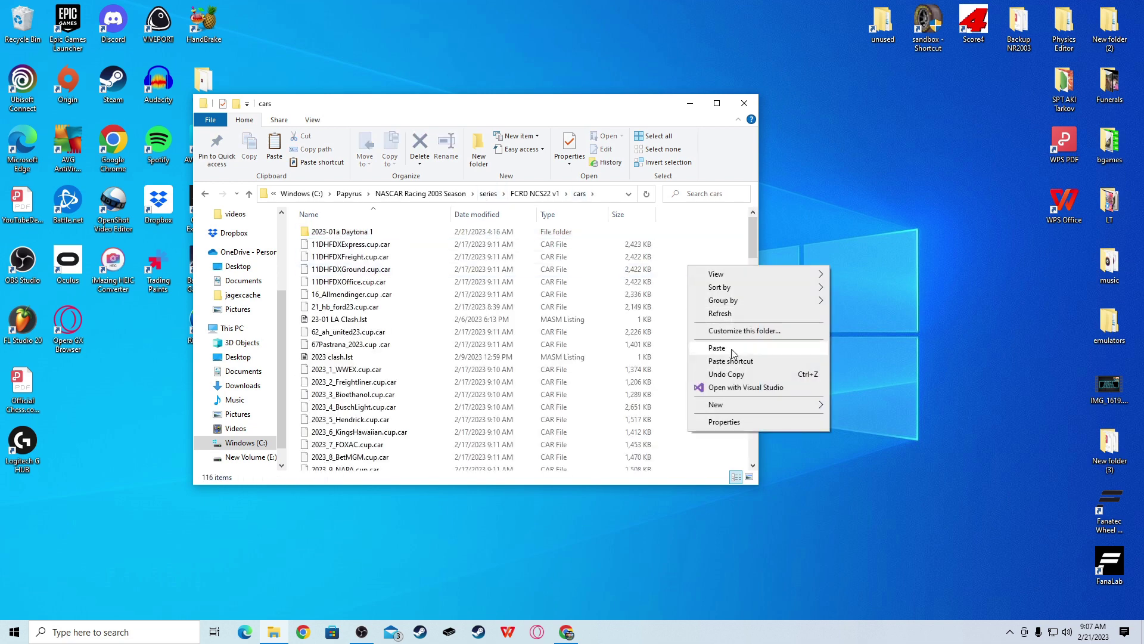
click(731, 349)
click(386, 232)
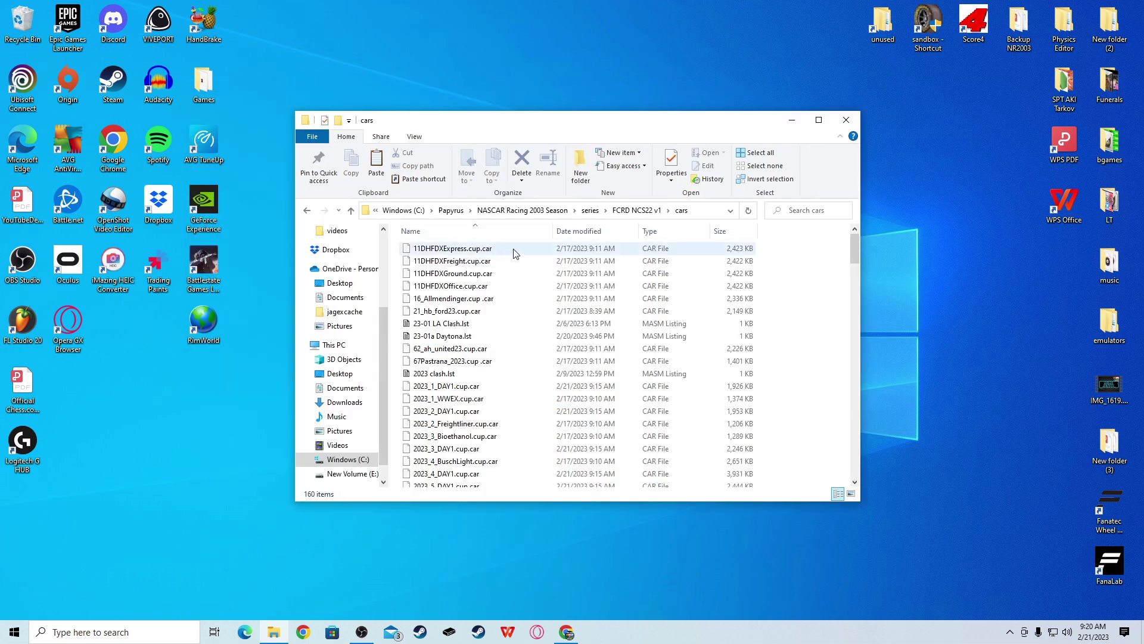
Open the NASCAR Racing 2003 Season folder and select the papy_ai.ini file.
click(527, 211)
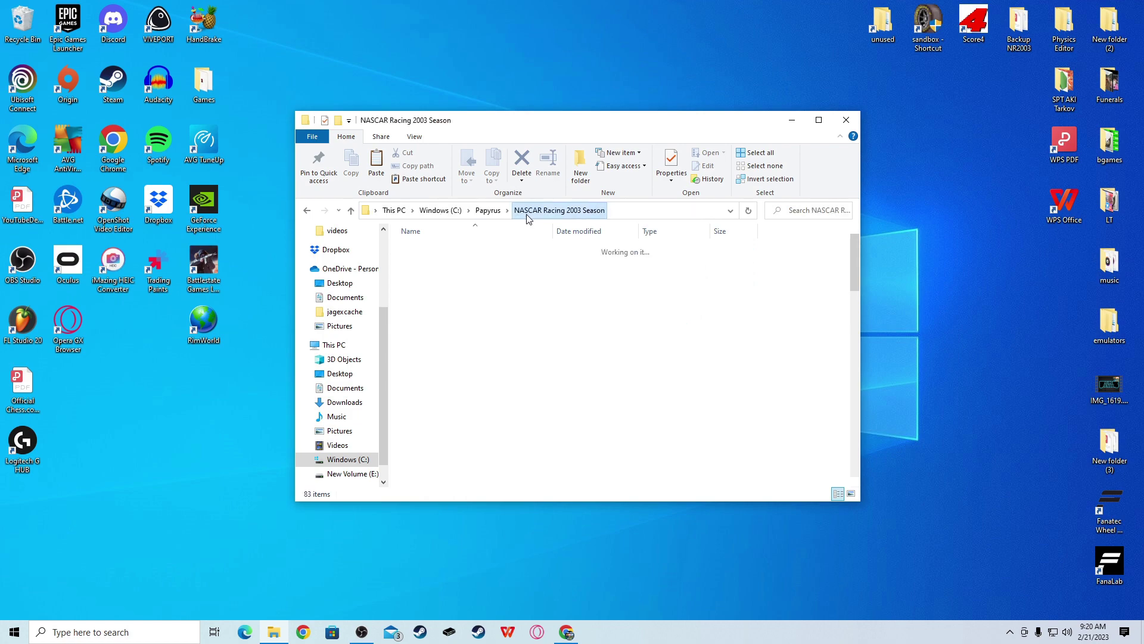
scroll(510, 361, down, 2)
scroll(510, 361, down, 13)
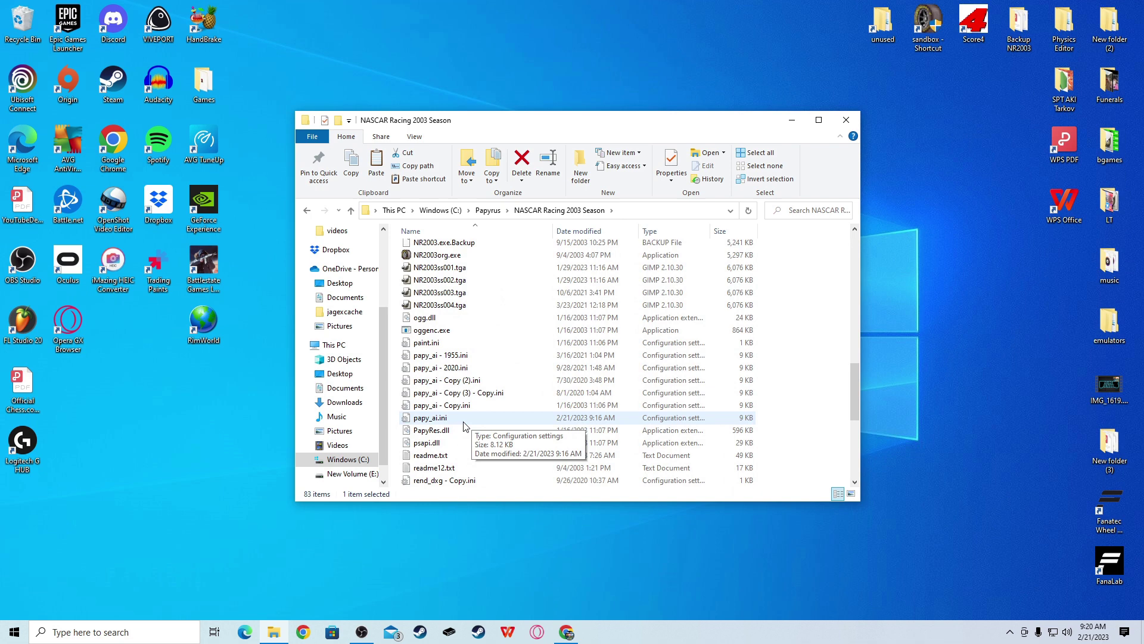
click(473, 420)
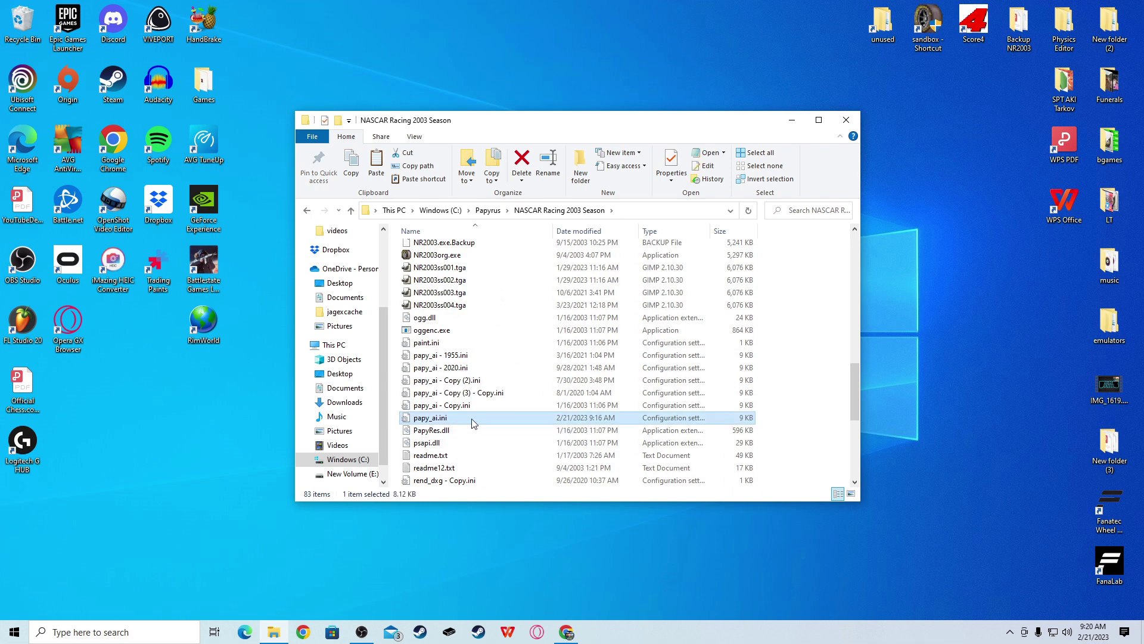
right_click(474, 420)
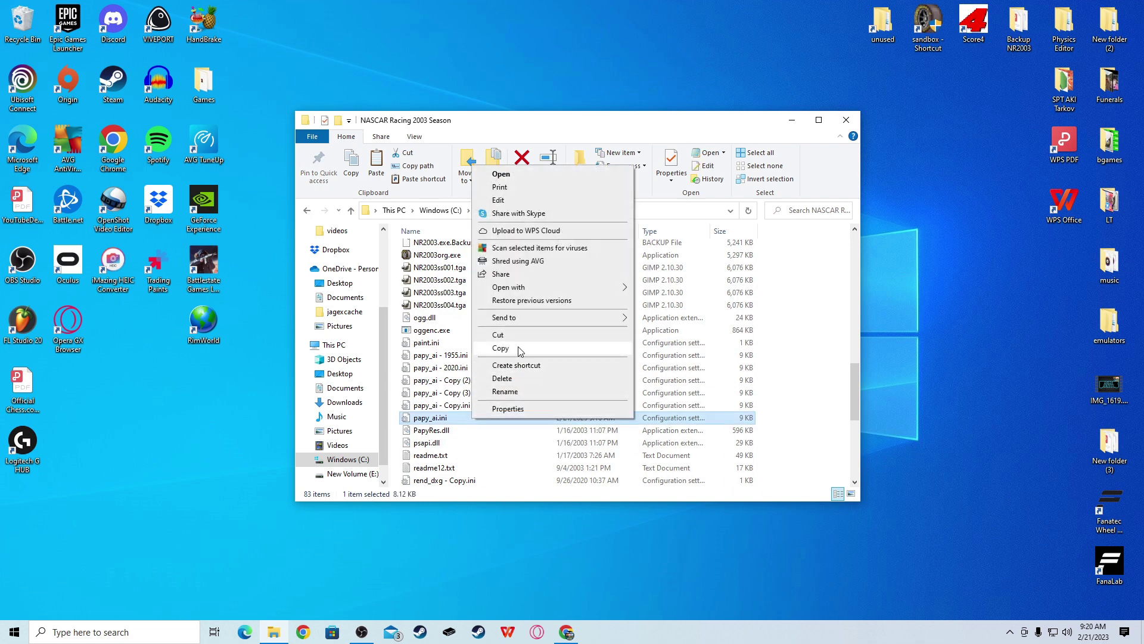
right_click(764, 391)
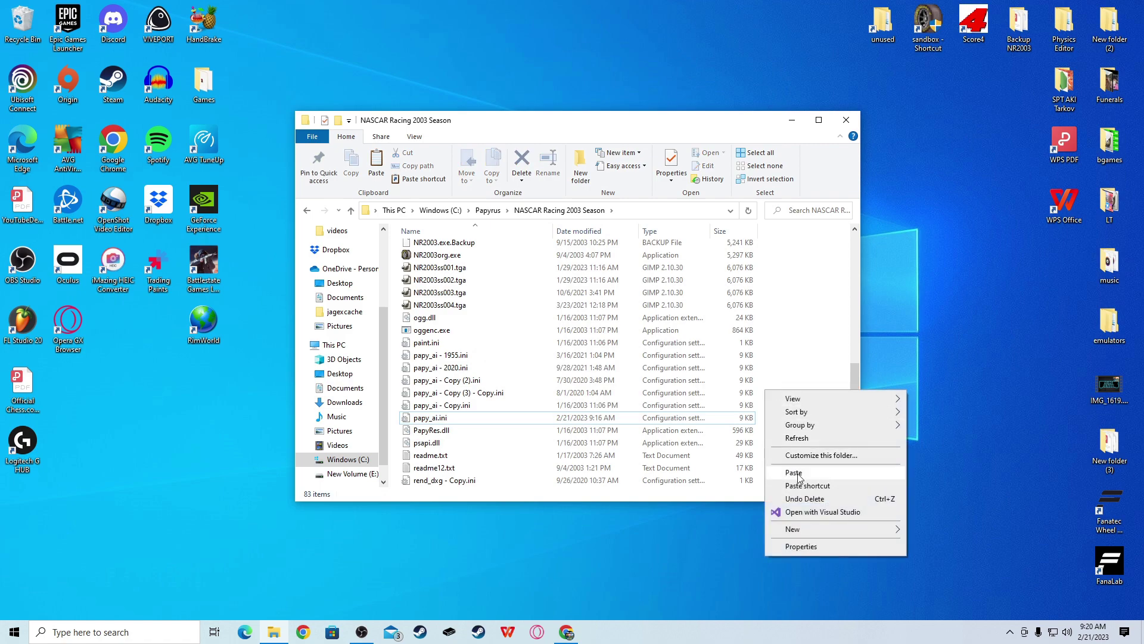
click(471, 407)
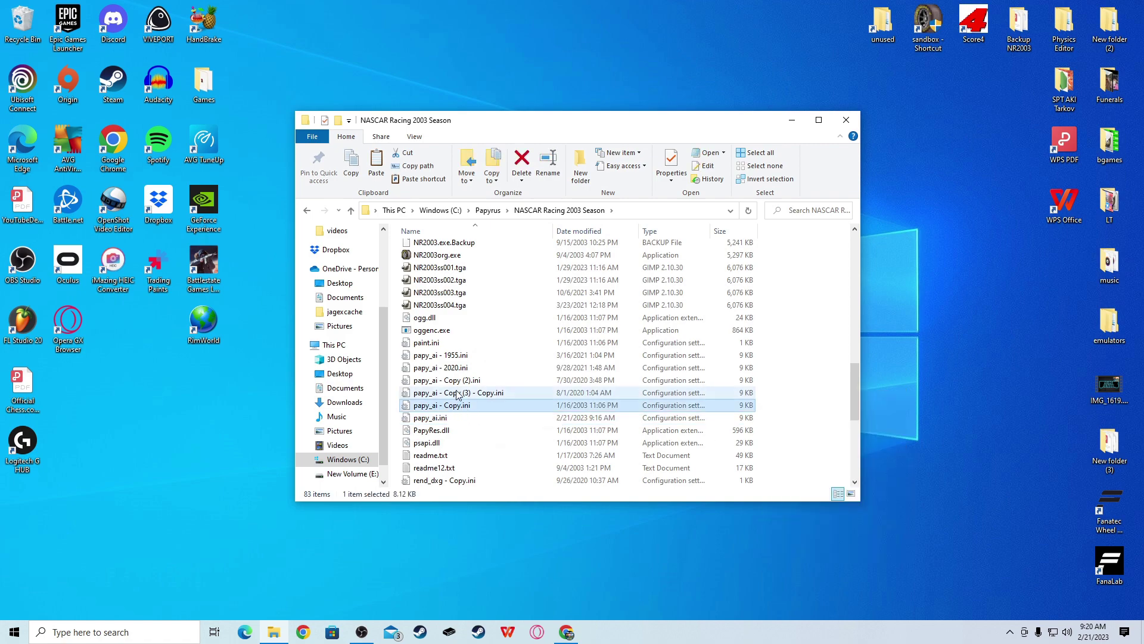
Examine the roadcourse, shorttrack, speedway and superspeedway traction circle values in the driver section of papy_ai.ini, and close the file.
double_click(448, 417)
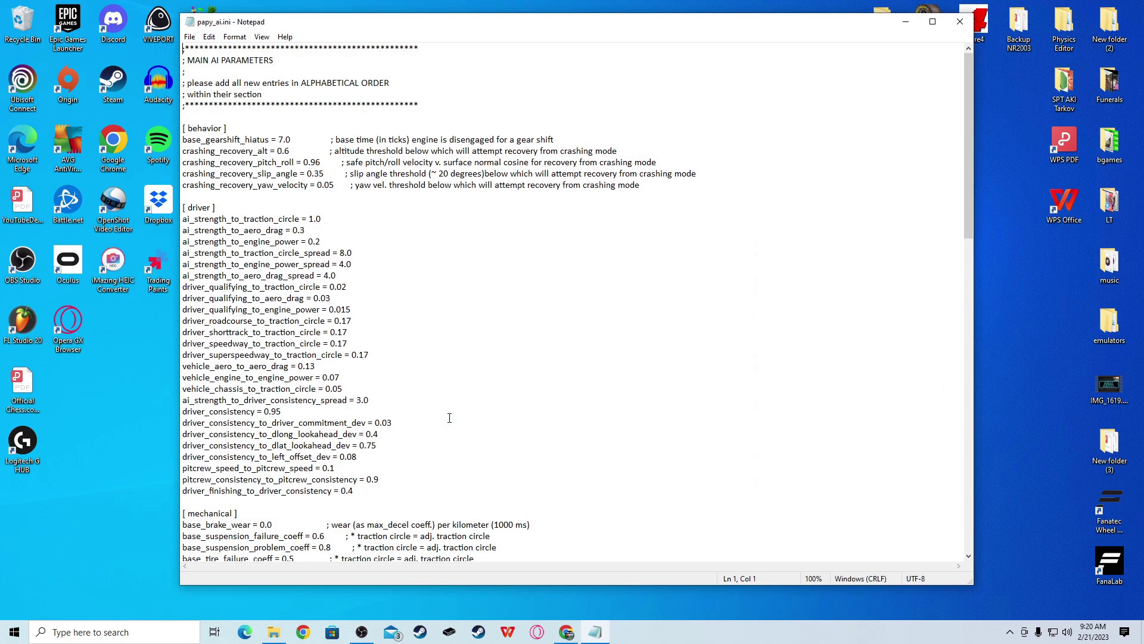
click(422, 320)
drag(374, 354, 182, 322)
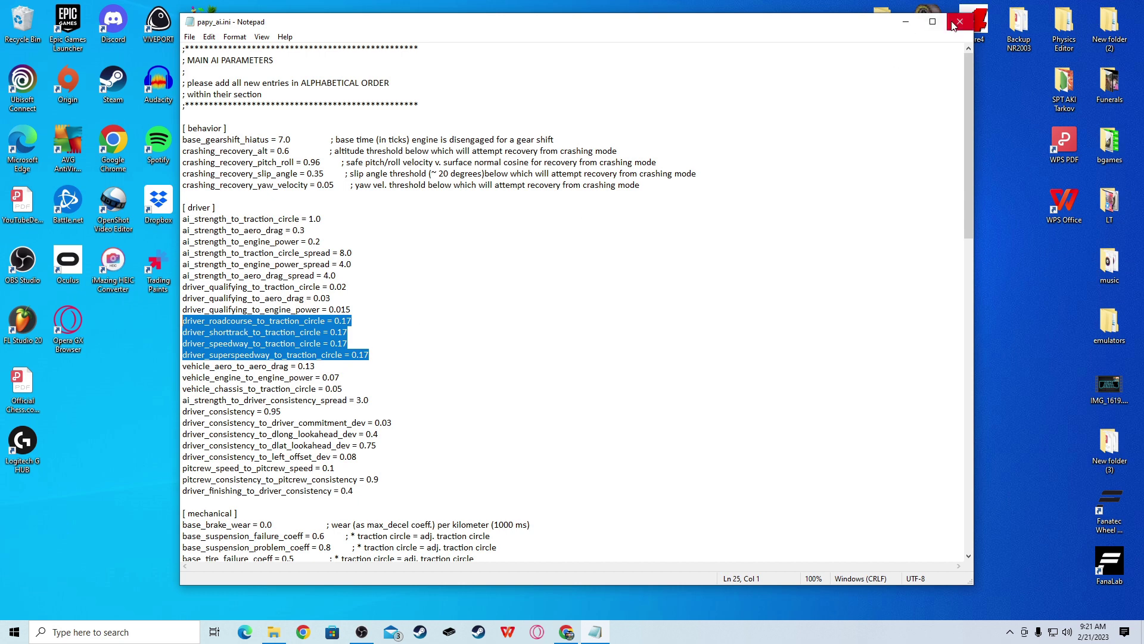
click(190, 37)
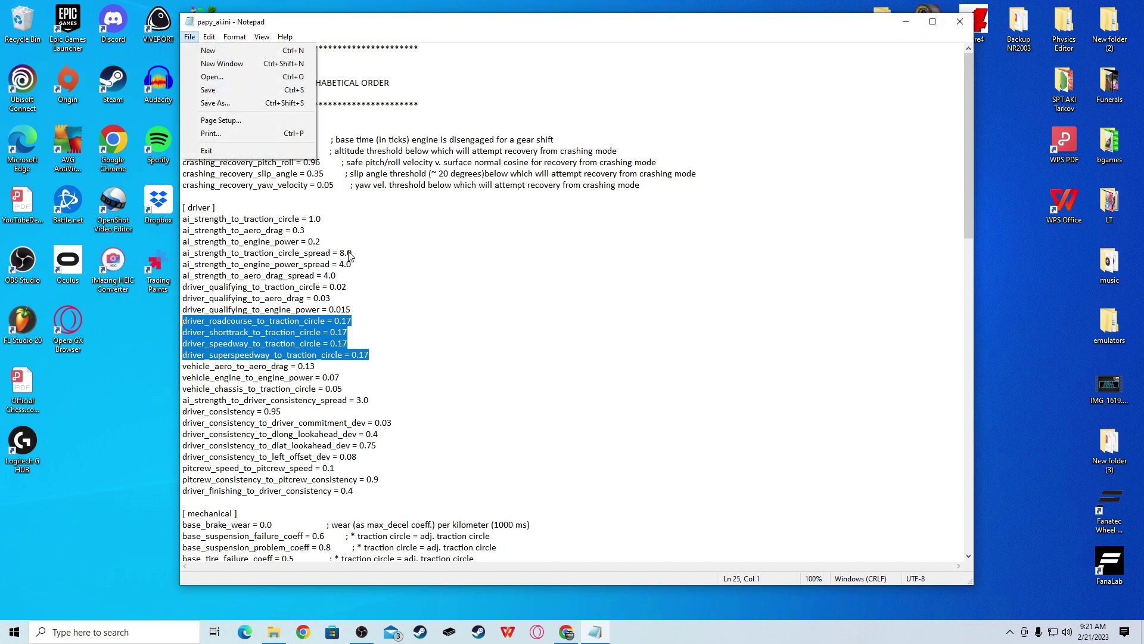
click(343, 322)
double_click(340, 321)
double_click(339, 332)
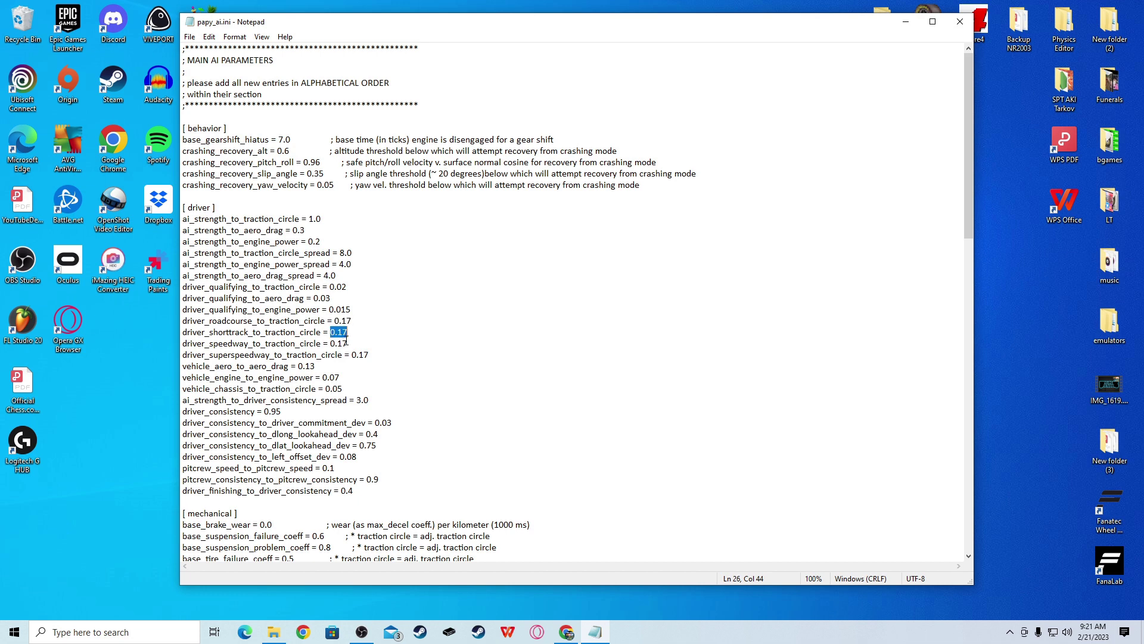
double_click(339, 343)
double_click(365, 355)
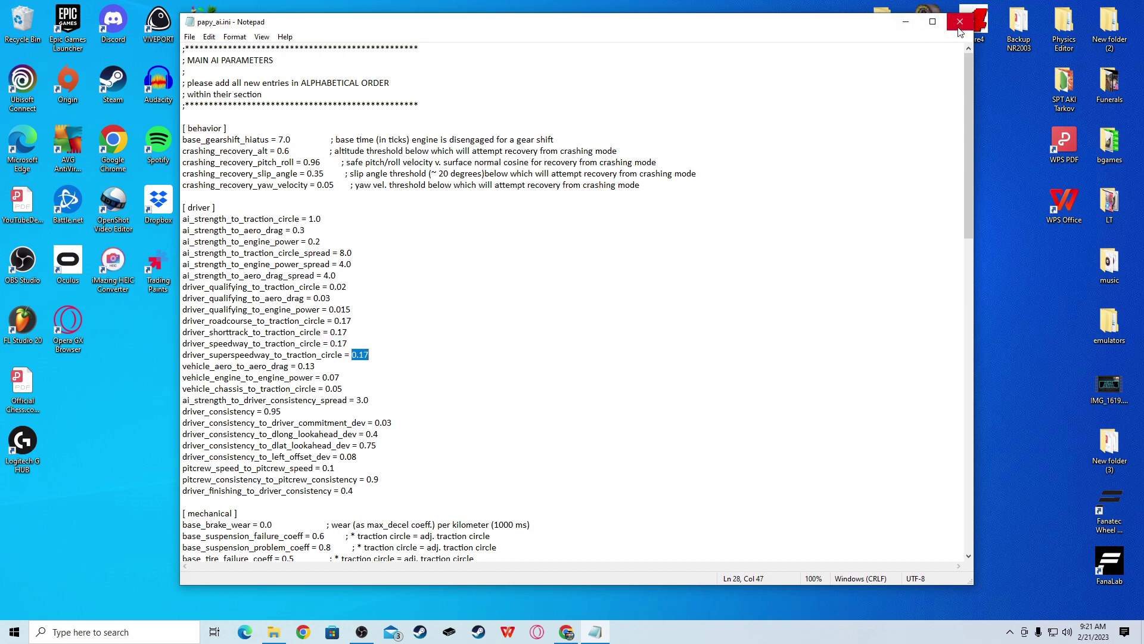
click(960, 27)
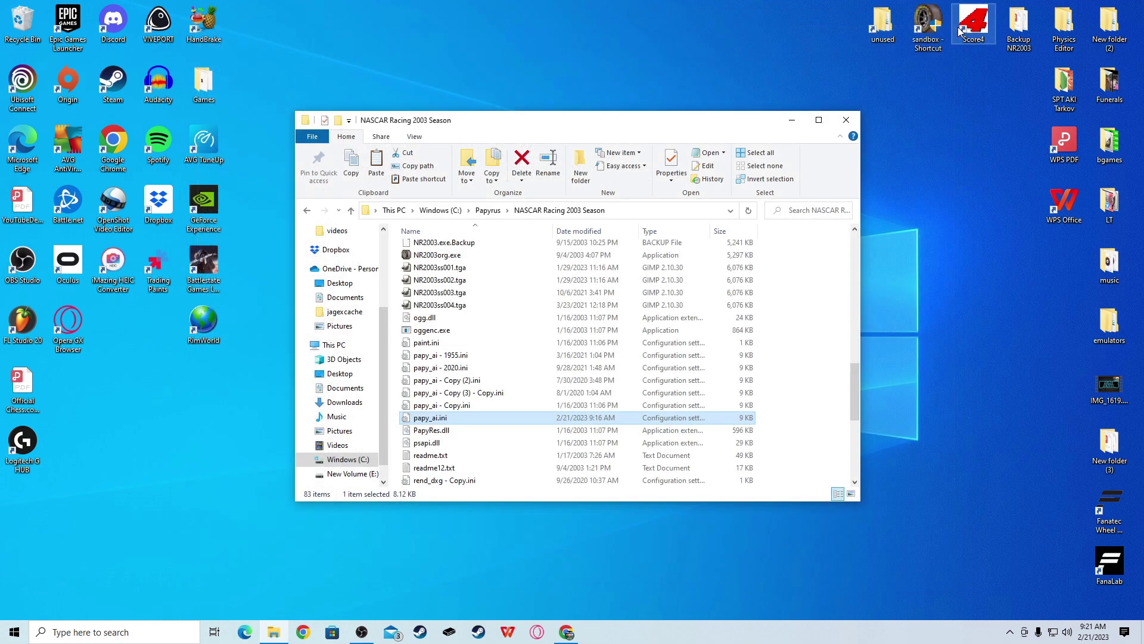
Close the game folder window and launch NRatings from the desktop.
click(845, 121)
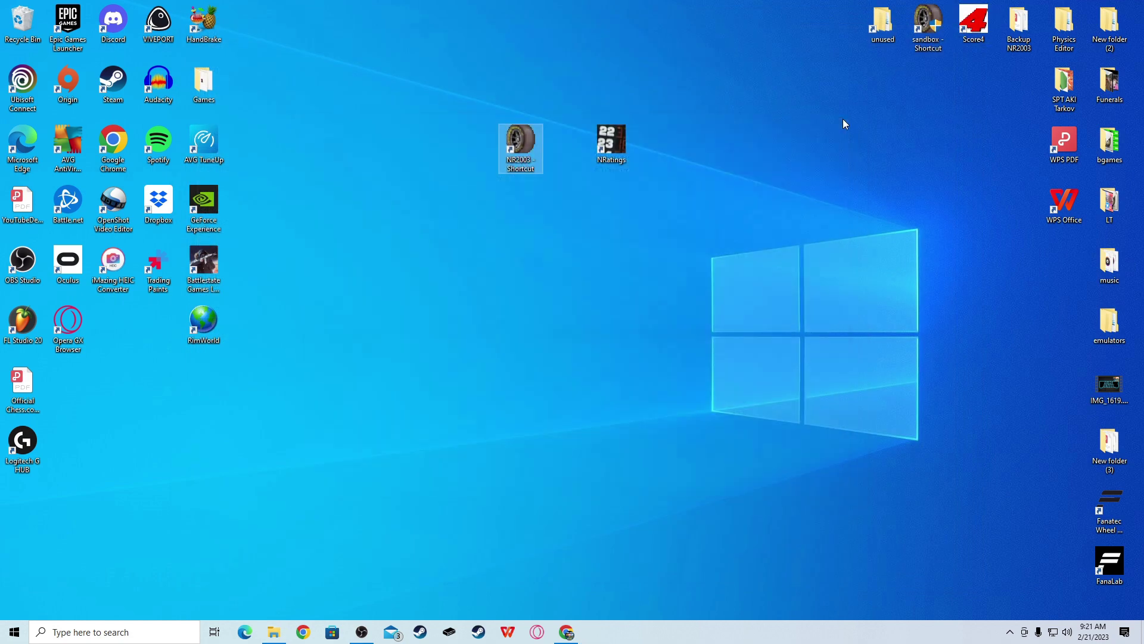
click(614, 153)
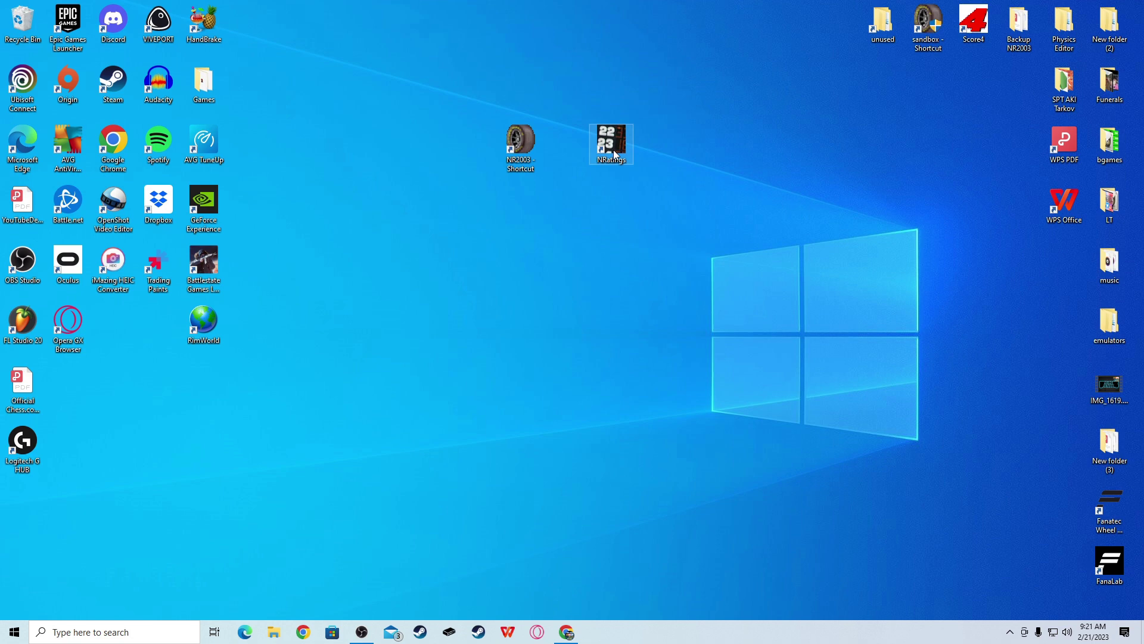
double_click(614, 154)
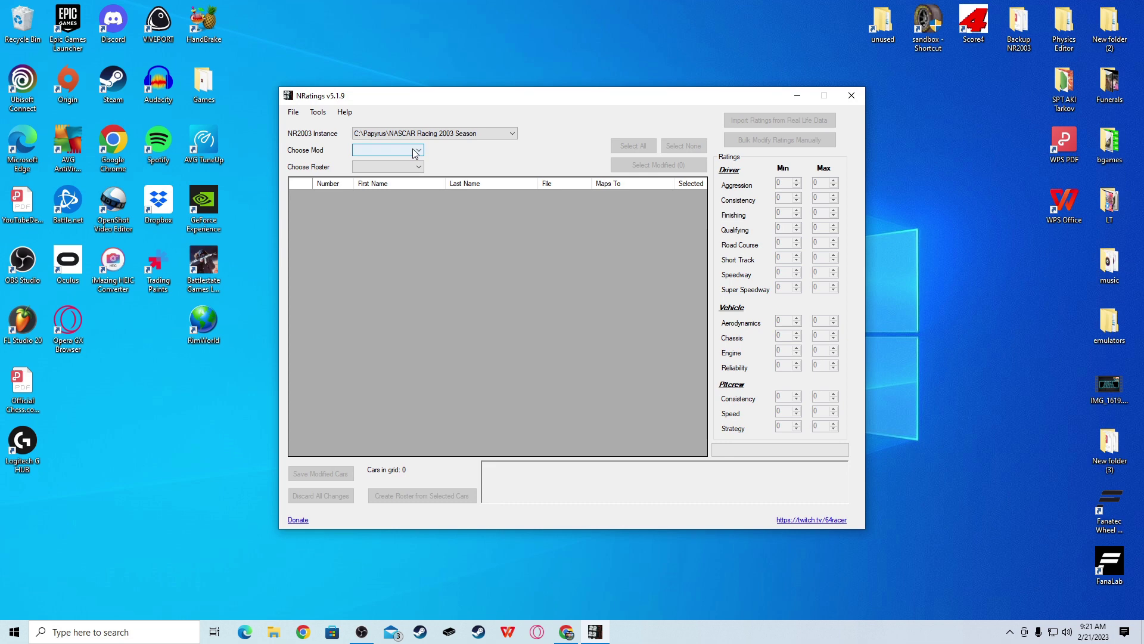
Load the FCRD NCS22 v1 mod with the 23-01a Daytona.lst roster.
click(415, 152)
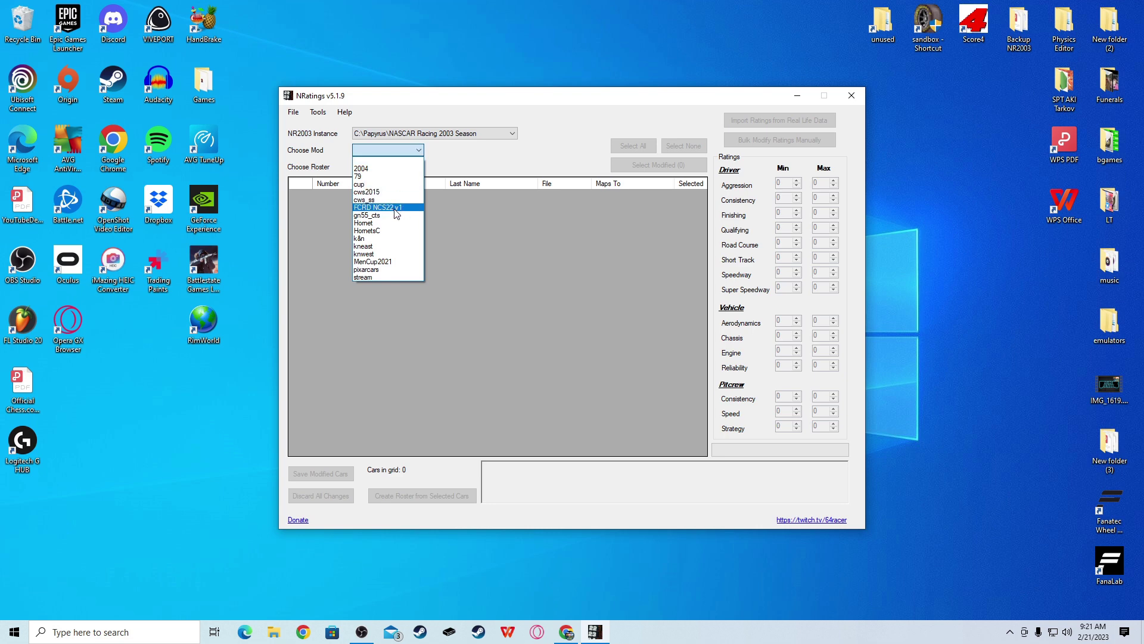
click(394, 207)
click(400, 170)
click(398, 206)
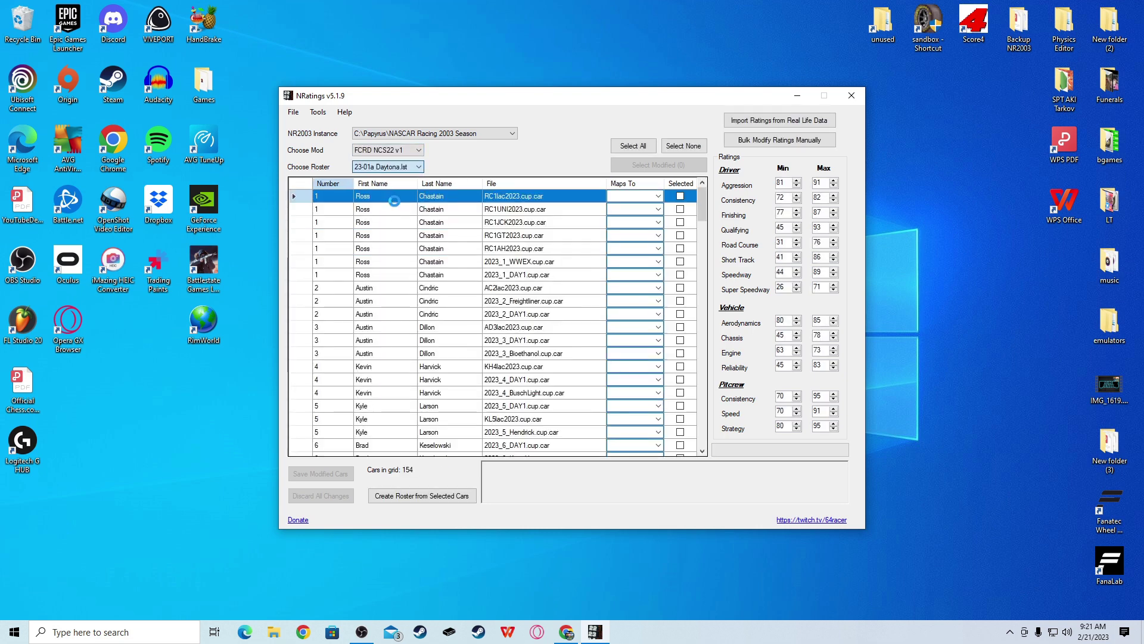
Import real-life ratings from all 2022 NASCAR Cup Series races using the MasGrafx CUP Full Season v3.1 formula set.
click(773, 122)
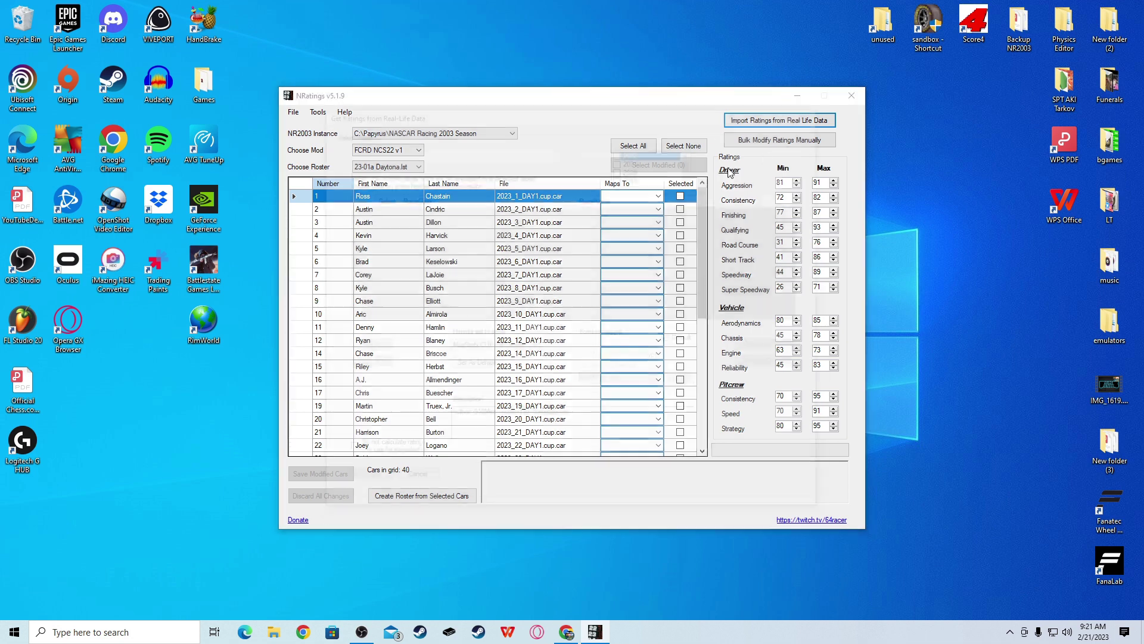
click(619, 151)
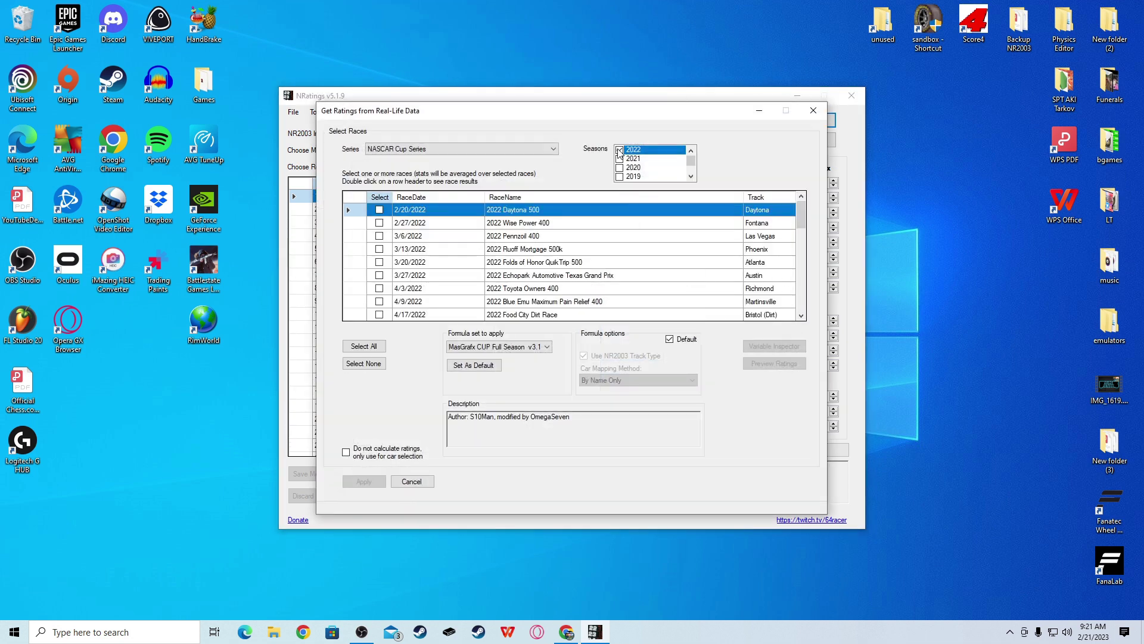
click(369, 349)
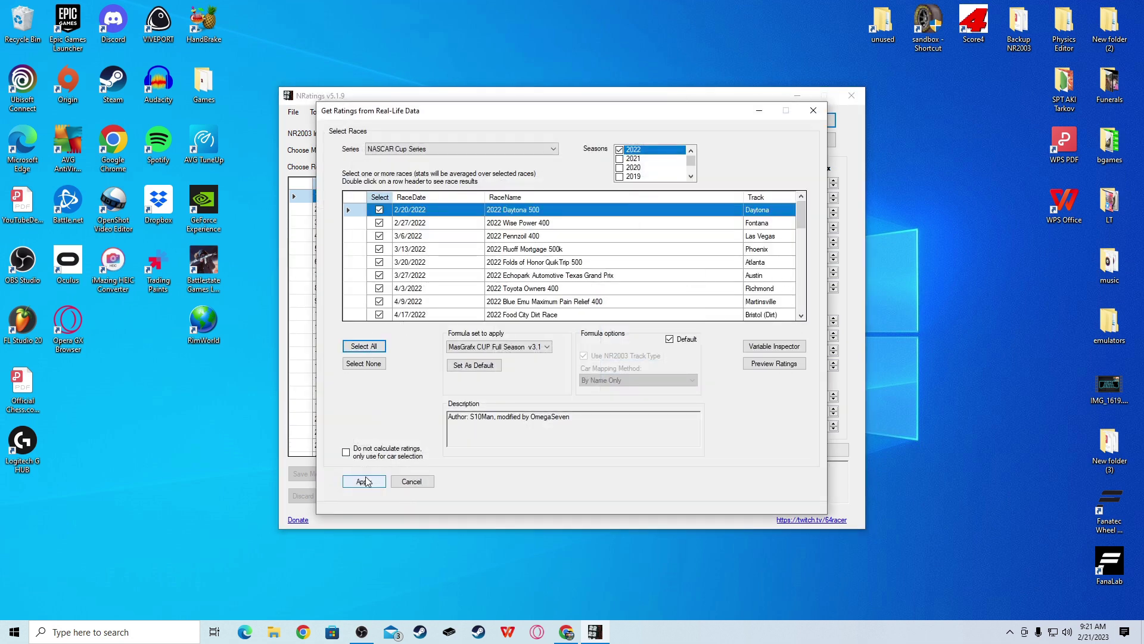
click(502, 350)
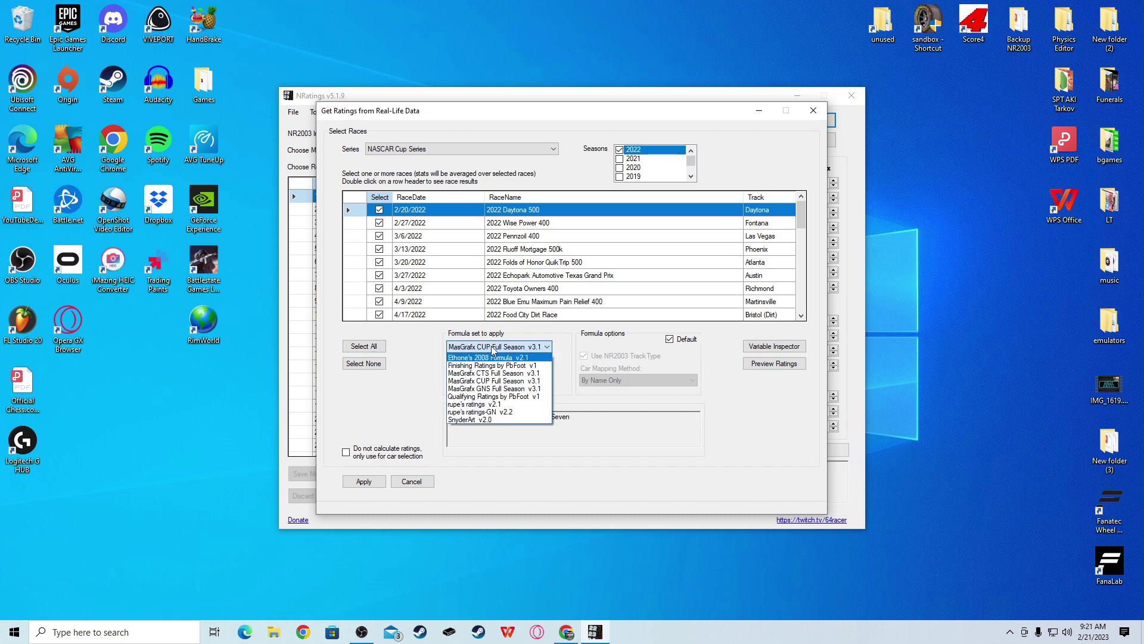
click(484, 350)
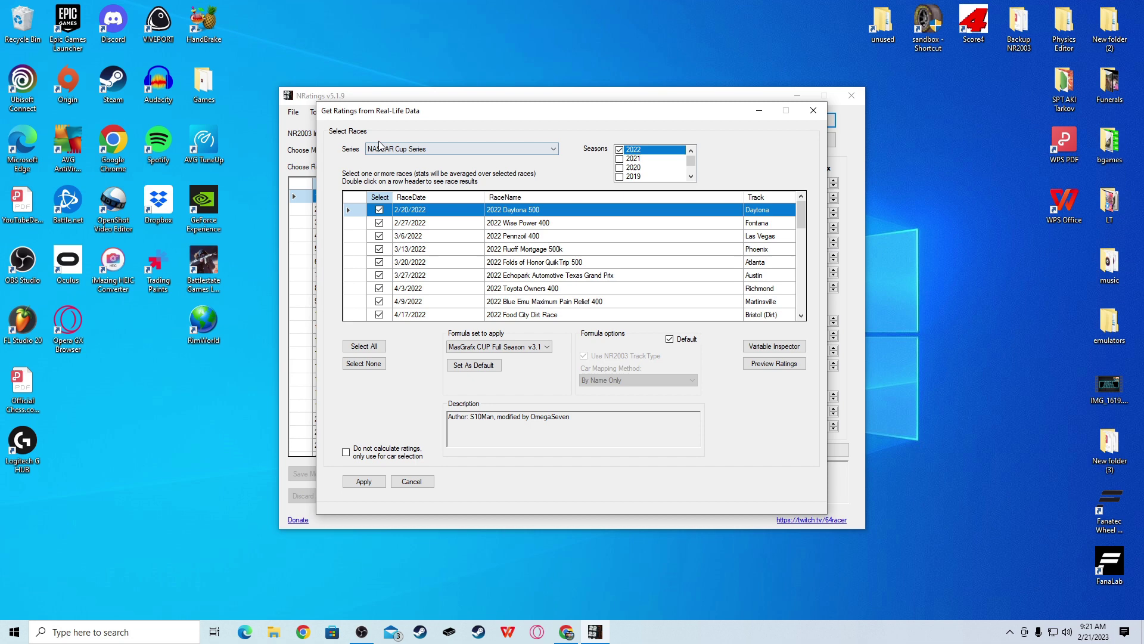
click(366, 480)
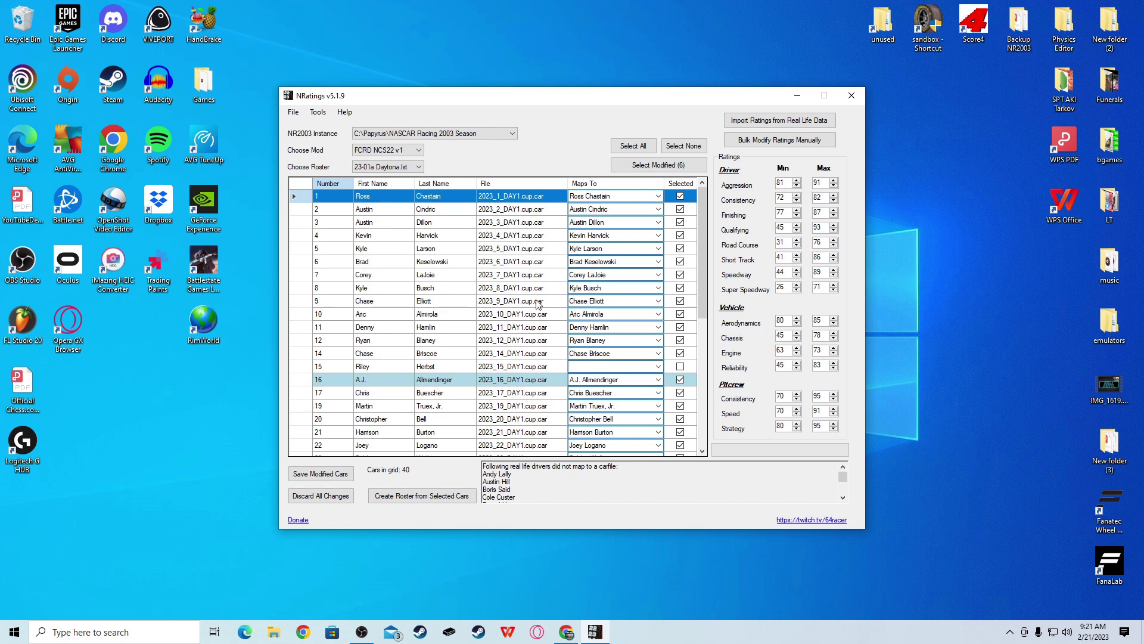
Map Riley Herbst's number 15 car to Cody Ware's real-life ratings.
scroll(538, 304, down, 6)
scroll(538, 304, up, 6)
click(658, 370)
click(659, 368)
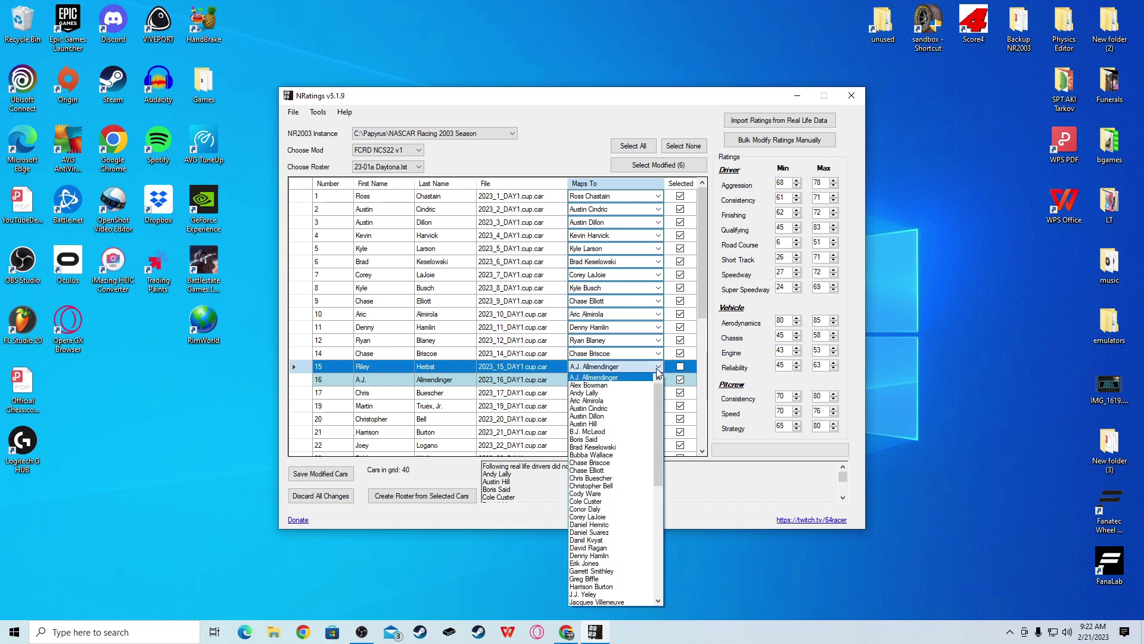
scroll(608, 451, down, 2)
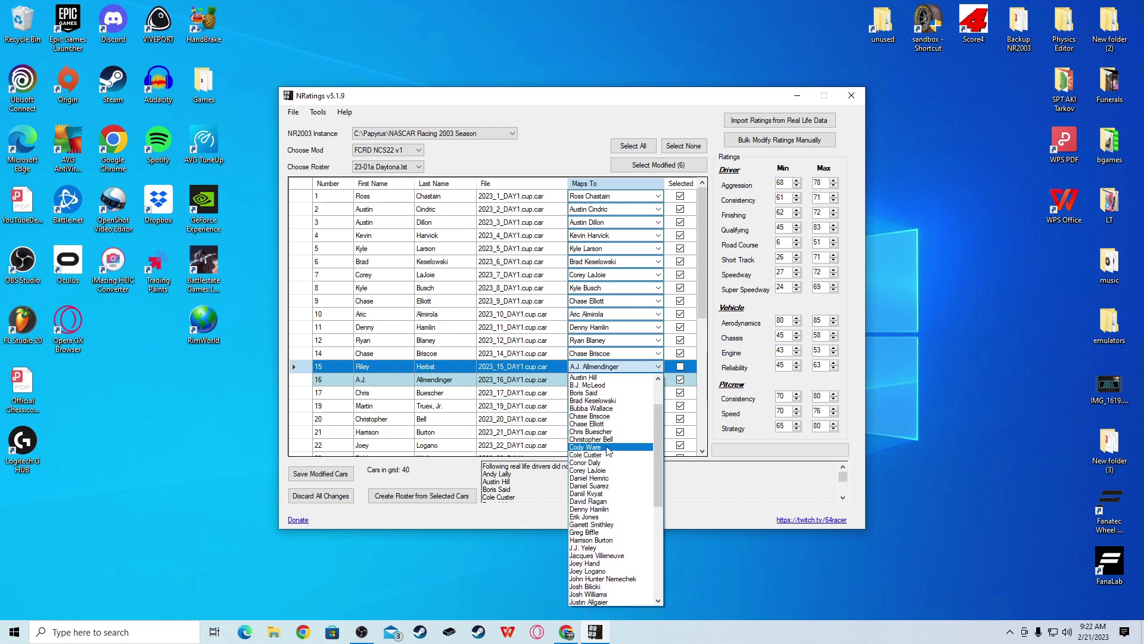
click(616, 448)
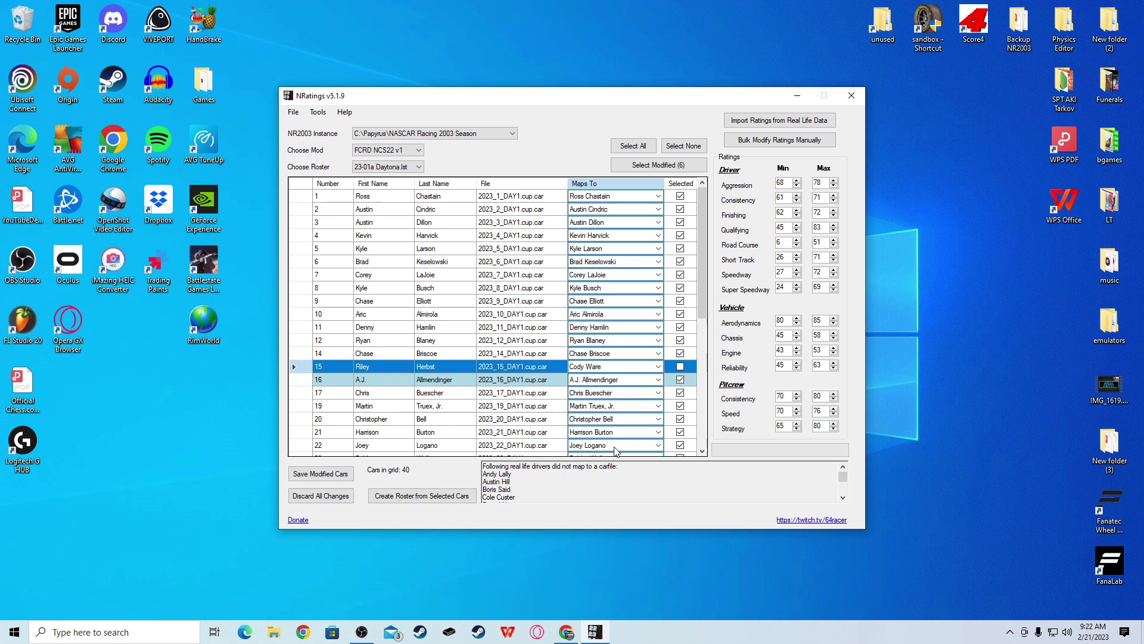
click(540, 366)
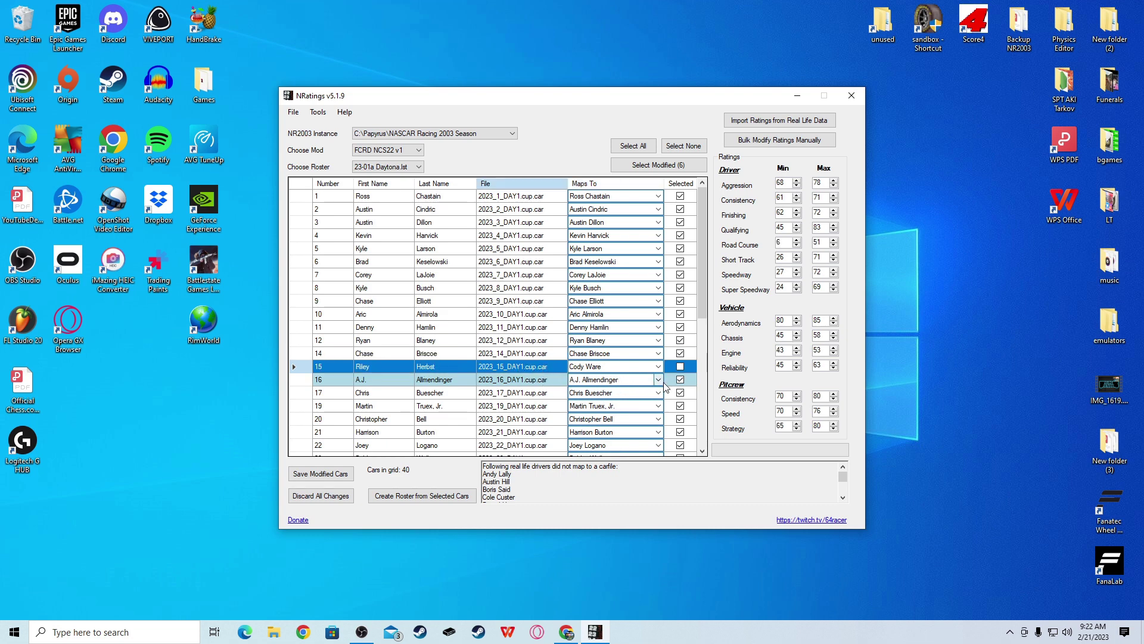
Map A.J. Allmendinger's number 16 car to Martin Truex, Jr.'s ratings.
click(444, 386)
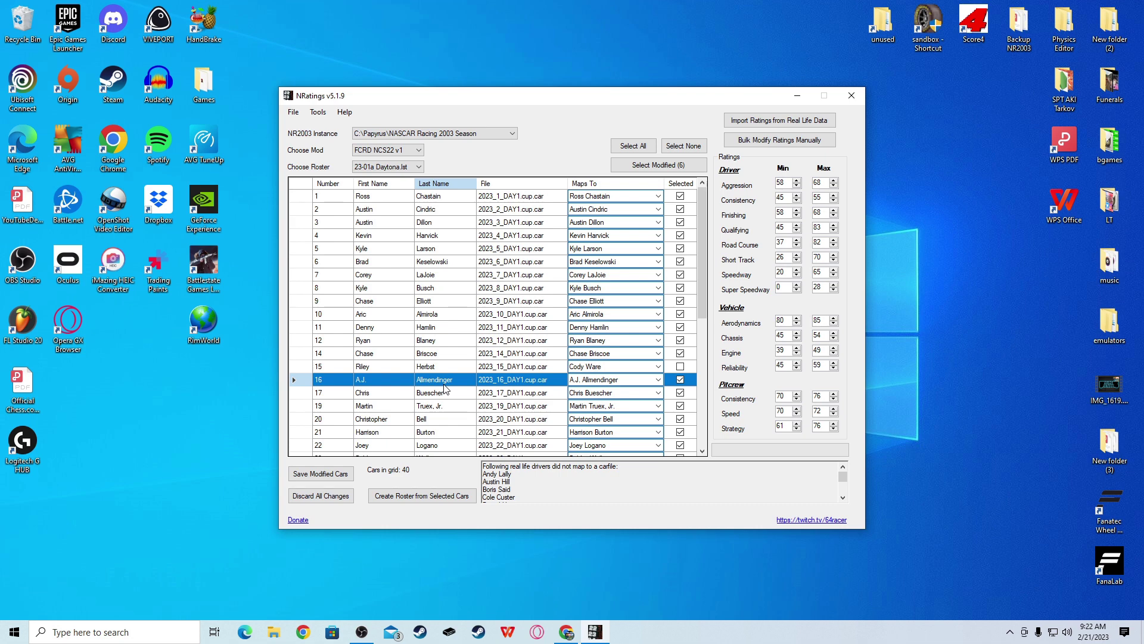
click(659, 380)
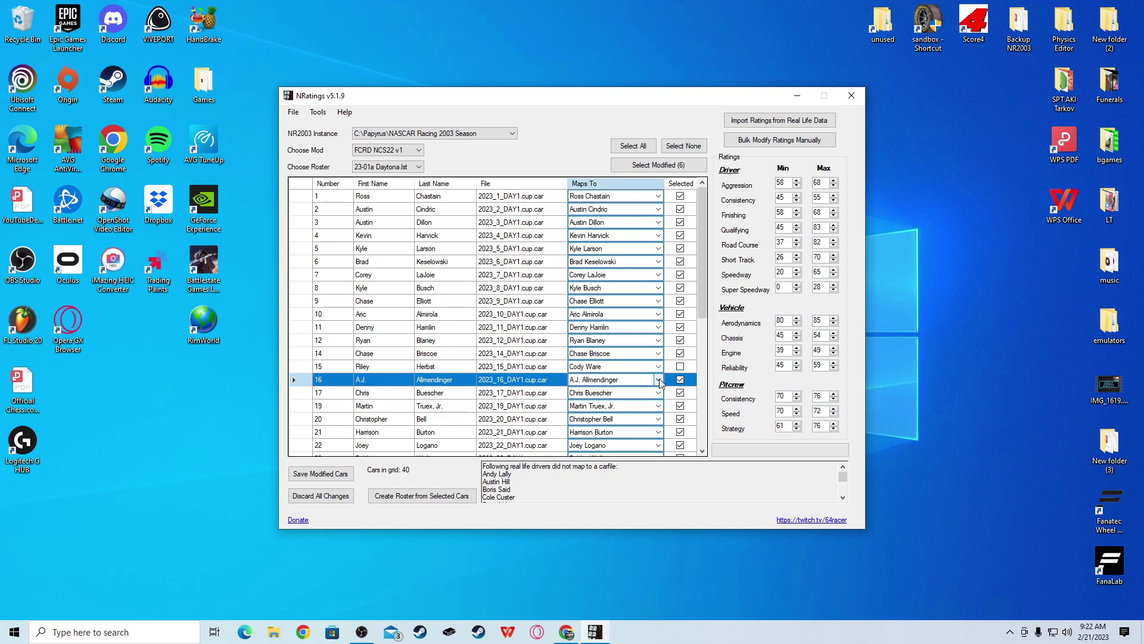
scroll(473, 332, down, 7)
scroll(473, 332, up, 6)
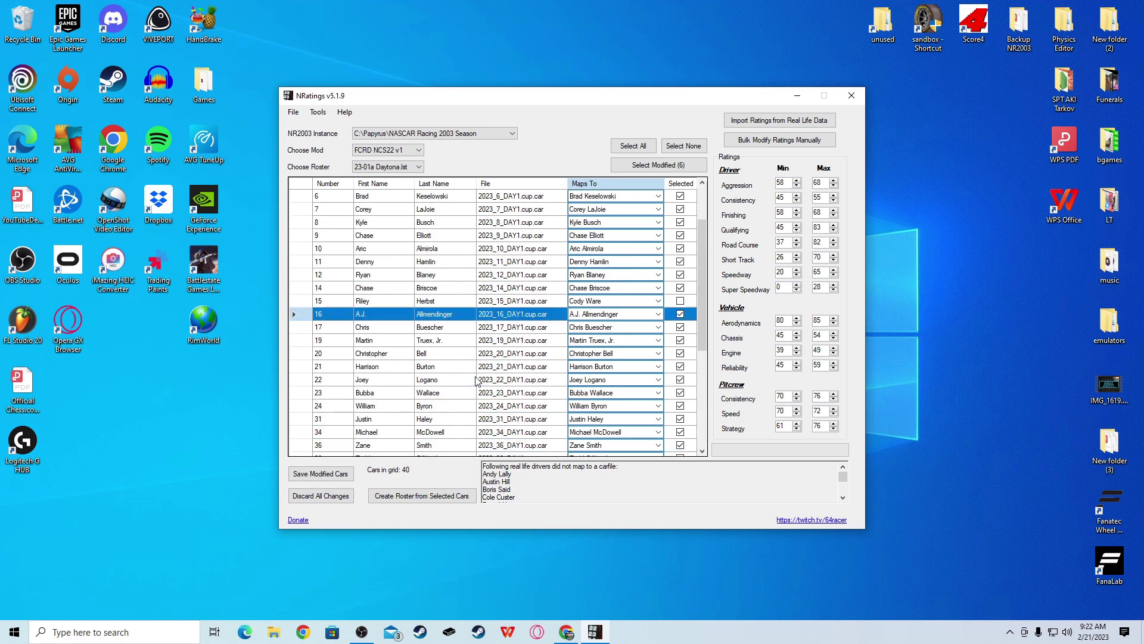
click(510, 301)
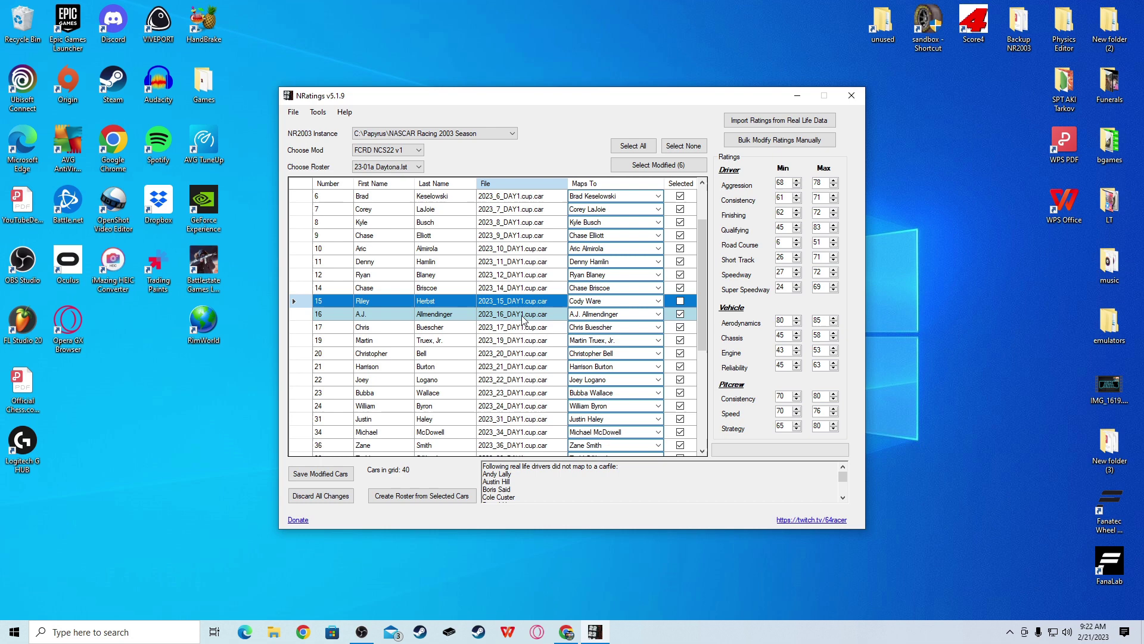
click(658, 314)
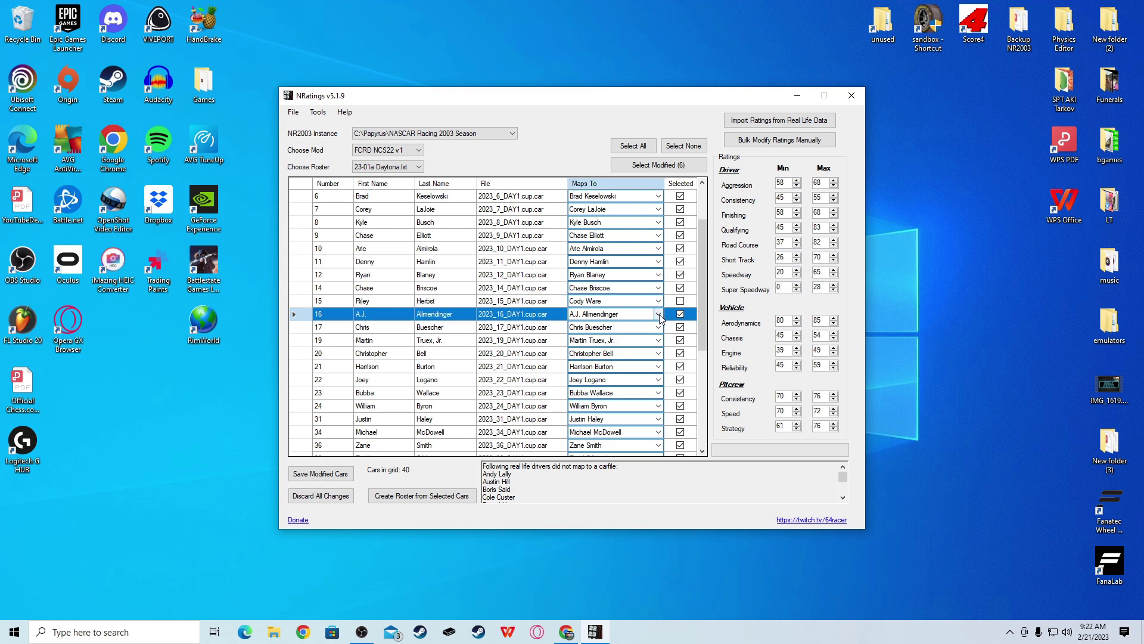
click(659, 314)
scroll(620, 474, down, 5)
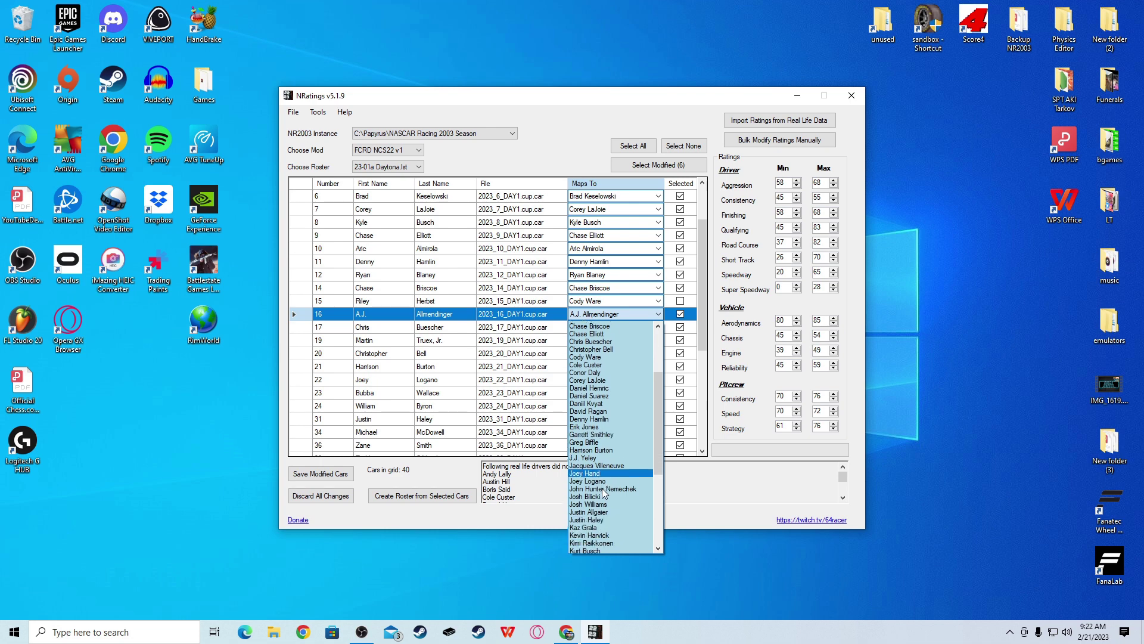
scroll(606, 492, down, 3)
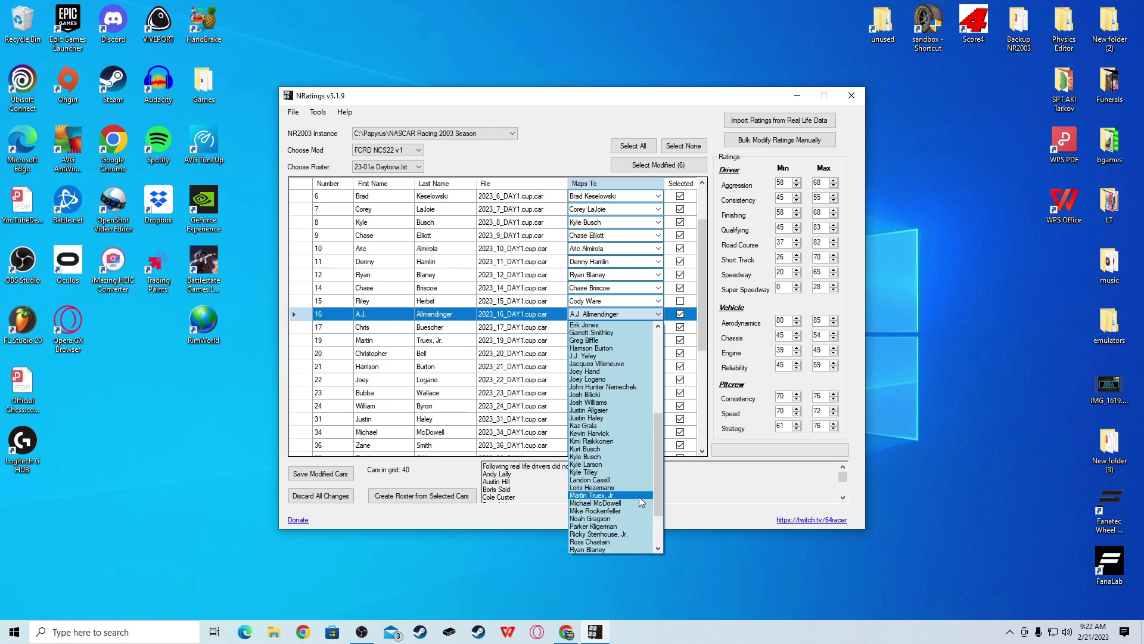
click(638, 496)
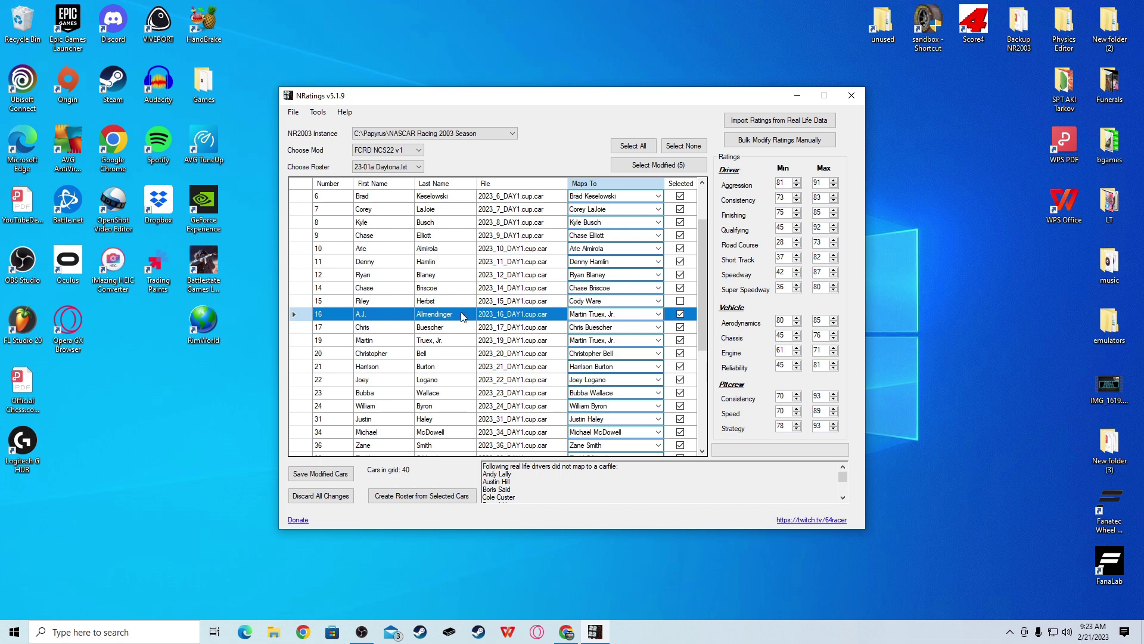
Map Ryan Preece's number 41 car to Todd Gilliland's ratings.
scroll(460, 322, down, 1)
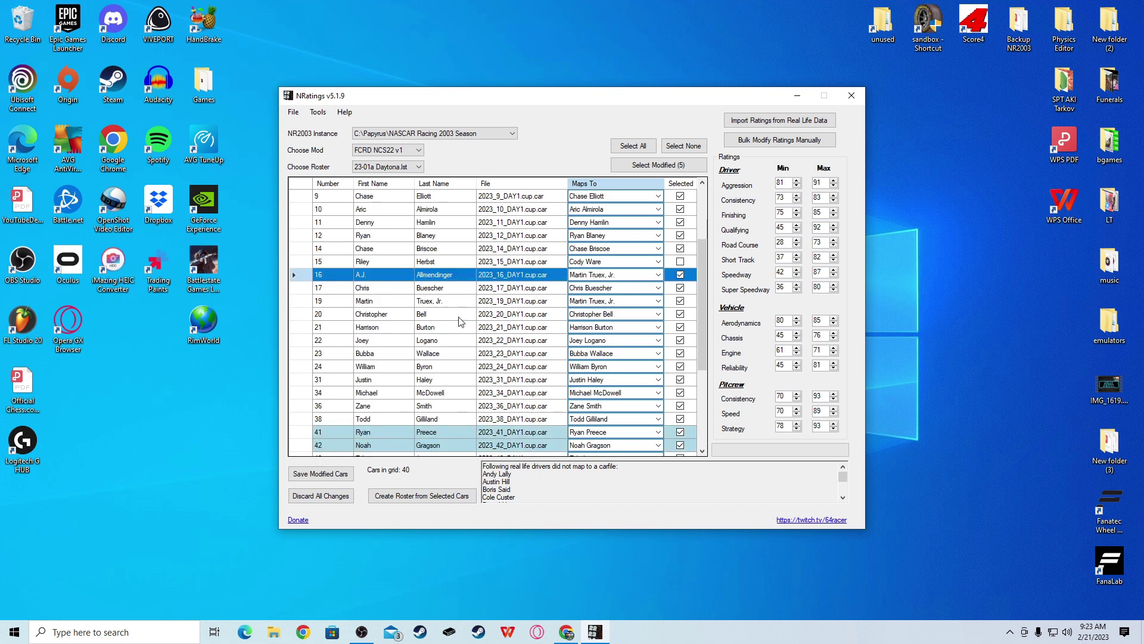
scroll(465, 333, down, 2)
click(471, 357)
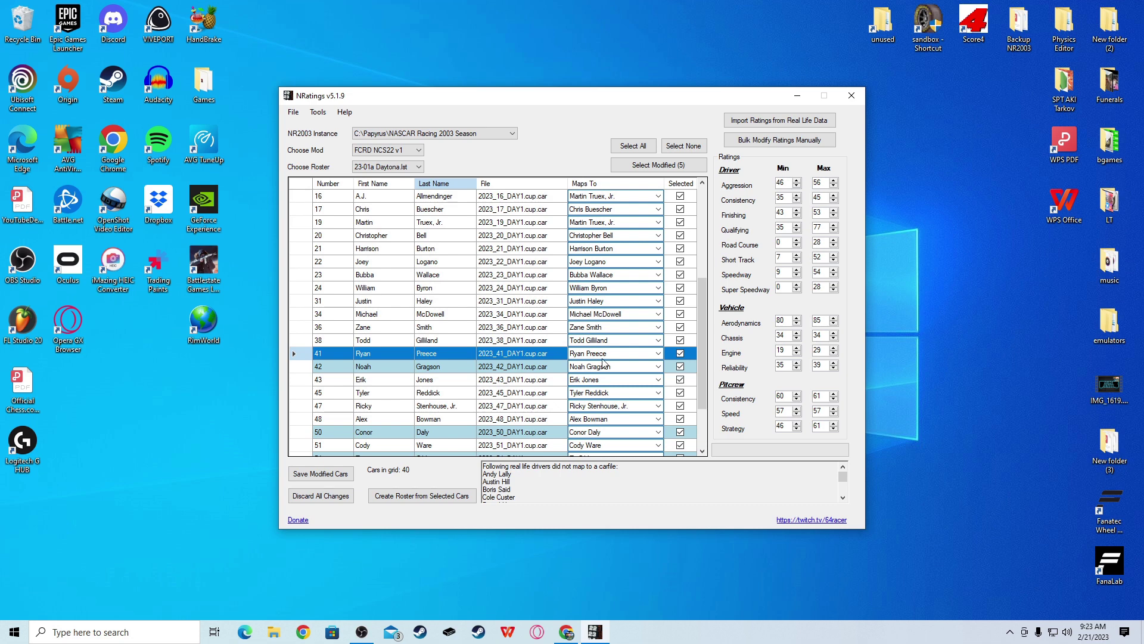
click(660, 355)
click(659, 354)
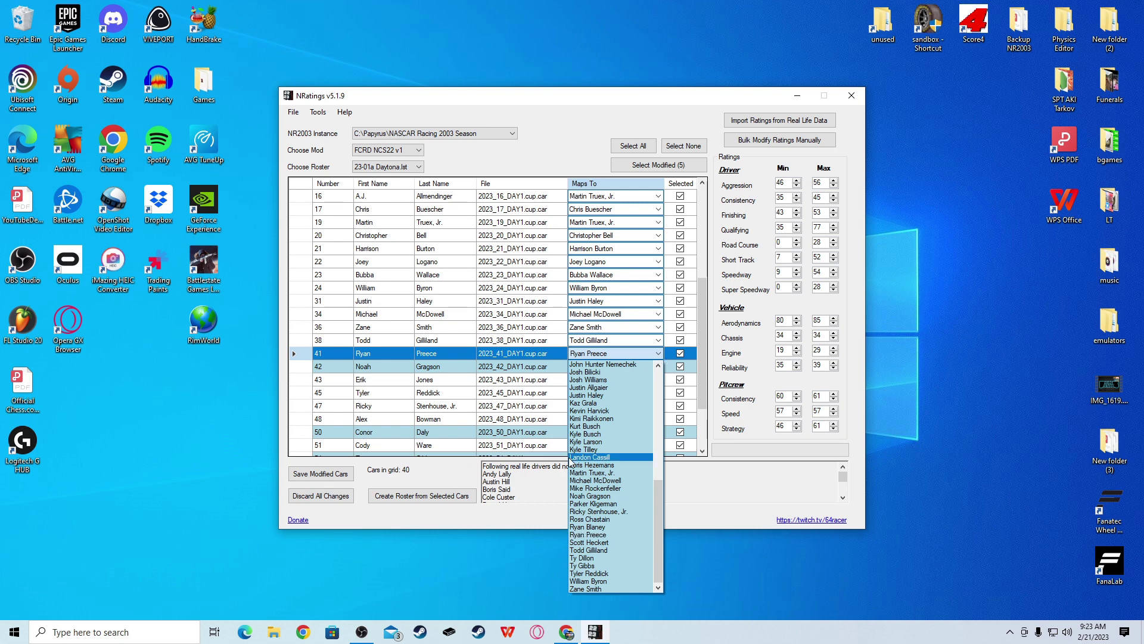
click(610, 550)
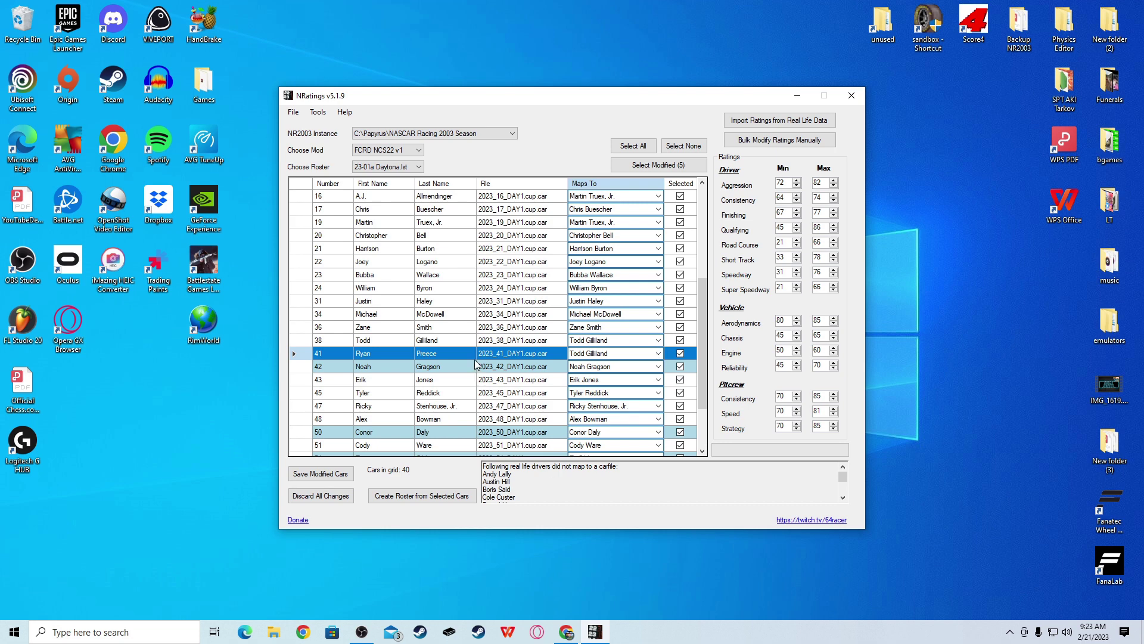
Map Noah Gragson's number 42 car to Ty Dillon's ratings.
click(611, 373)
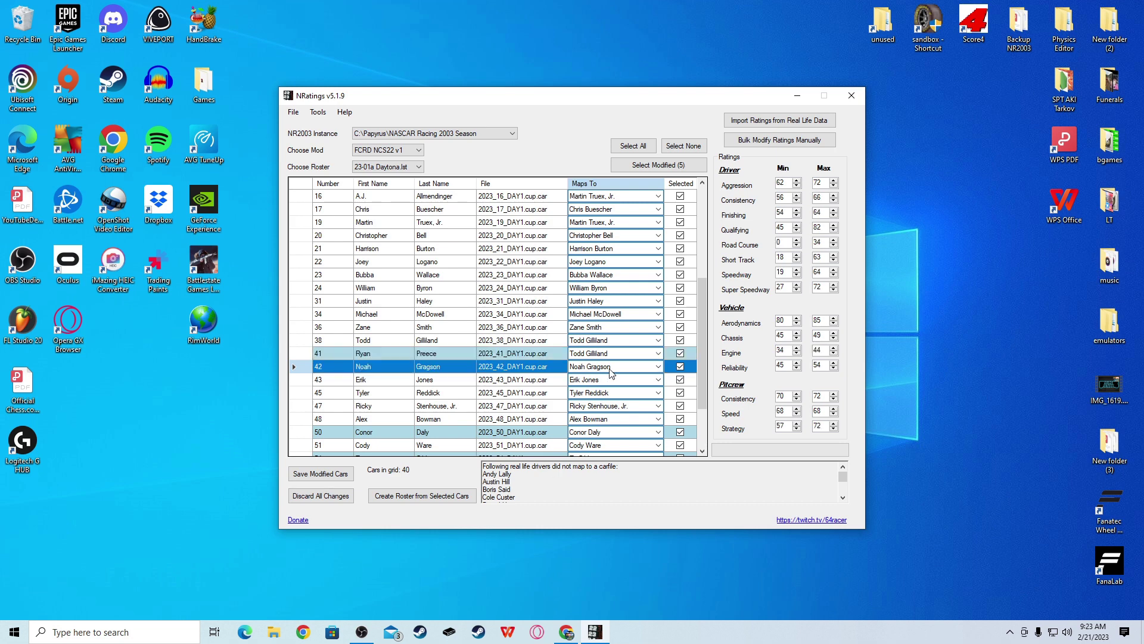
click(659, 367)
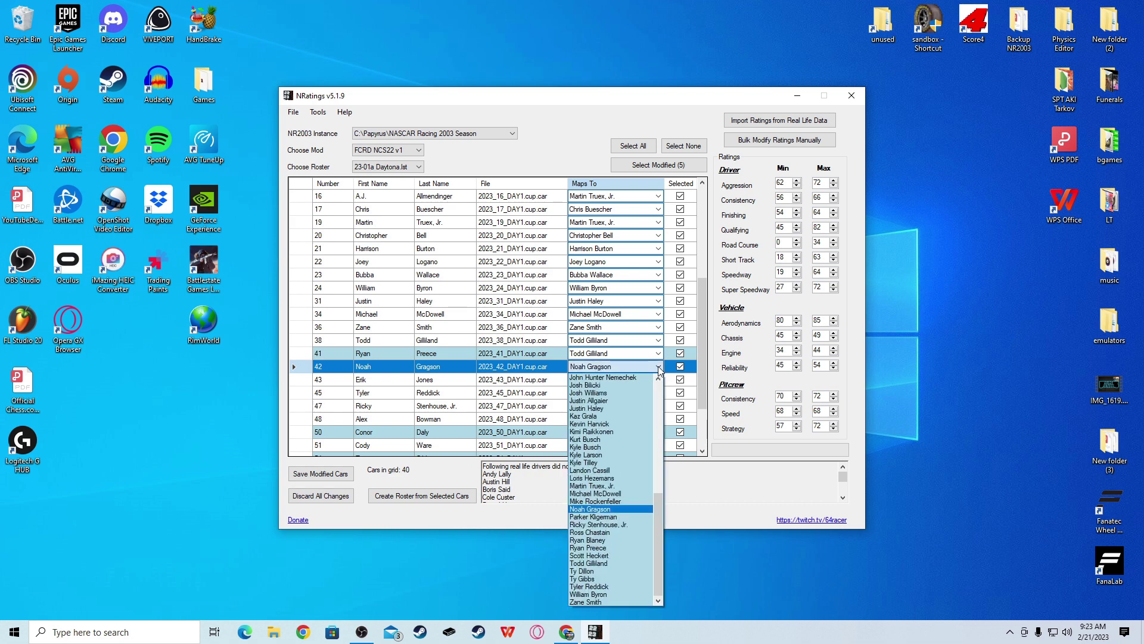
click(601, 573)
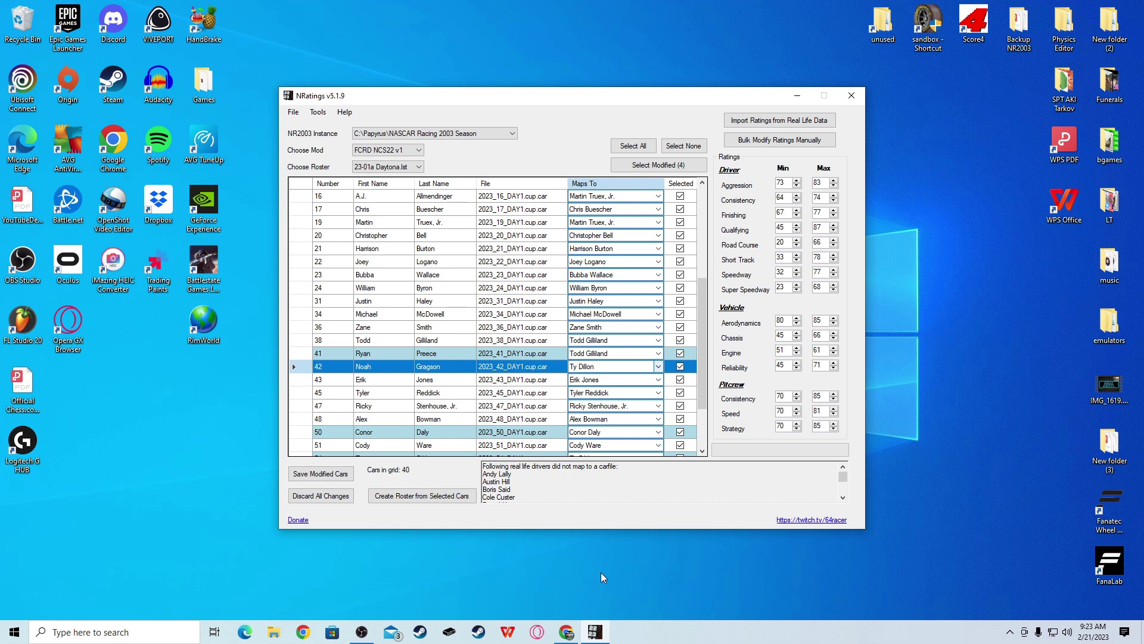
Map Conor Daly's number 50 car to Cody Ware's ratings.
scroll(658, 366, down, 1)
click(658, 394)
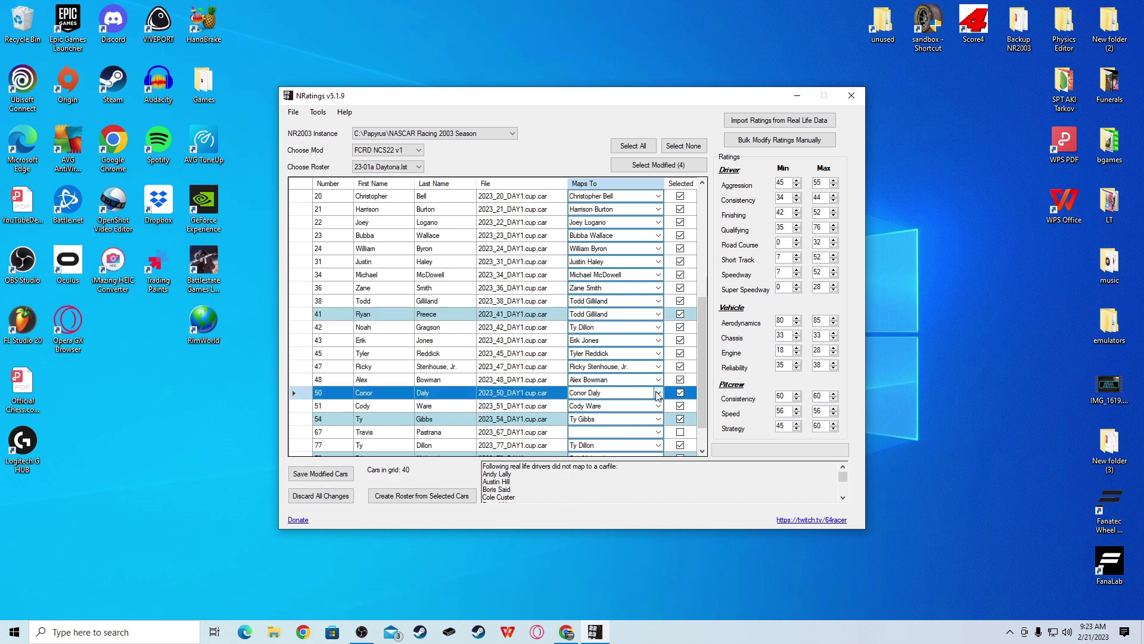
click(658, 393)
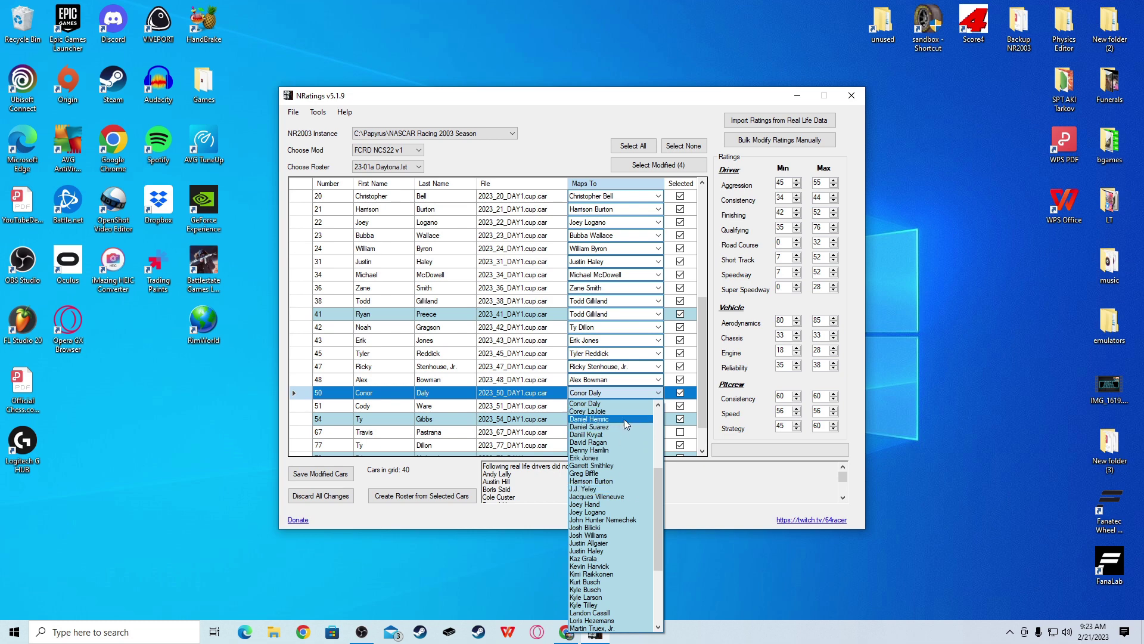
scroll(624, 408, up, 1)
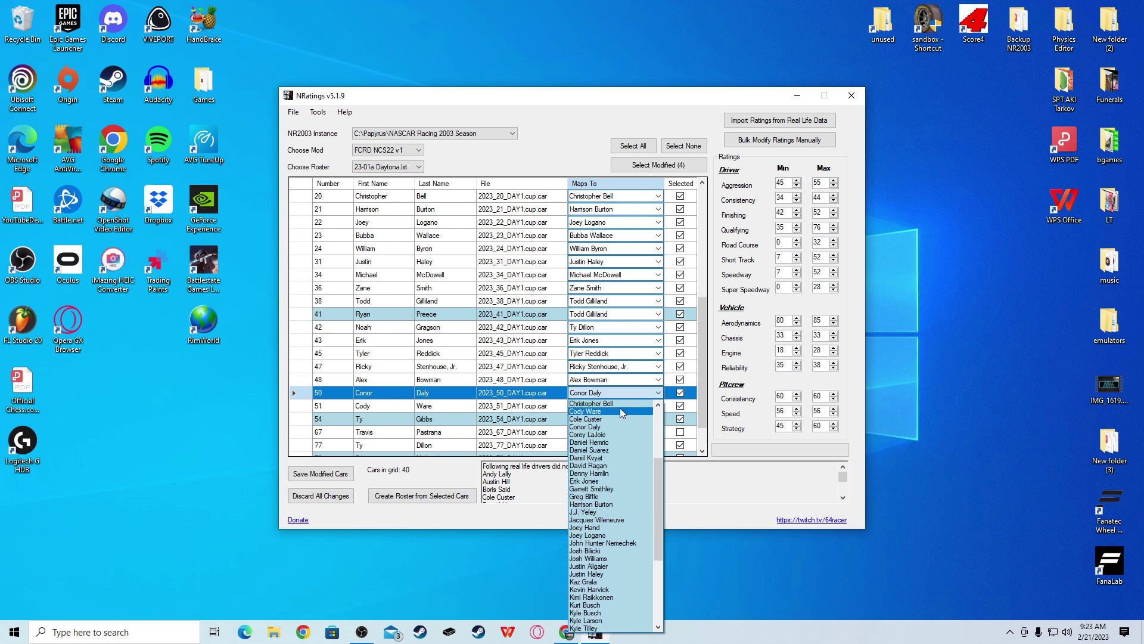
click(620, 409)
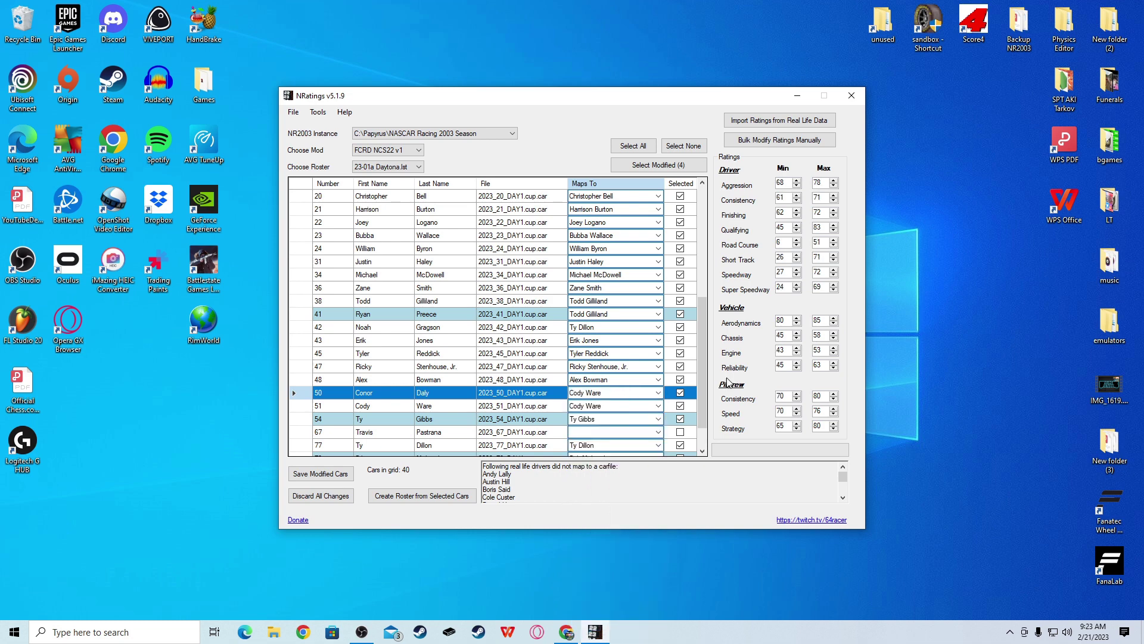
Lower the minimum and maximum engine ratings and the minimum chassis rating of Conor Daly's number 50 car.
click(797, 353)
click(833, 352)
click(795, 339)
Map Ty Gibbs's number 54 car to Ty Dillon's ratings.
scroll(484, 407, down, 1)
click(648, 380)
click(658, 380)
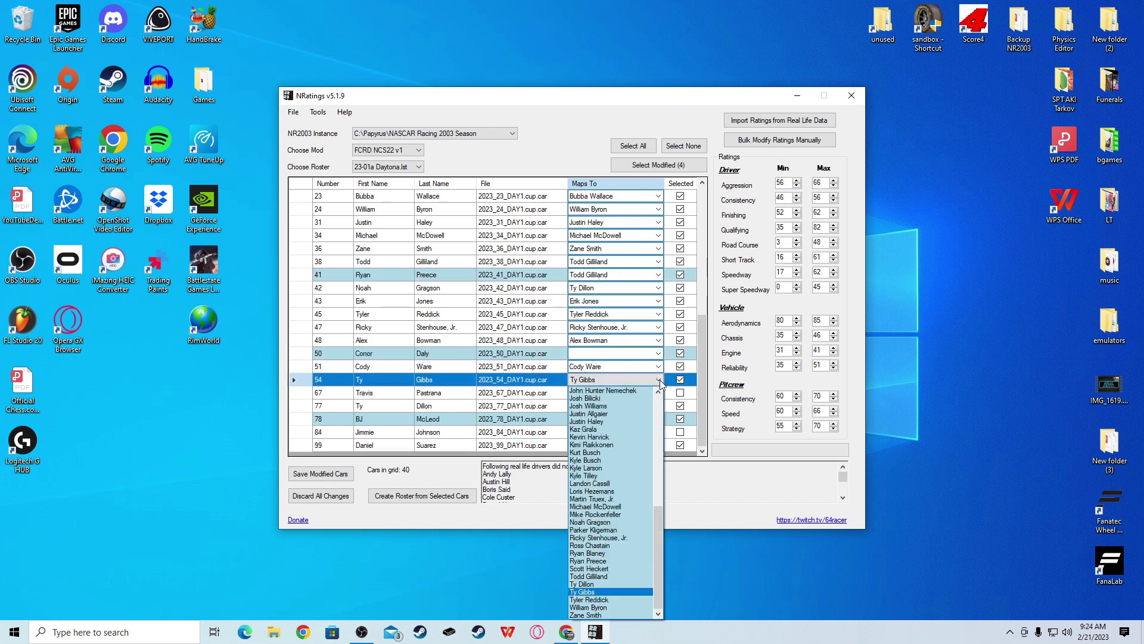
click(616, 585)
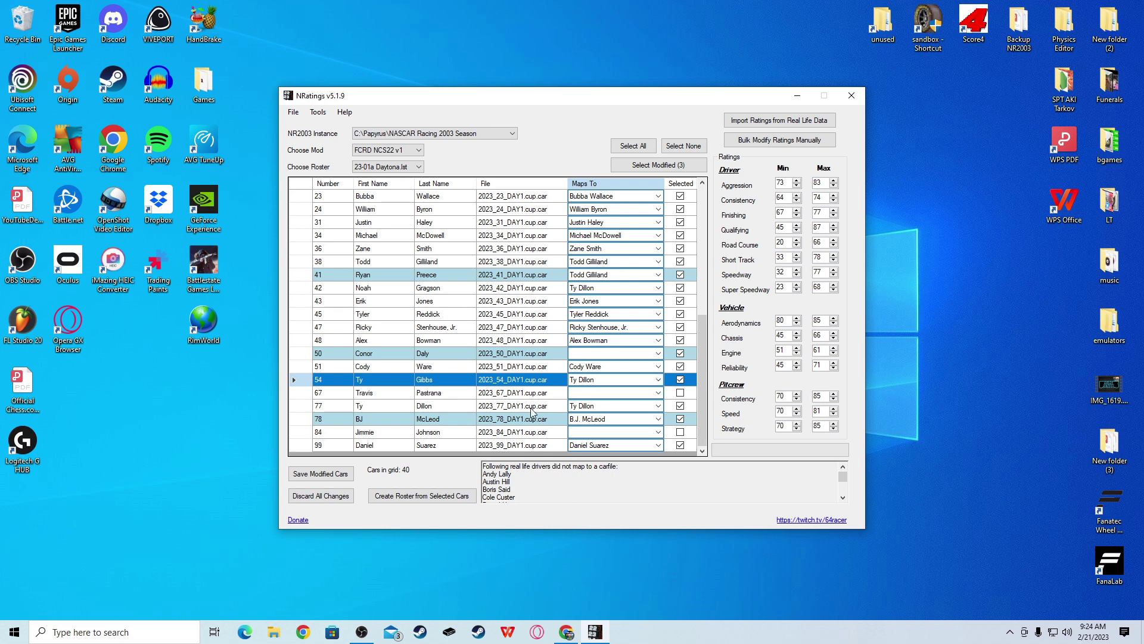
Map BJ McLeod's number 78 car to Cody Ware's ratings, and check the ratings of the unmapped number 67 and 84 cars.
click(663, 421)
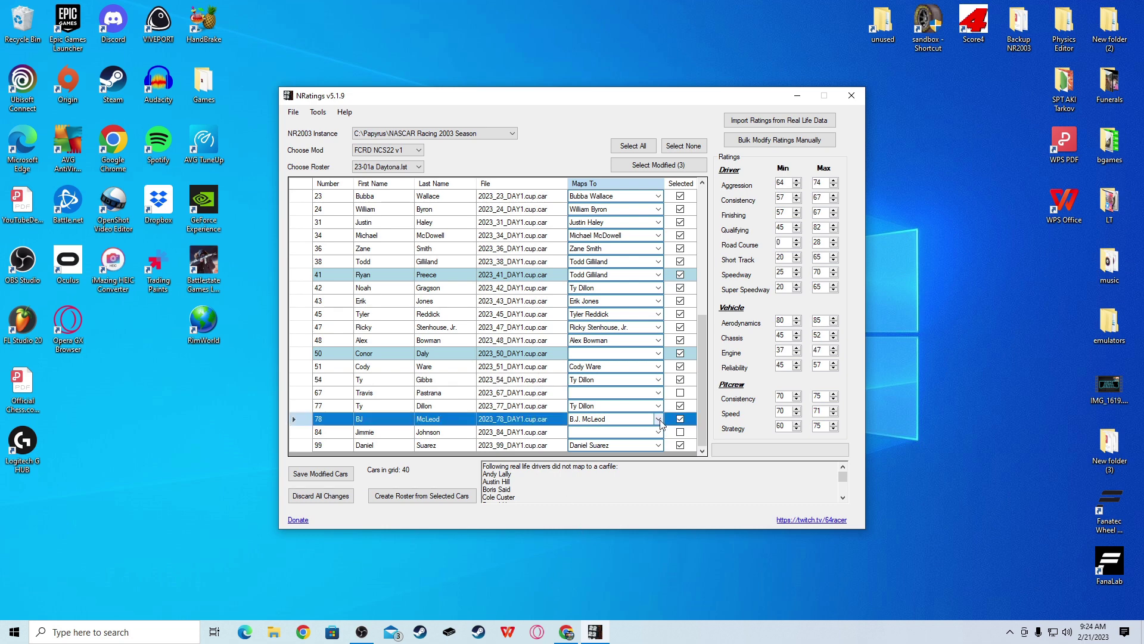
click(659, 420)
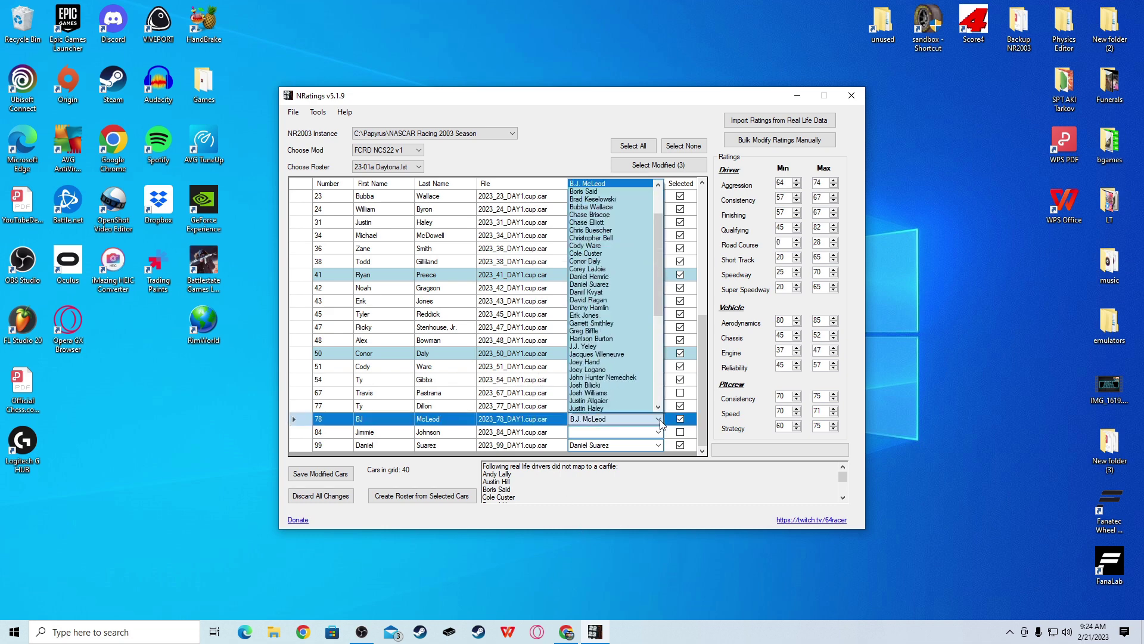
click(630, 246)
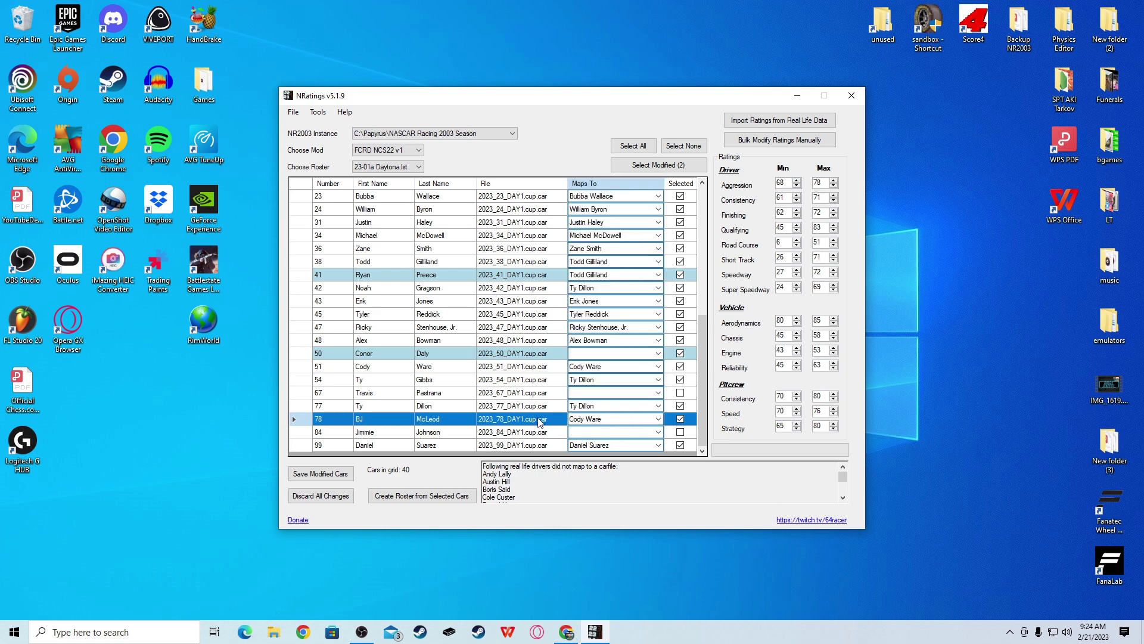
click(479, 395)
click(524, 433)
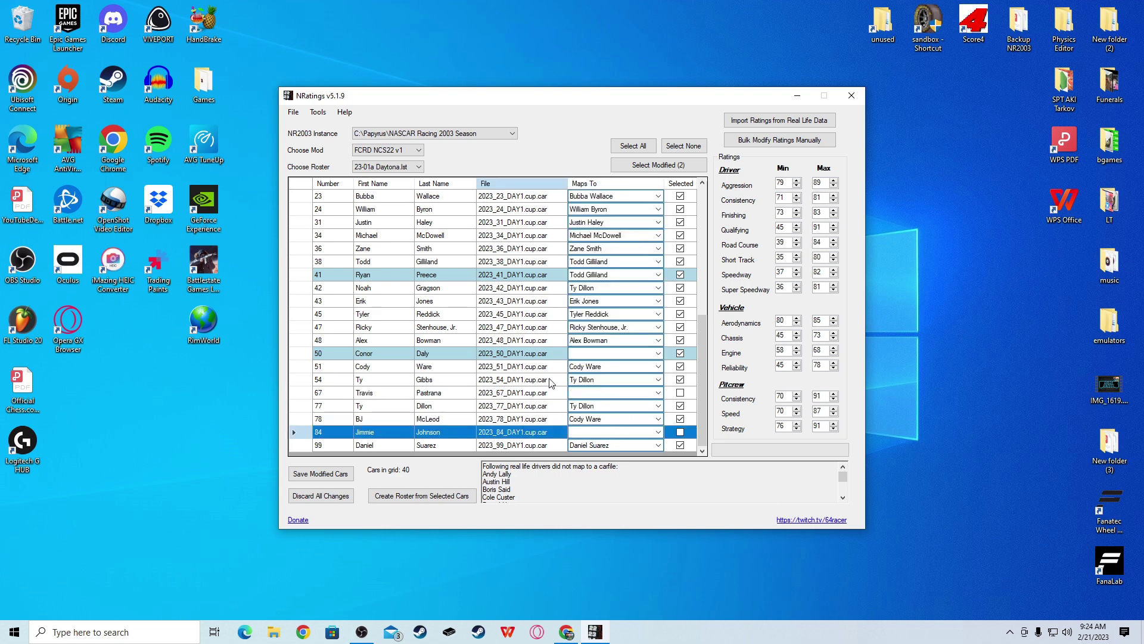
Map Travis Pastrana's number 67 car to Cody Ware's ratings.
click(659, 392)
click(658, 393)
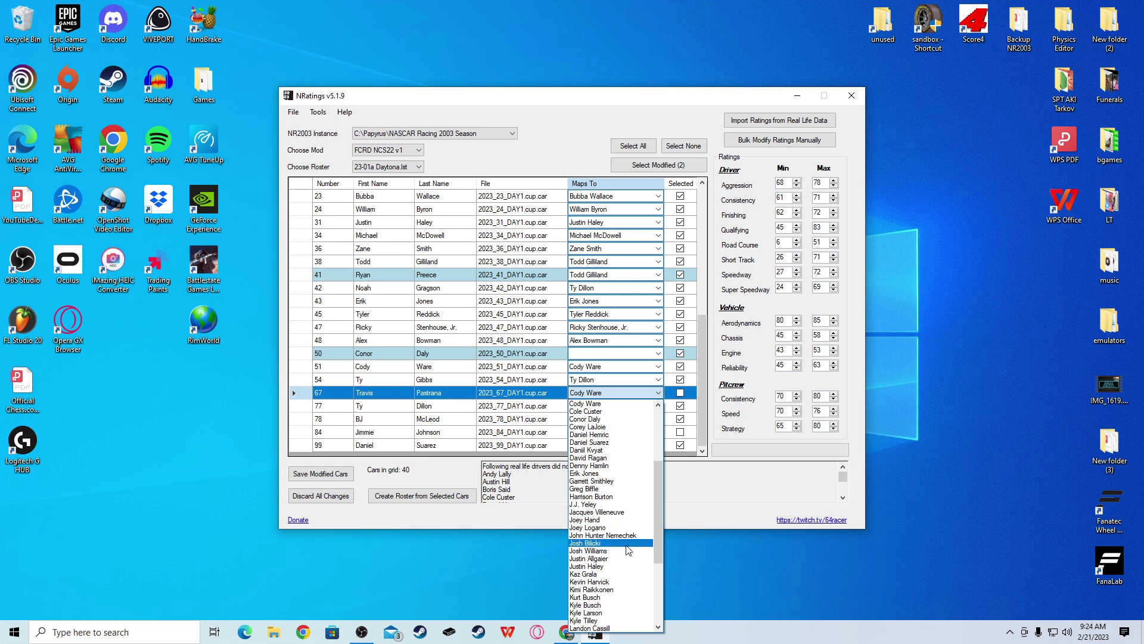
scroll(629, 599, down, 1)
scroll(628, 599, down, 5)
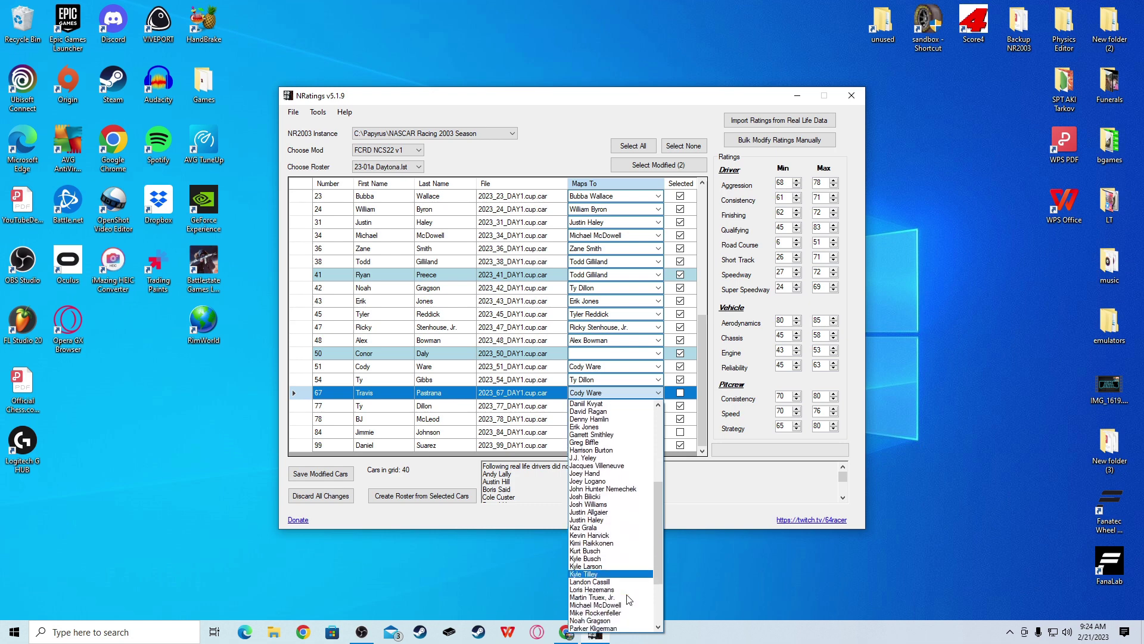
scroll(617, 544, down, 3)
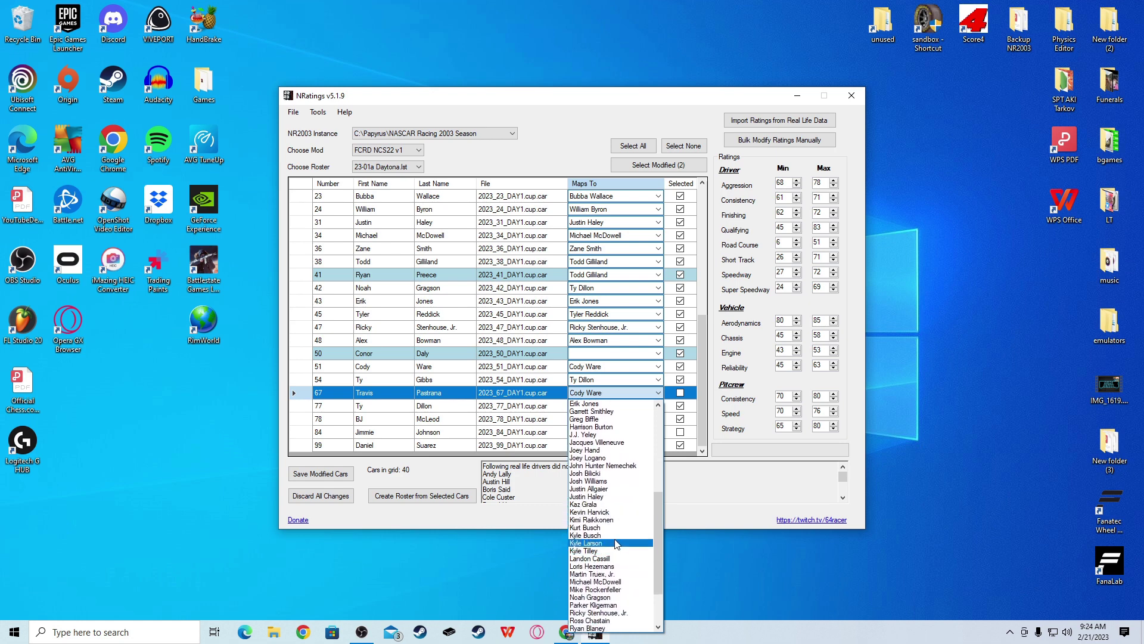
scroll(617, 543, up, 4)
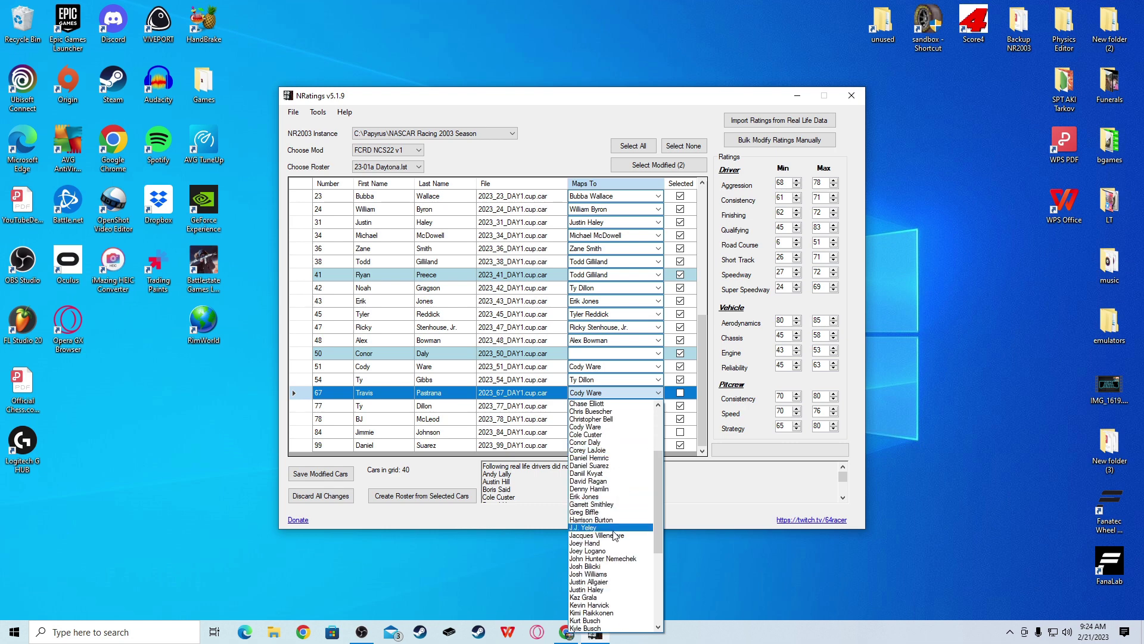
scroll(615, 536, up, 4)
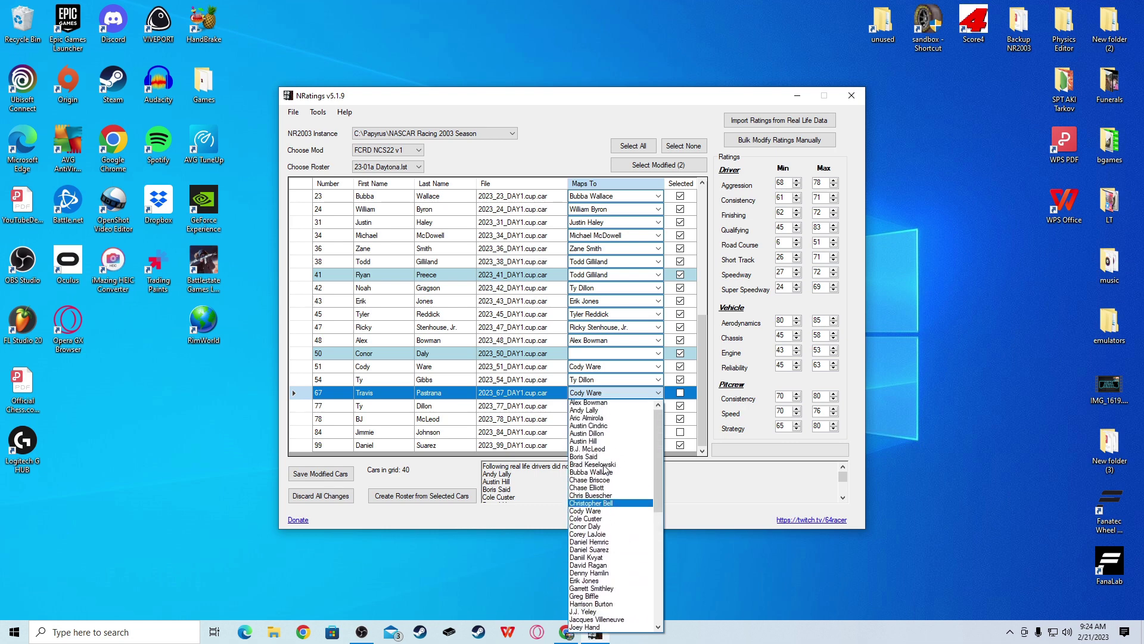
scroll(605, 469, up, 1)
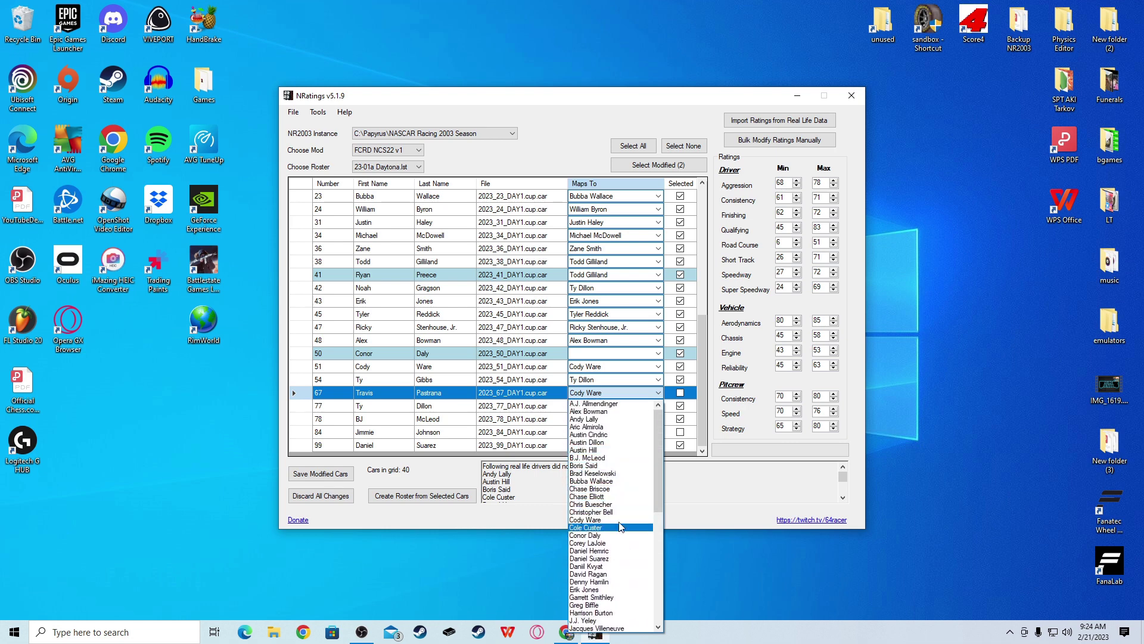
click(620, 520)
click(470, 432)
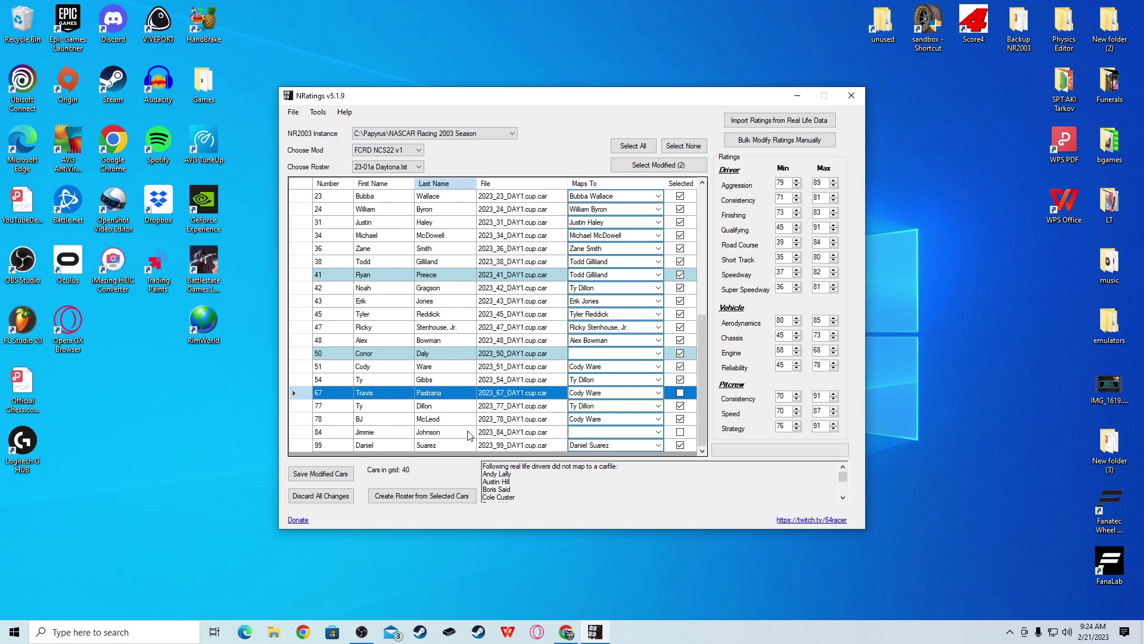
Map Jimmie Johnson's number 84 car to Michael McDowell's ratings.
click(663, 436)
click(659, 432)
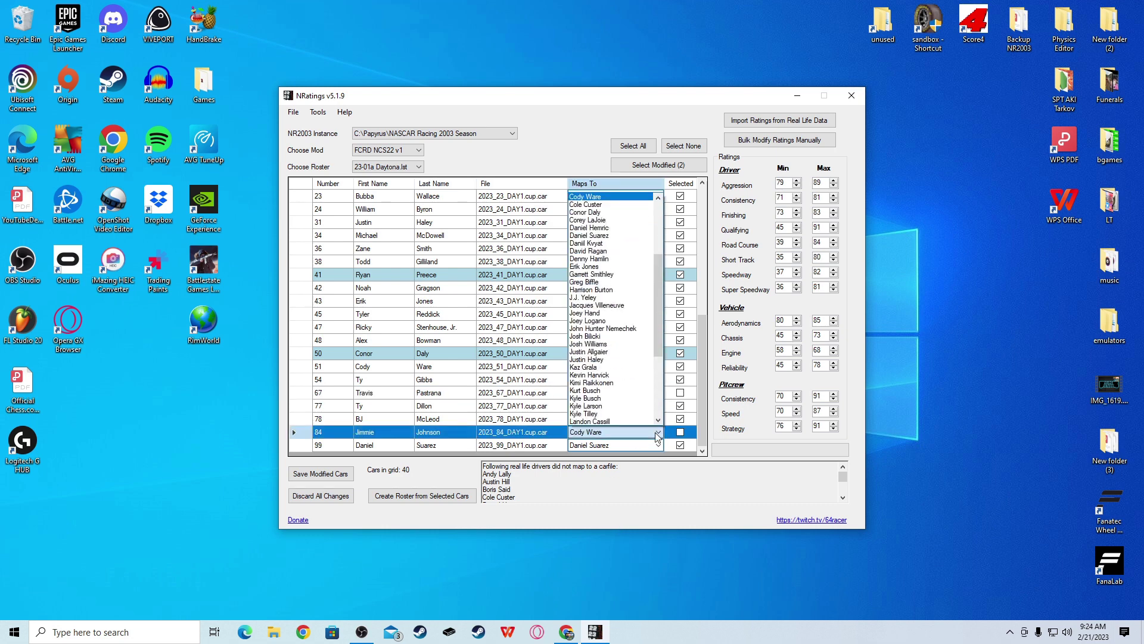
scroll(635, 391, down, 5)
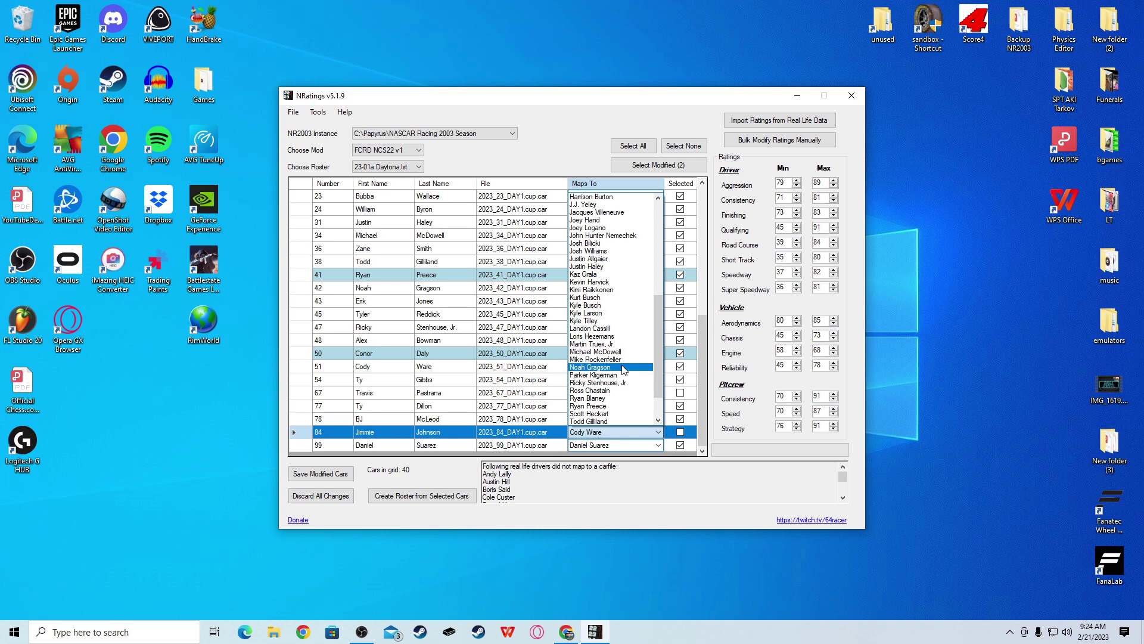
click(626, 353)
click(511, 422)
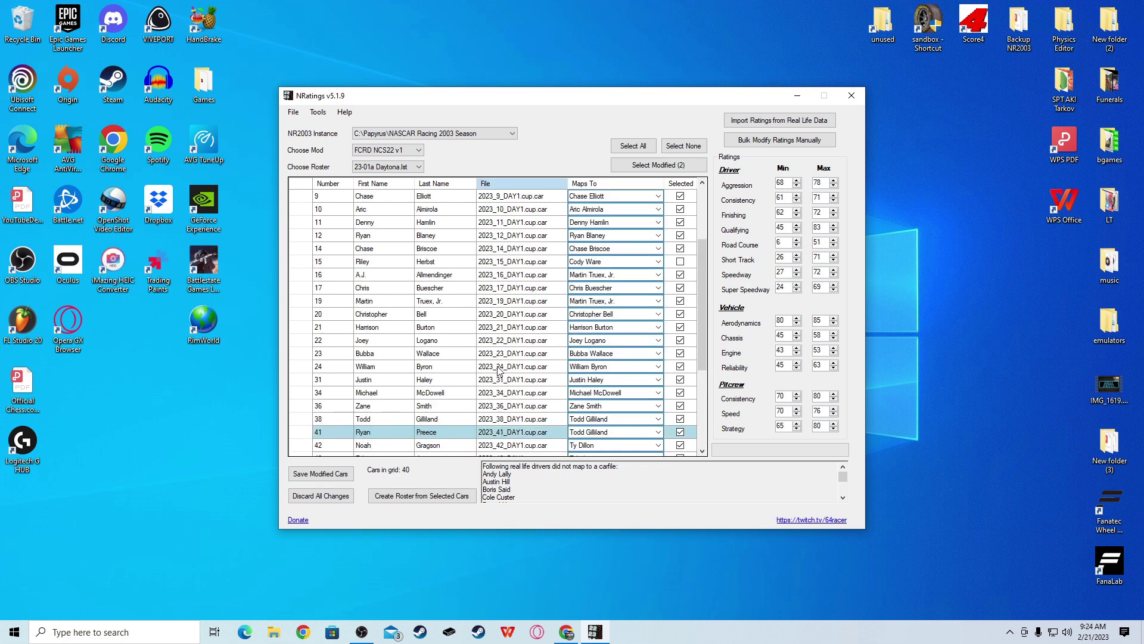
Save the modified ratings to the car files and close NRatings.
click(333, 474)
click(618, 359)
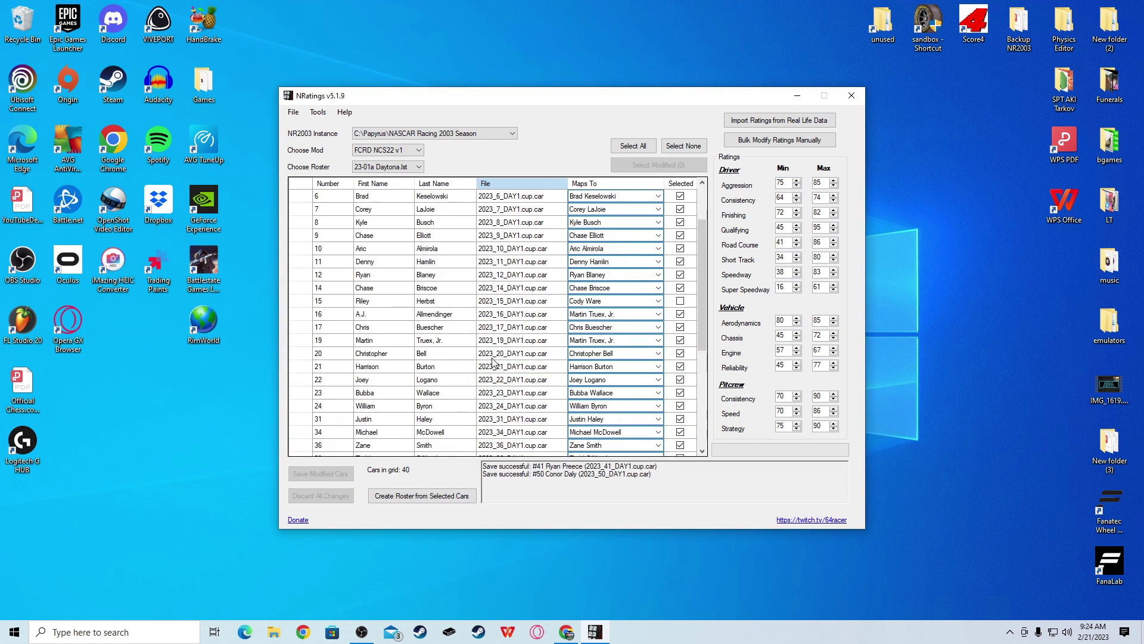
click(852, 95)
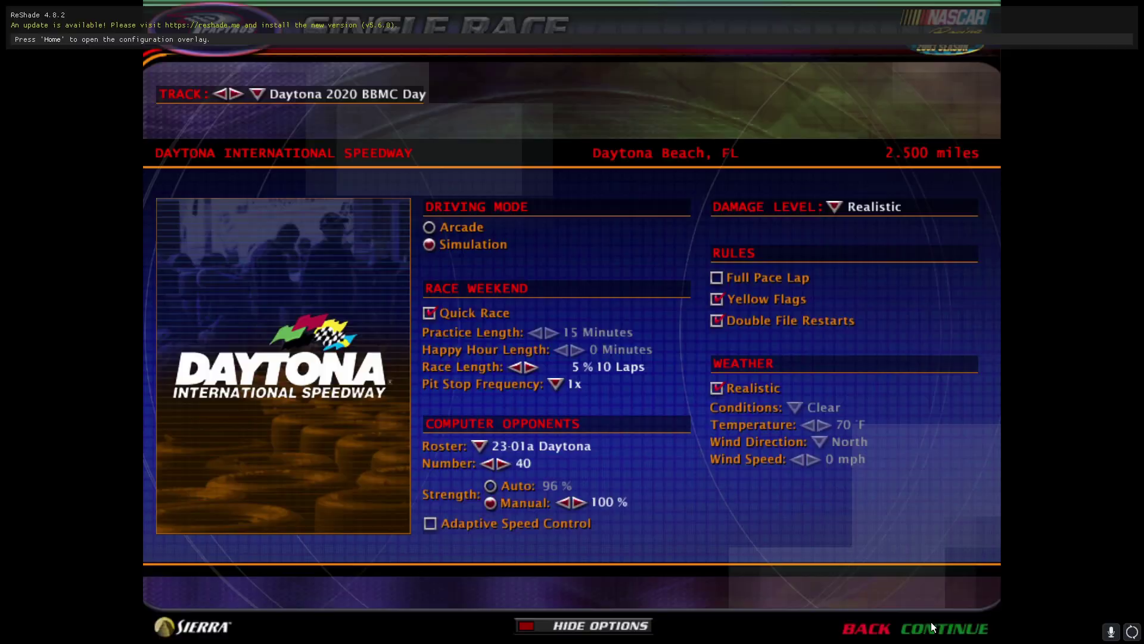
Start the Daytona race weekend in NASCAR Racing 2003 Season, skip ahead to the race session and speed up its simulation.
click(935, 626)
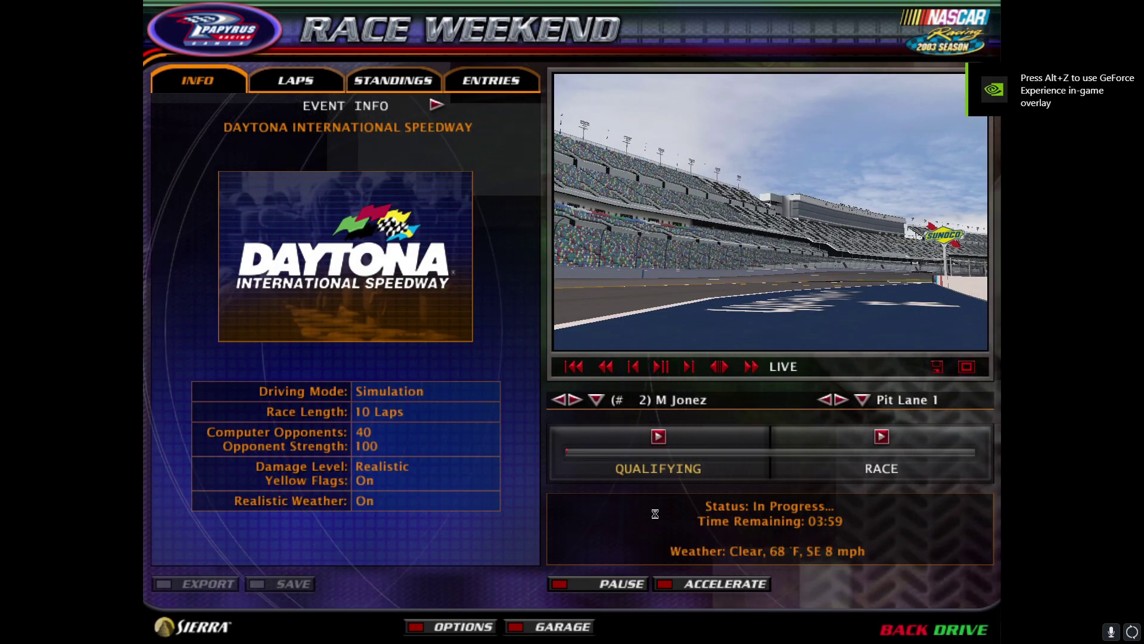
click(881, 437)
click(723, 582)
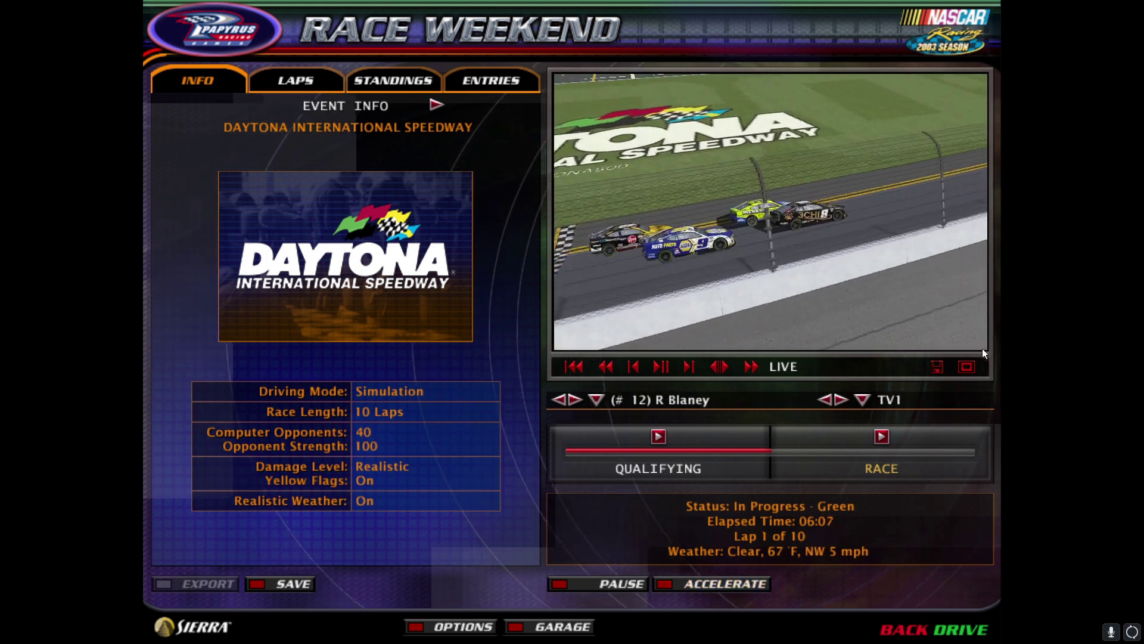
View the opening lap in full screen, and fast-forward the race in stages to lap 10.
click(968, 367)
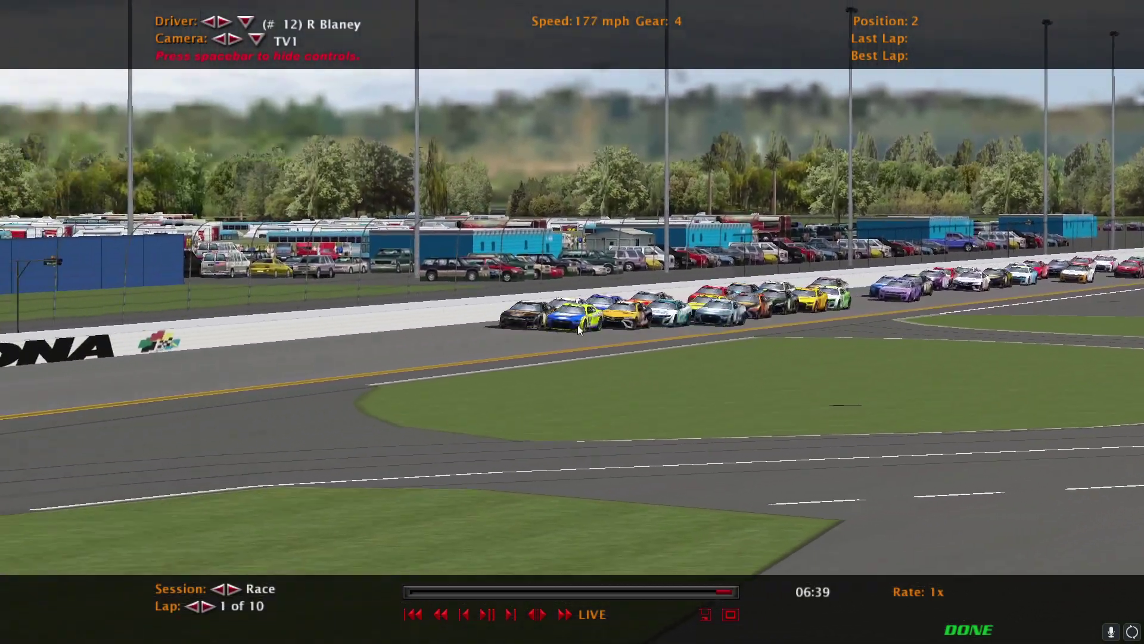
key(Escape)
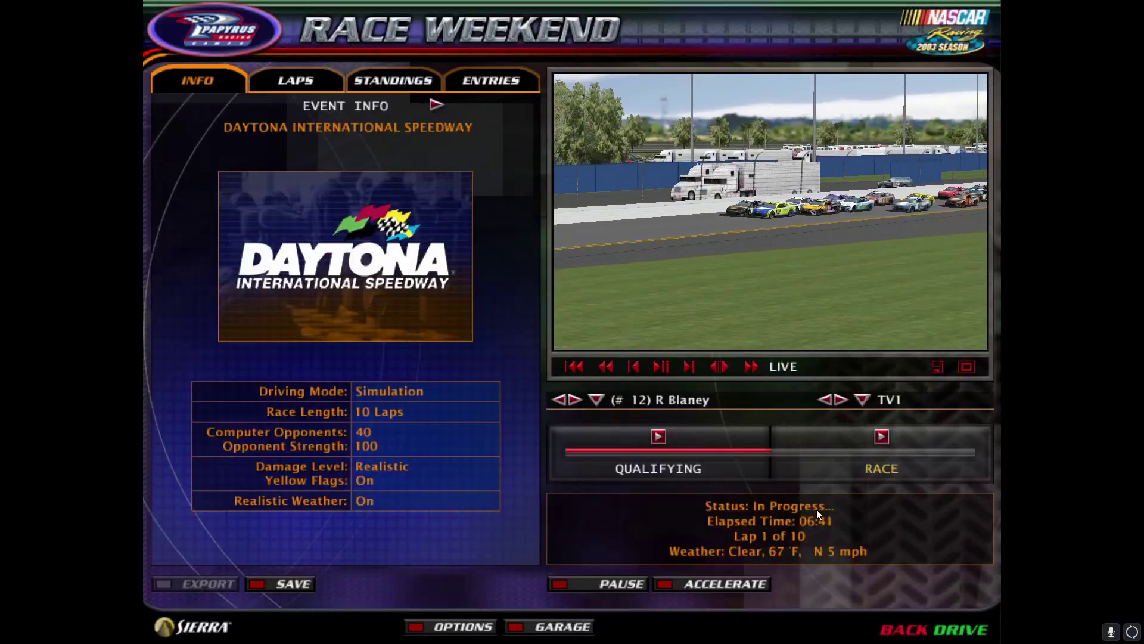
click(725, 579)
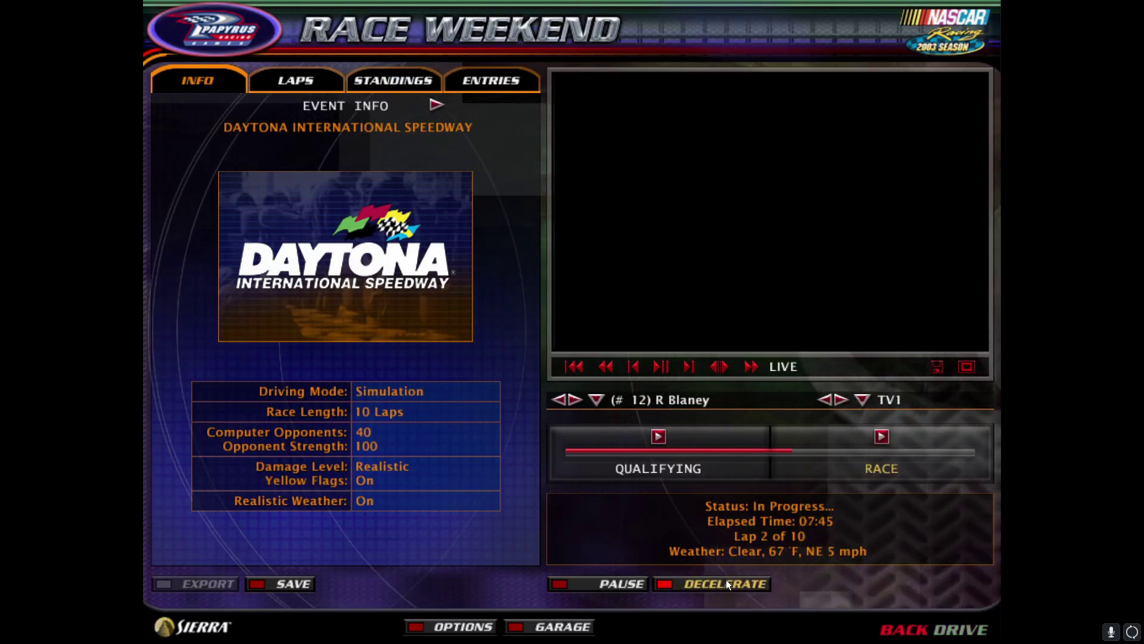
click(726, 579)
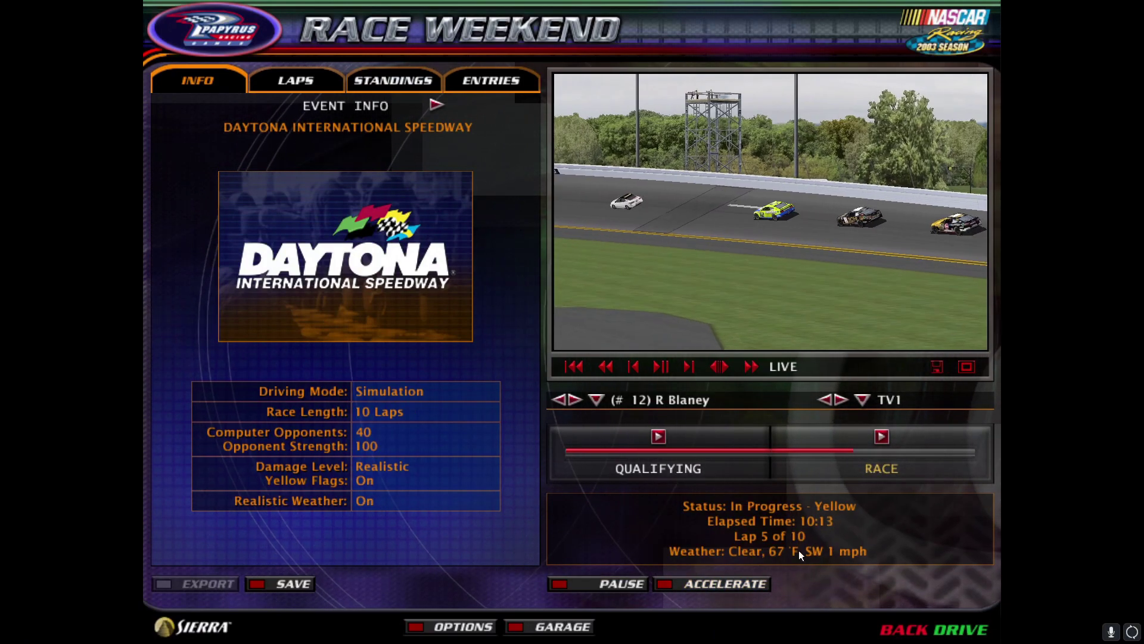
click(737, 581)
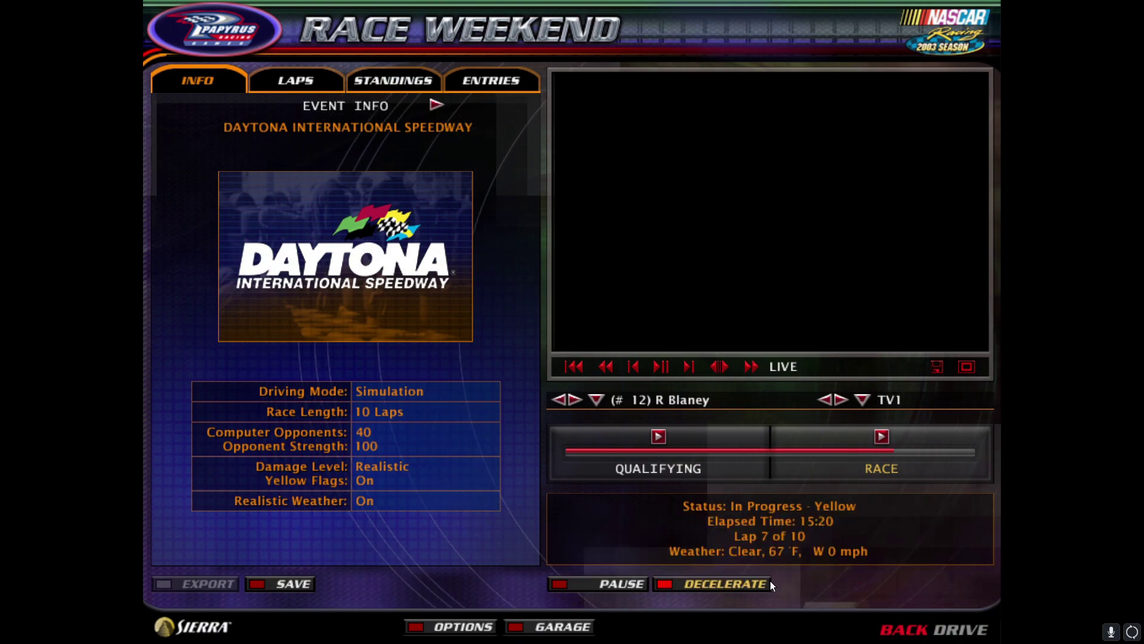
click(739, 585)
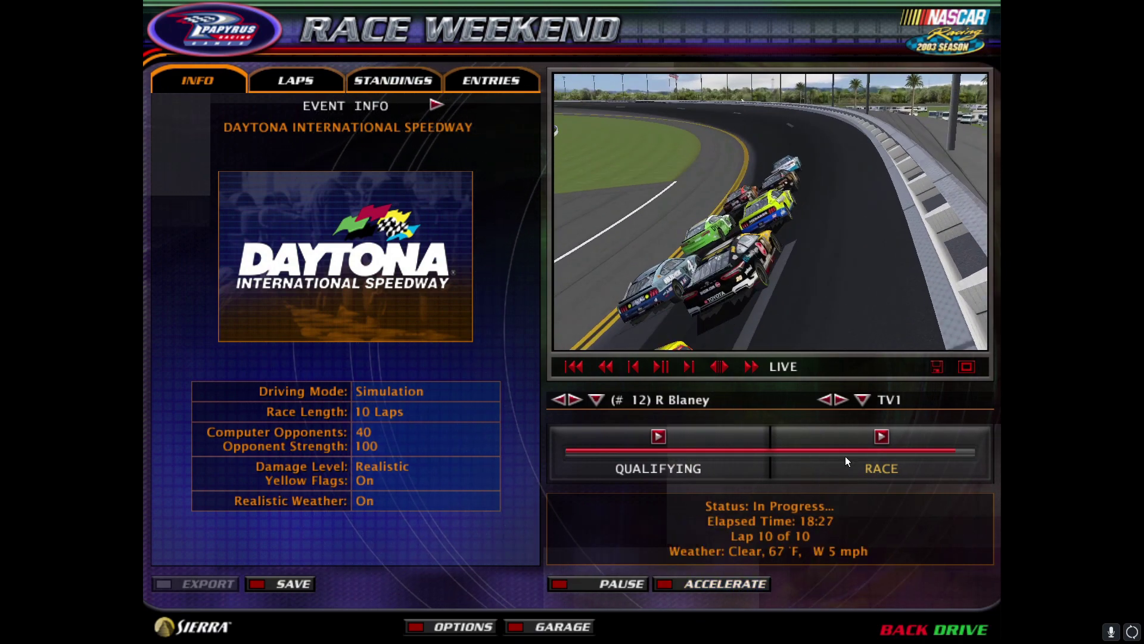
Watch the final lap in full screen, following the number 23 car and switching to the number 8 car.
click(969, 365)
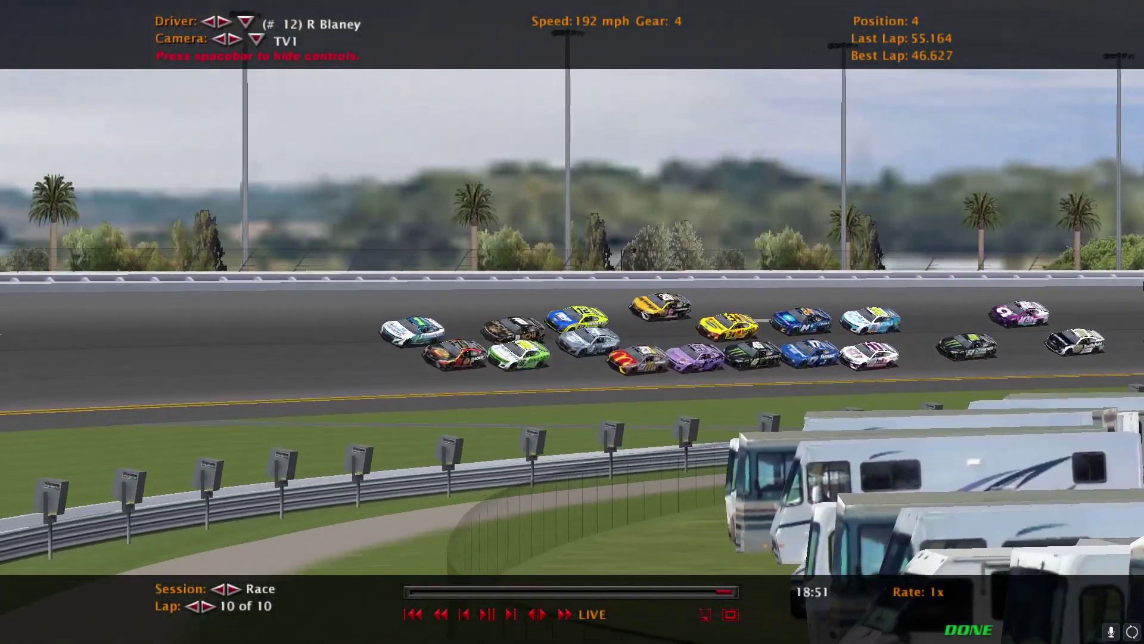
key(2)
key(3)
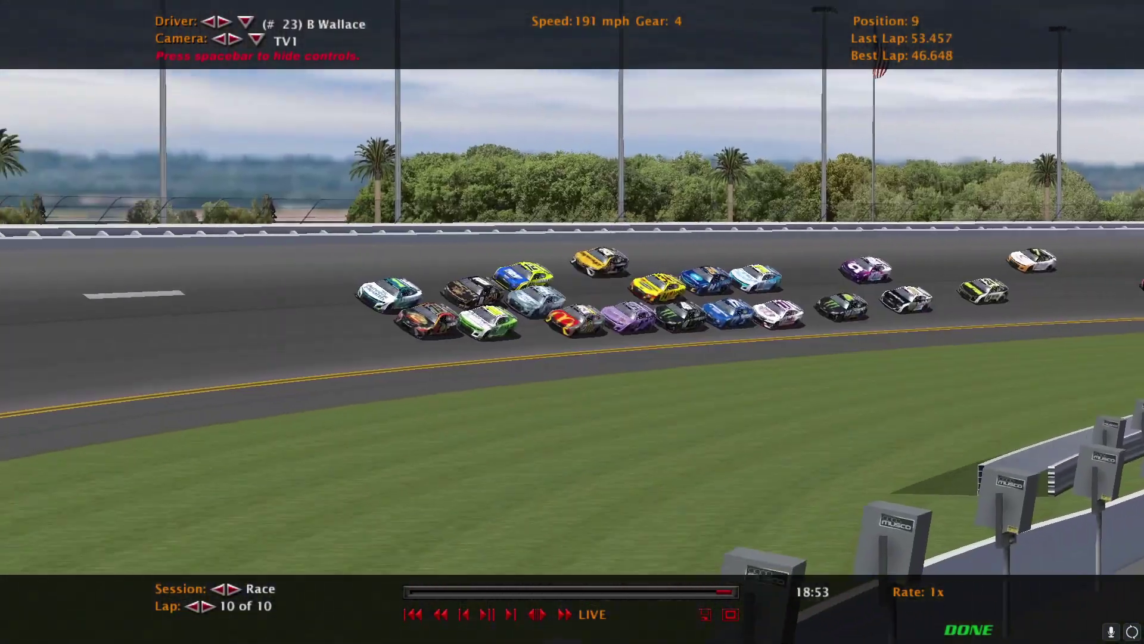
key(8)
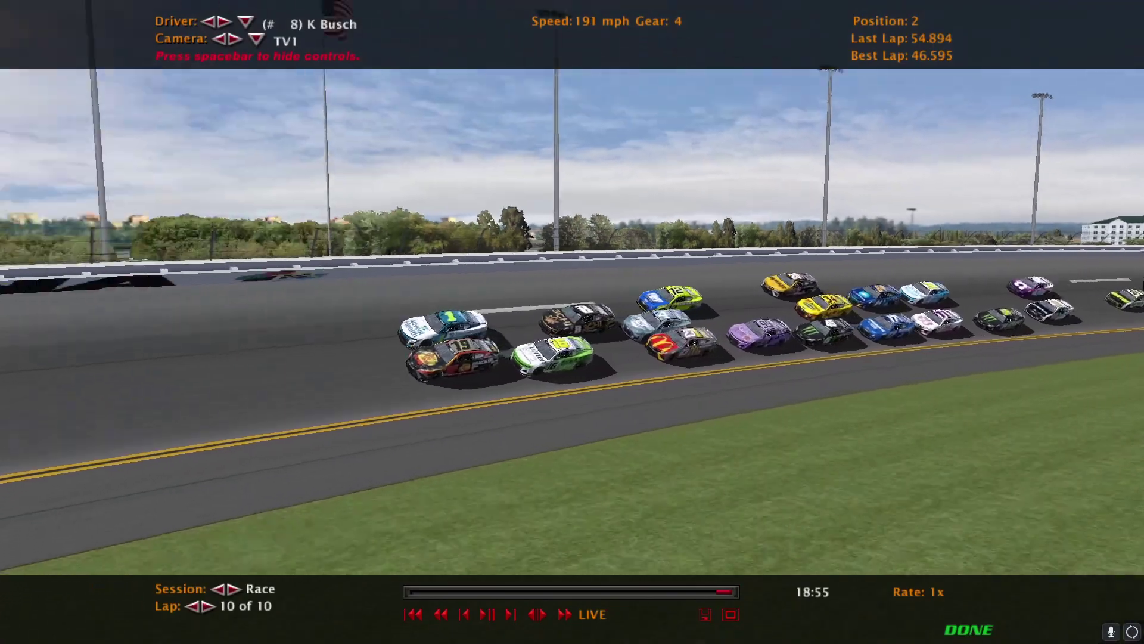